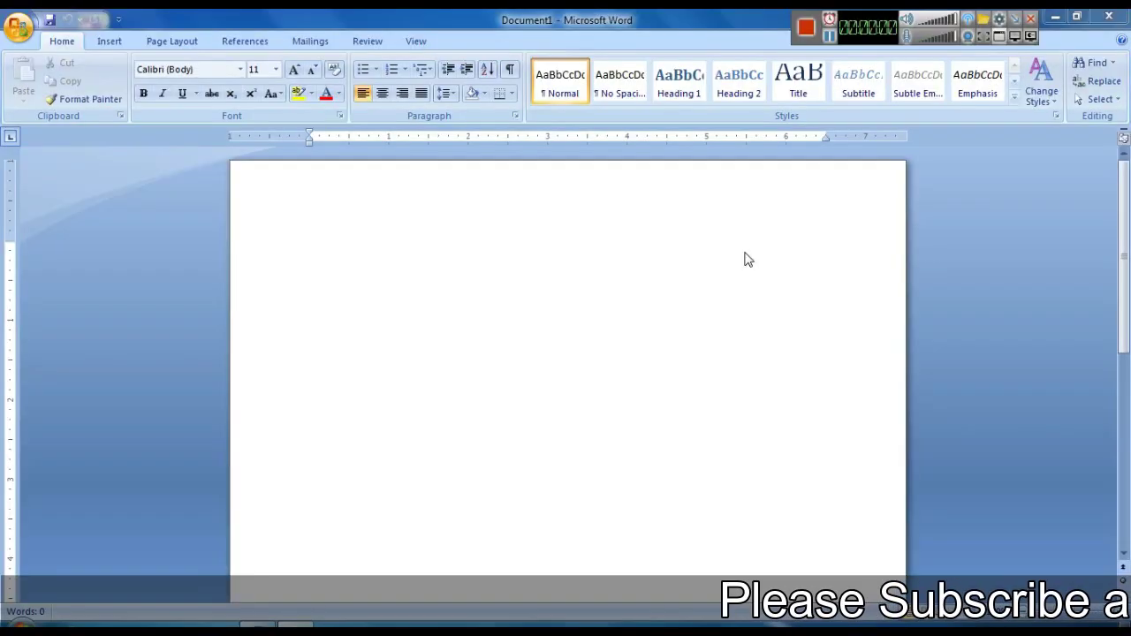
# - Apply the Narrow margin preset, 0.5 inch on every side
pyautogui.click(154, 44)
pyautogui.click(126, 84)
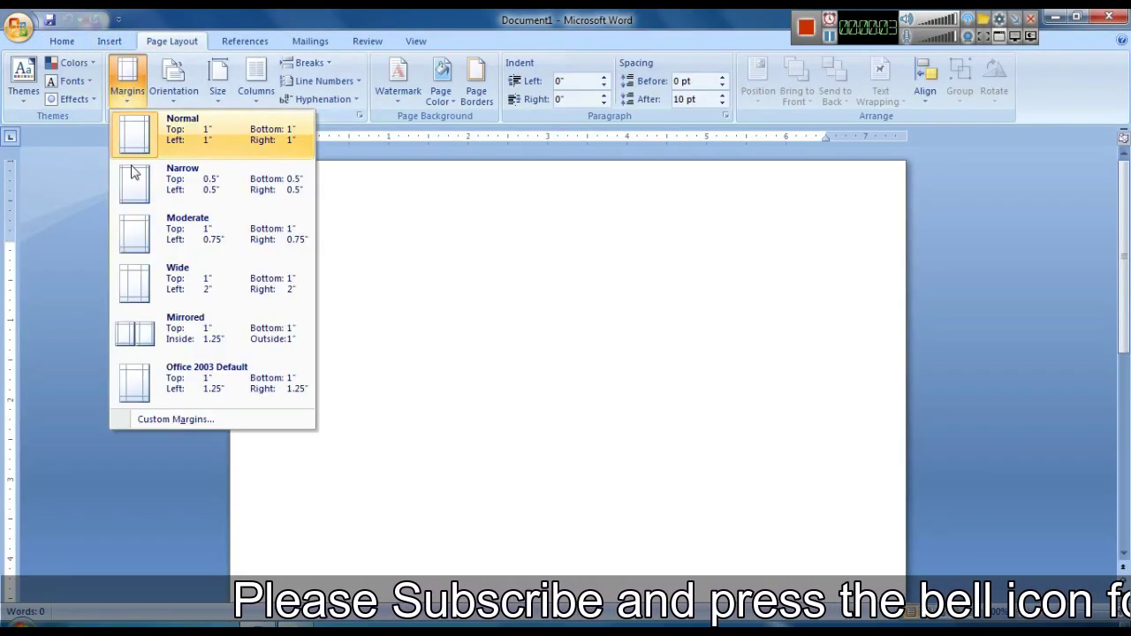
pyautogui.click(182, 181)
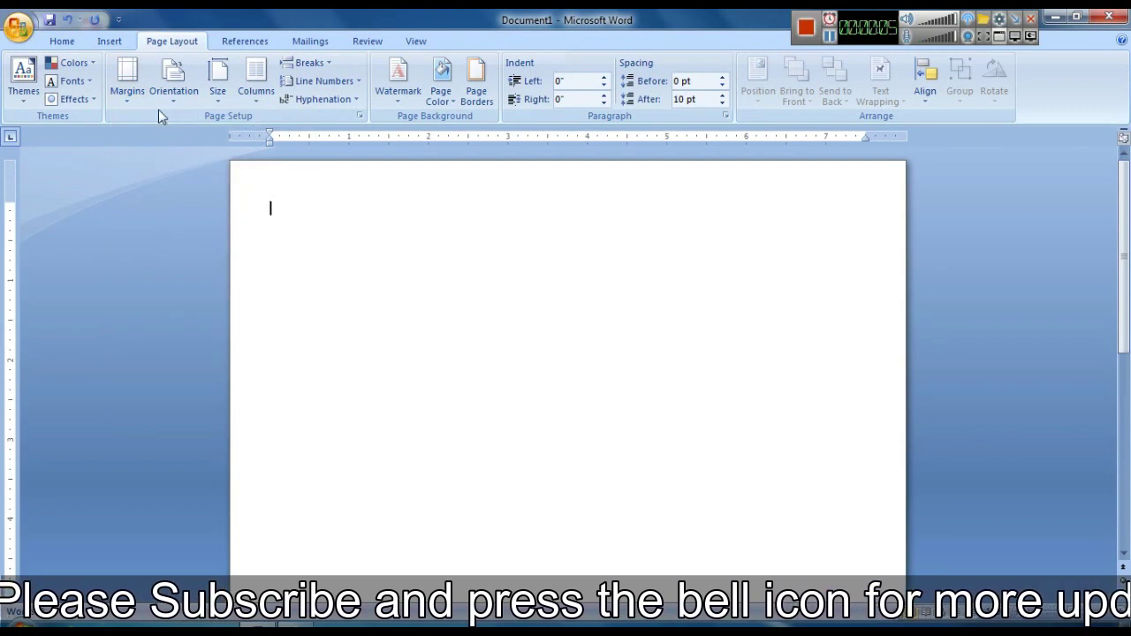
pyautogui.click(127, 81)
pyautogui.click(110, 42)
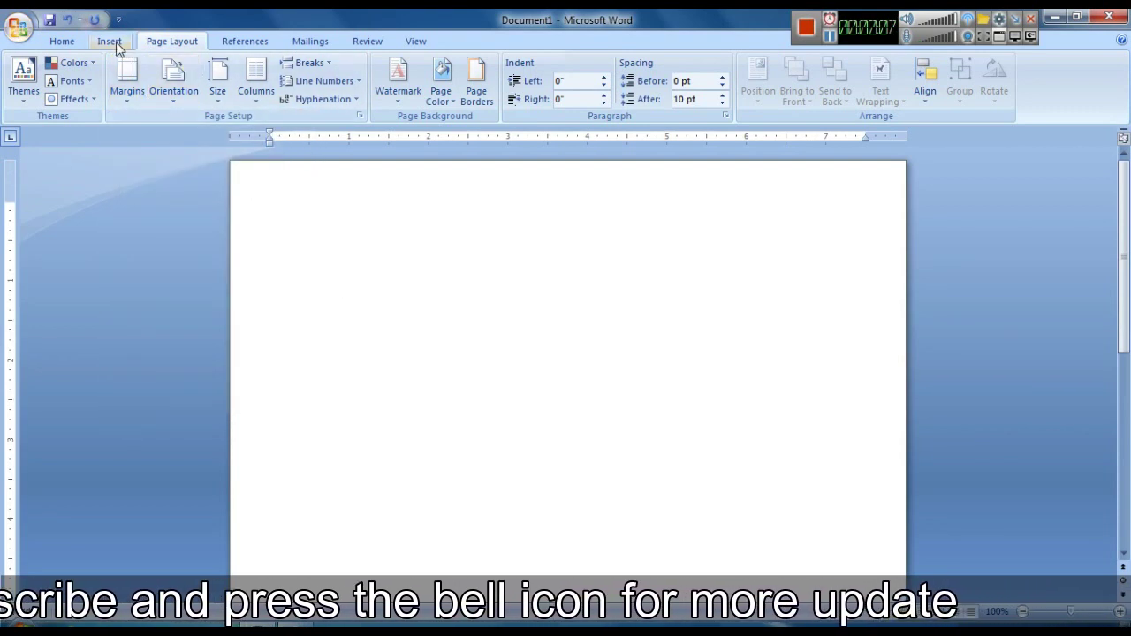
pyautogui.click(110, 42)
# - Draw a freeform diagonal line from the page's left edge up to the top edge
pyautogui.click(252, 79)
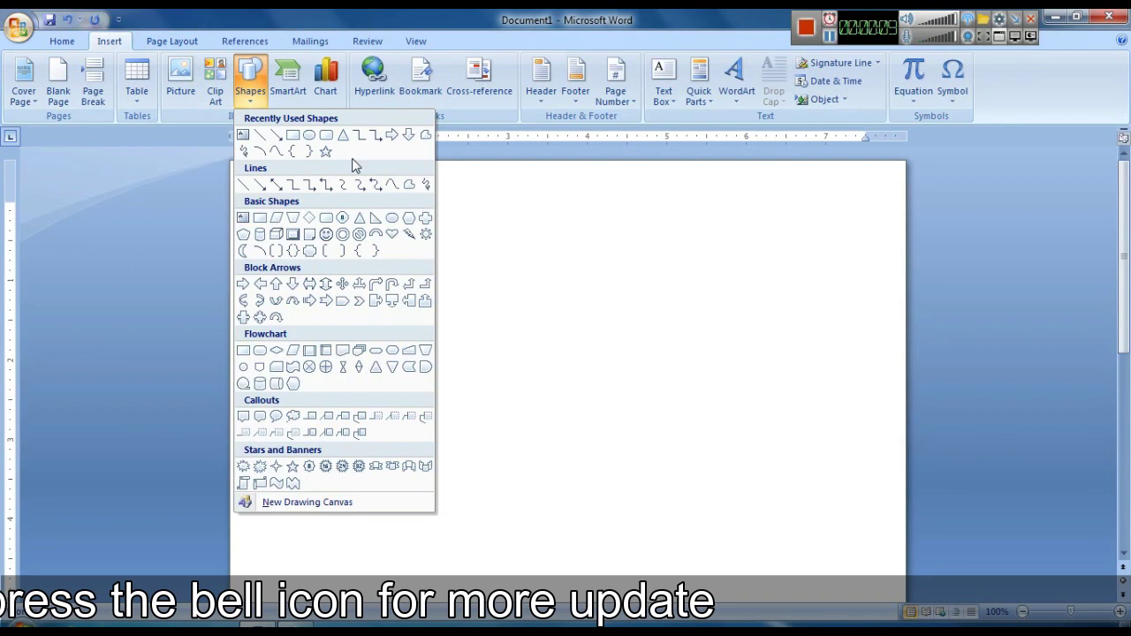
pyautogui.click(425, 136)
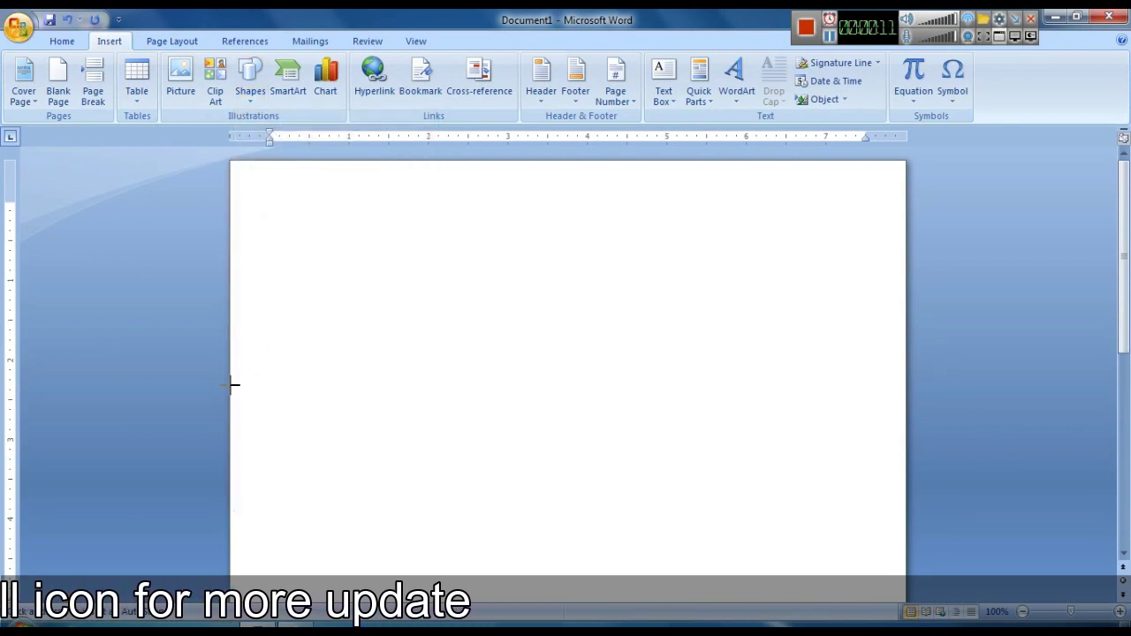
pyautogui.moveTo(238, 377); pyautogui.dragTo(495, 162)
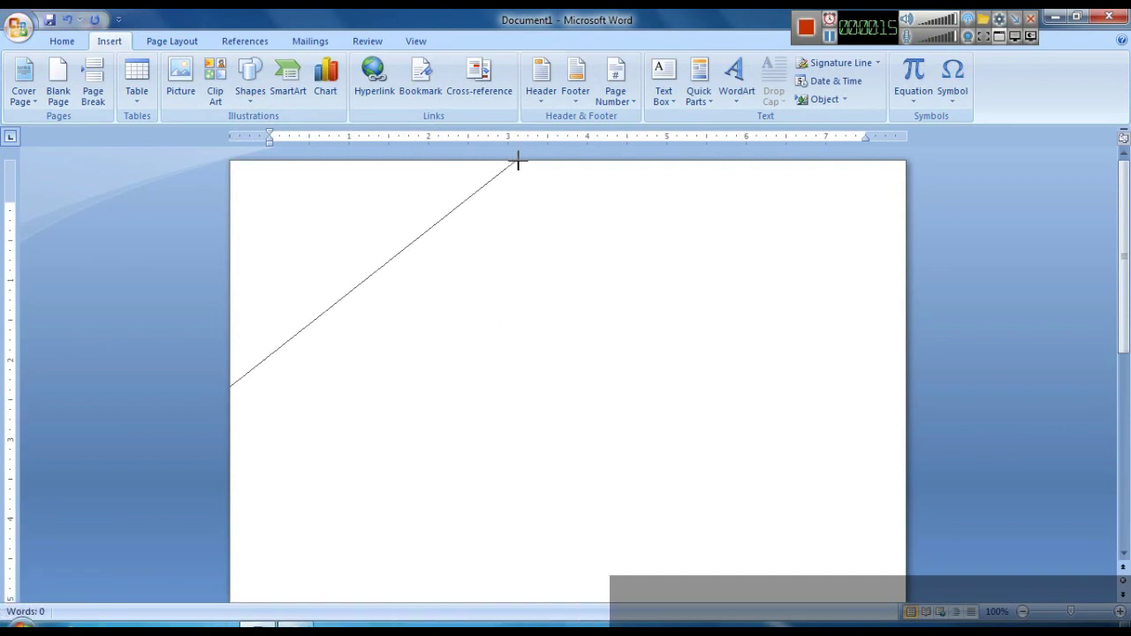
pyautogui.moveTo(494, 161)
pyautogui.mouseDown()
pyautogui.moveTo(537, 162)
pyautogui.moveTo(231, 160)
pyautogui.mouseUp()
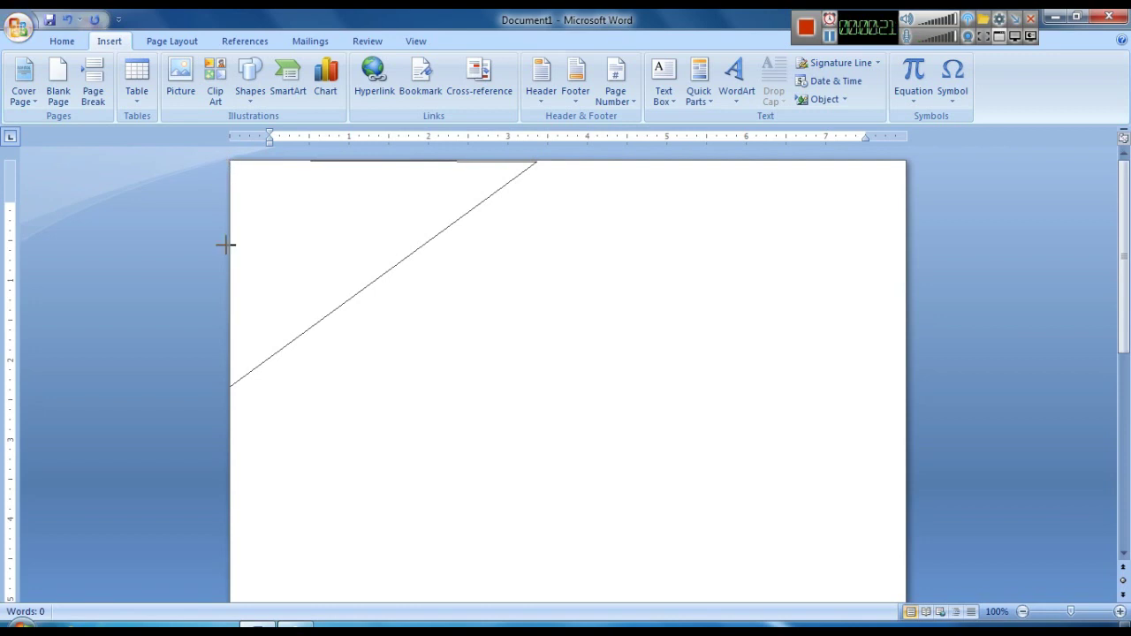
pyautogui.press('Escape')
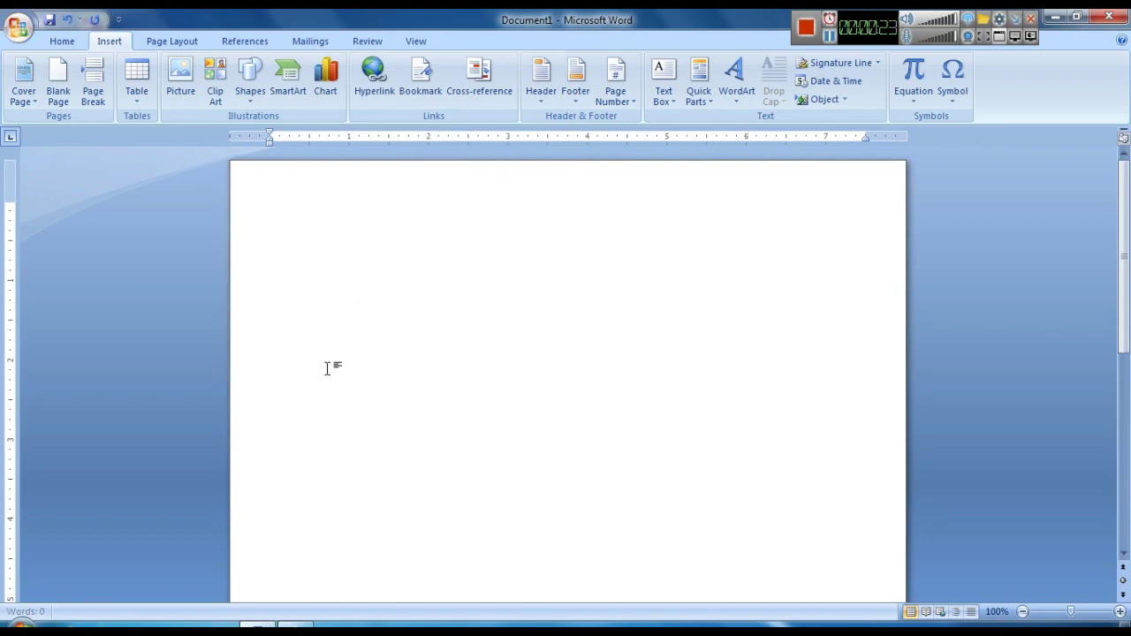
pyautogui.hotkey('ctrl', 'z')
pyautogui.hotkey('ctrl', 'z')
pyautogui.hotkey('ctrl', 'z')
# - Give the diagonal line a grey outline colour and a drop shadow
pyautogui.click(548, 81)
pyautogui.click(510, 117)
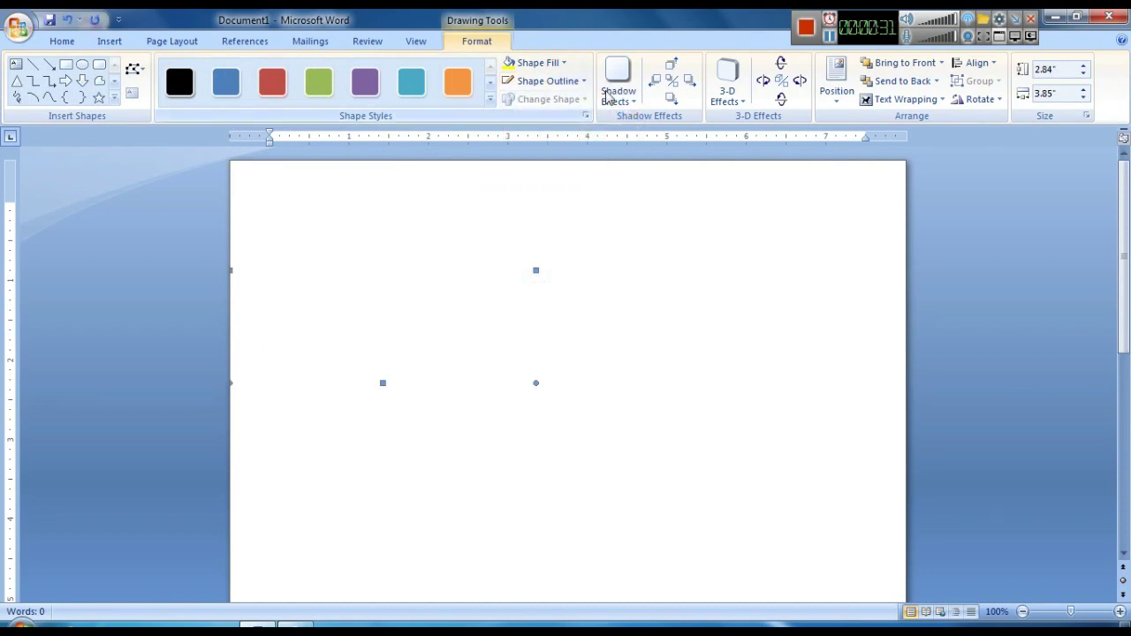
pyautogui.click(618, 80)
pyautogui.click(633, 259)
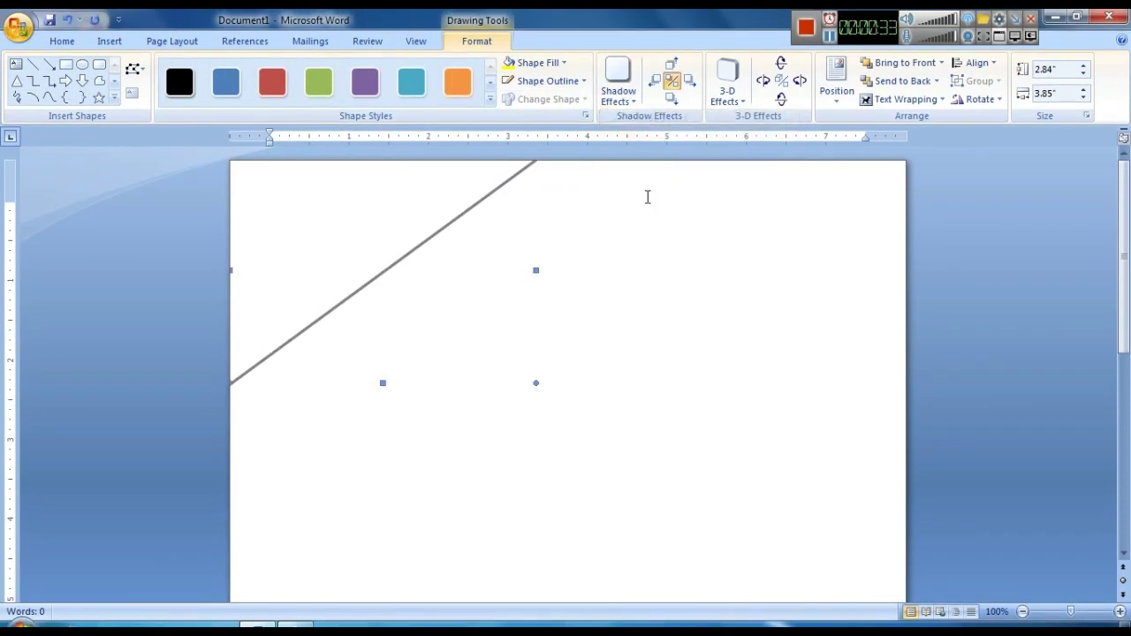
pyautogui.click(620, 296)
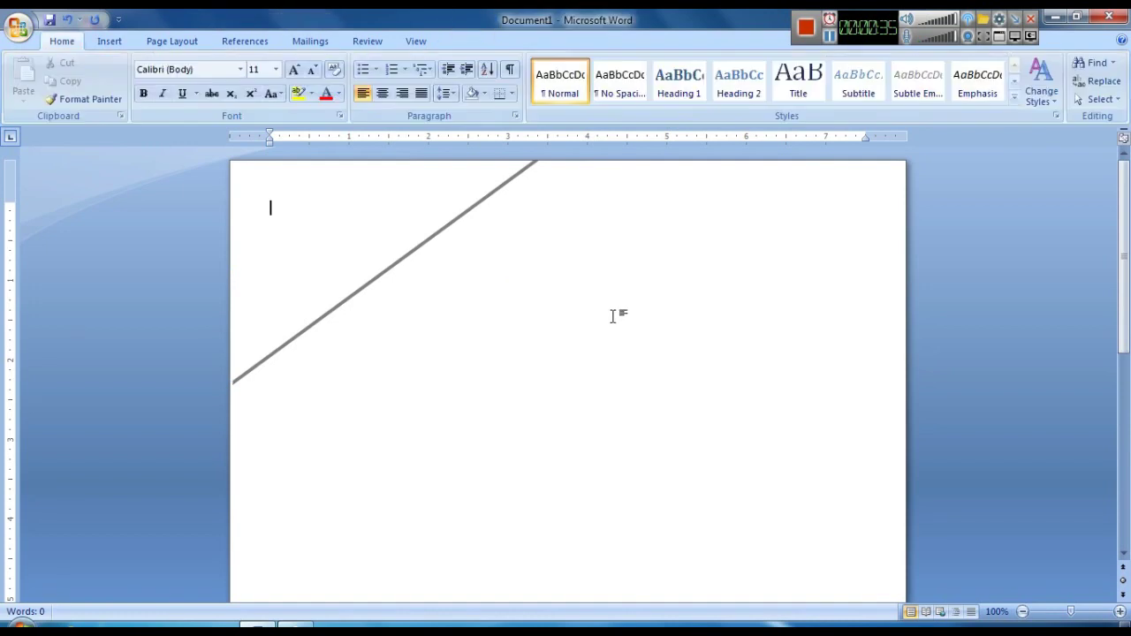
pyautogui.click(378, 270)
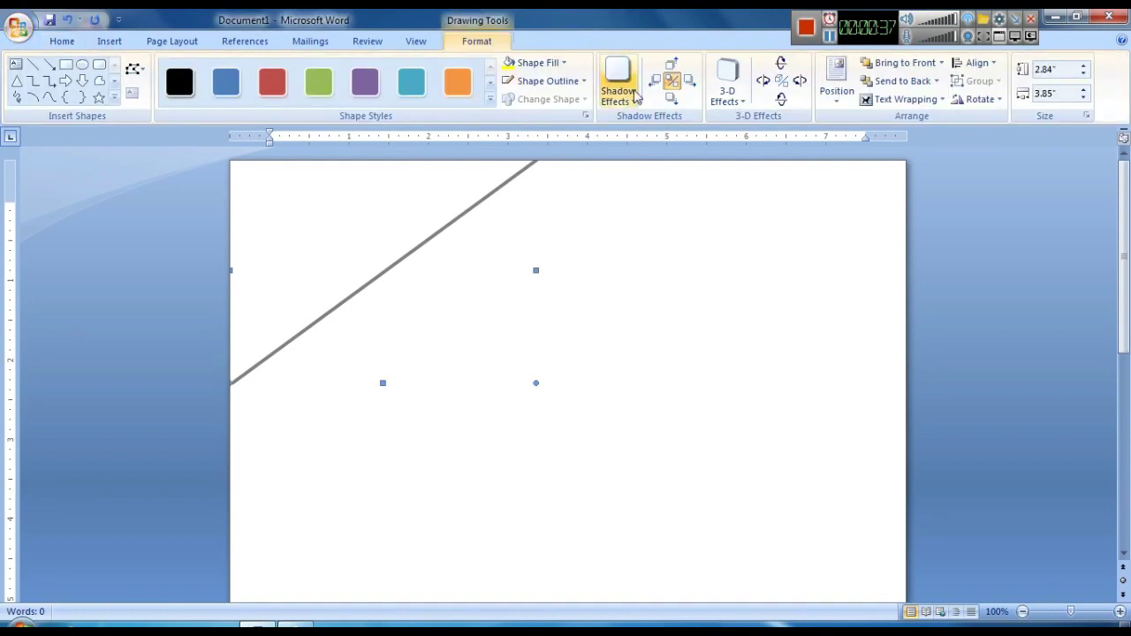
pyautogui.click(583, 265)
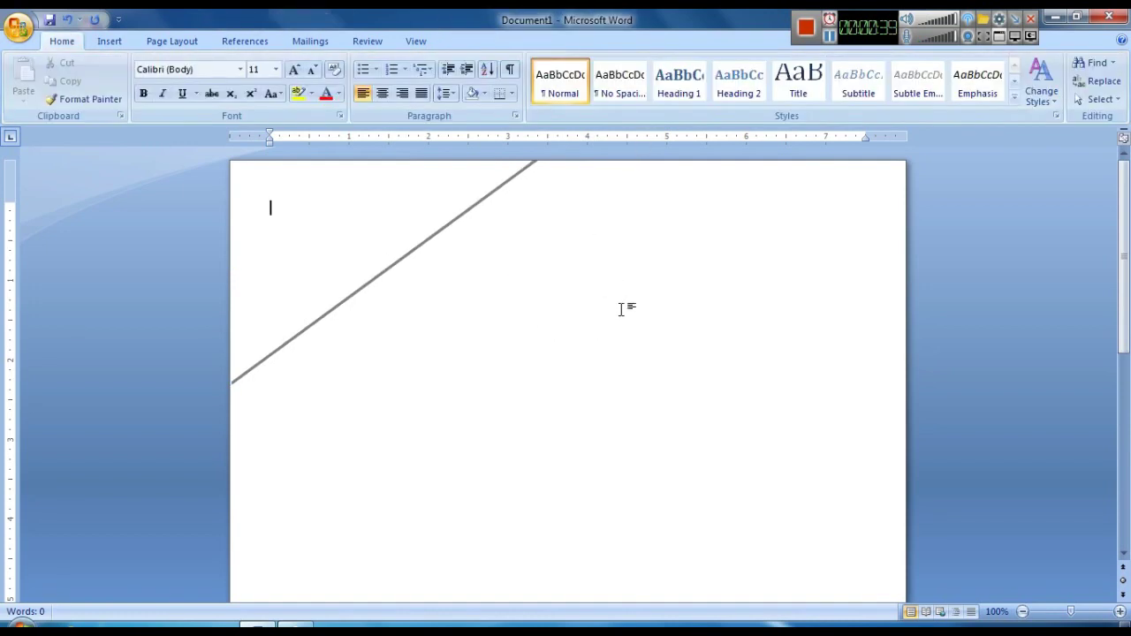
pyautogui.click(113, 43)
# - Make a first freeform attempt along the diagonal toward the right edge, removing the stray segment
pyautogui.click(250, 80)
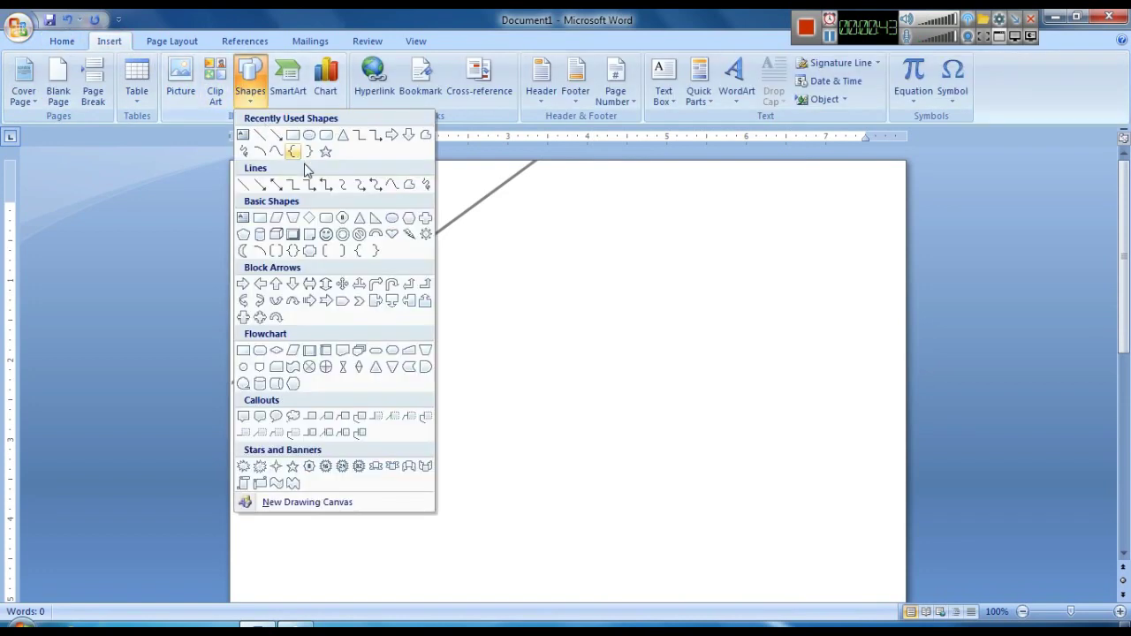
pyautogui.click(423, 137)
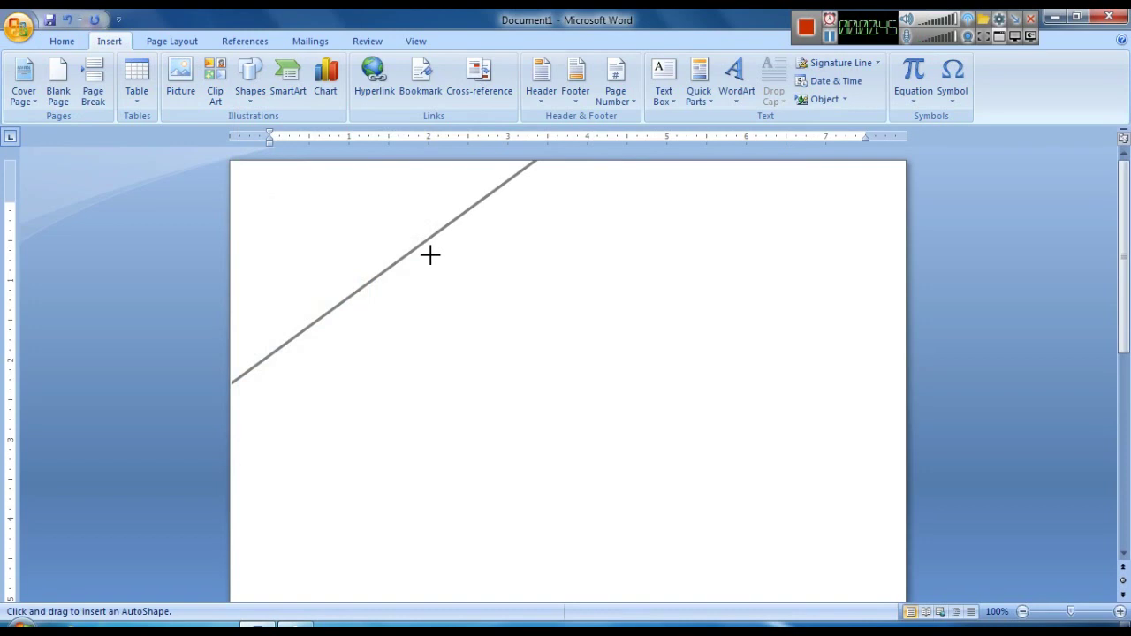
pyautogui.moveTo(419, 248); pyautogui.dragTo(539, 161)
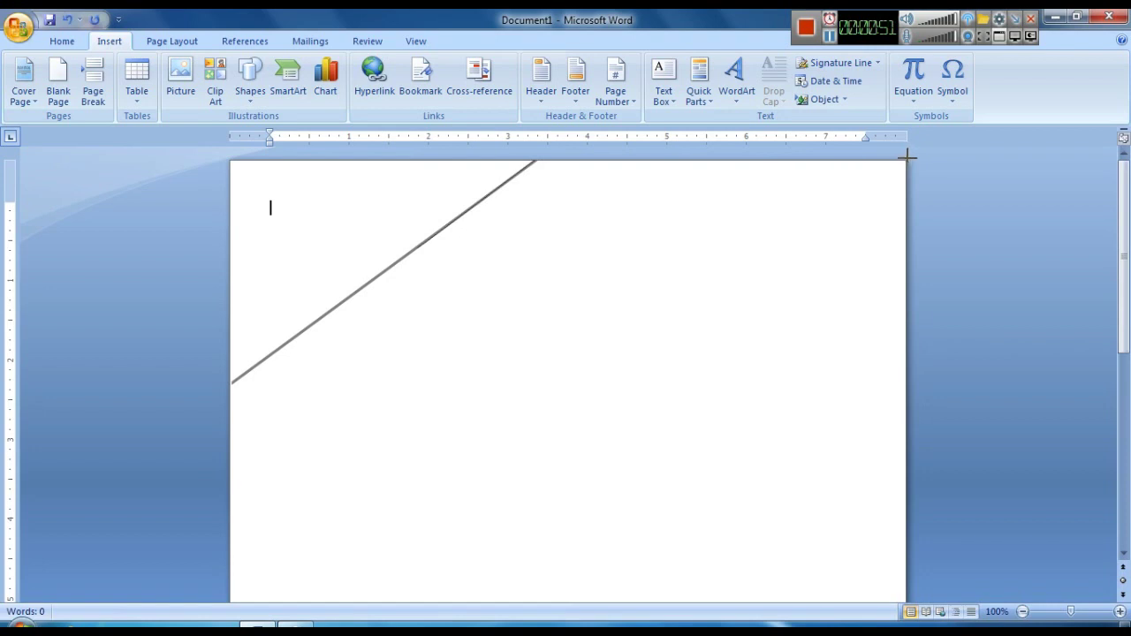
pyautogui.moveTo(901, 283)
pyautogui.mouseDown()
pyautogui.moveTo(375, 270)
pyautogui.moveTo(371, 286)
pyautogui.moveTo(433, 319)
pyautogui.mouseUp()
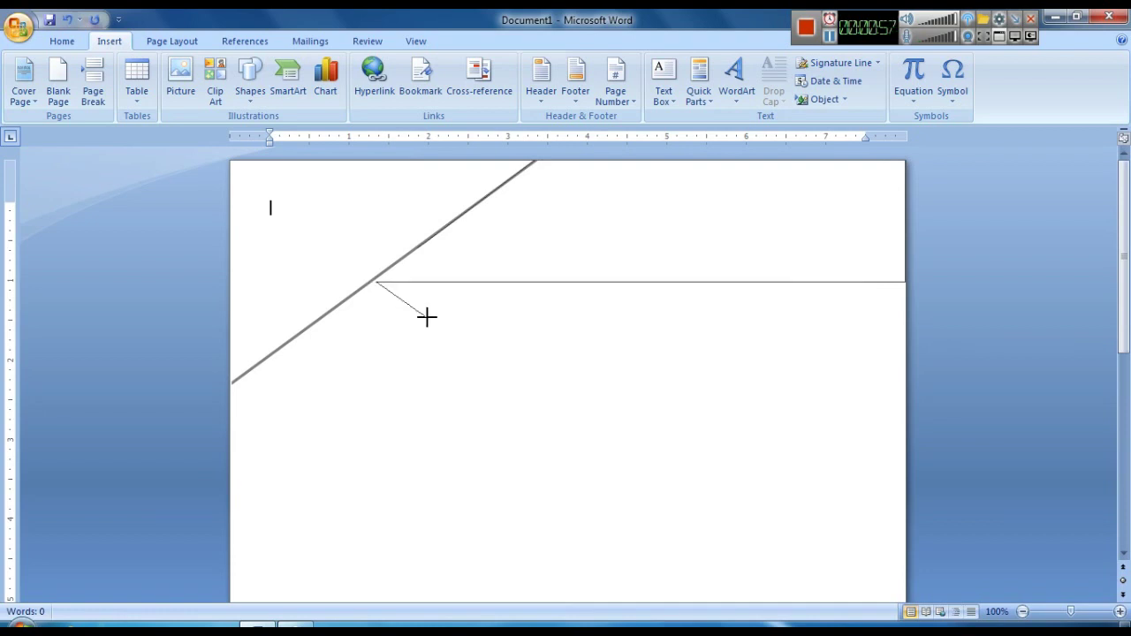
pyautogui.press('BackSpace')
pyautogui.press('BackSpace')
pyautogui.press('BackSpace')
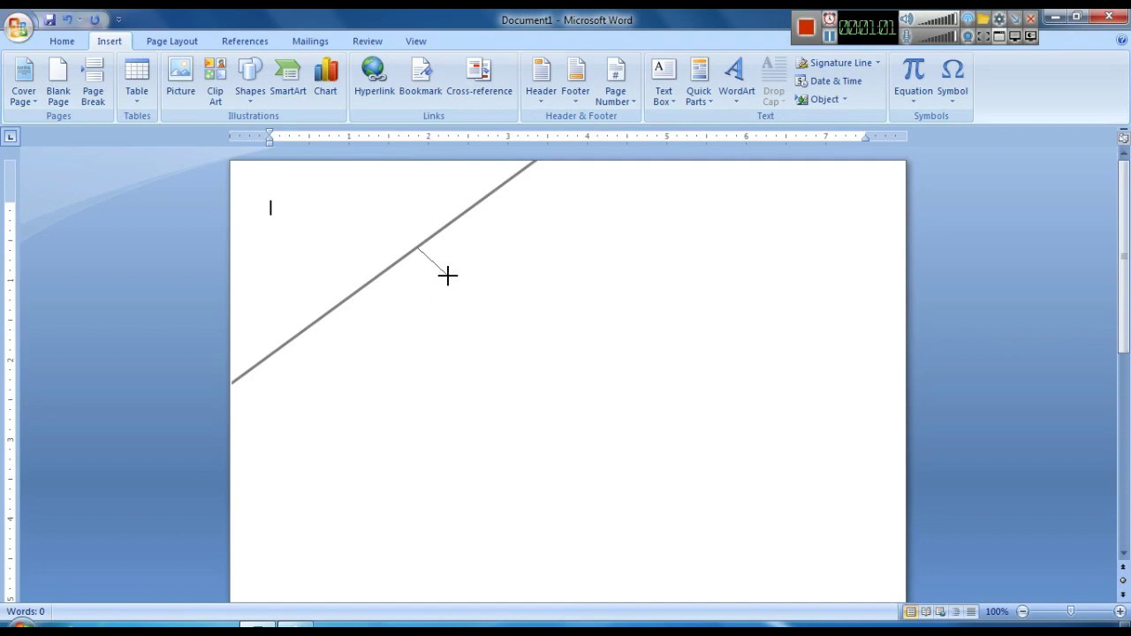
pyautogui.press('Escape')
pyautogui.press('Escape')
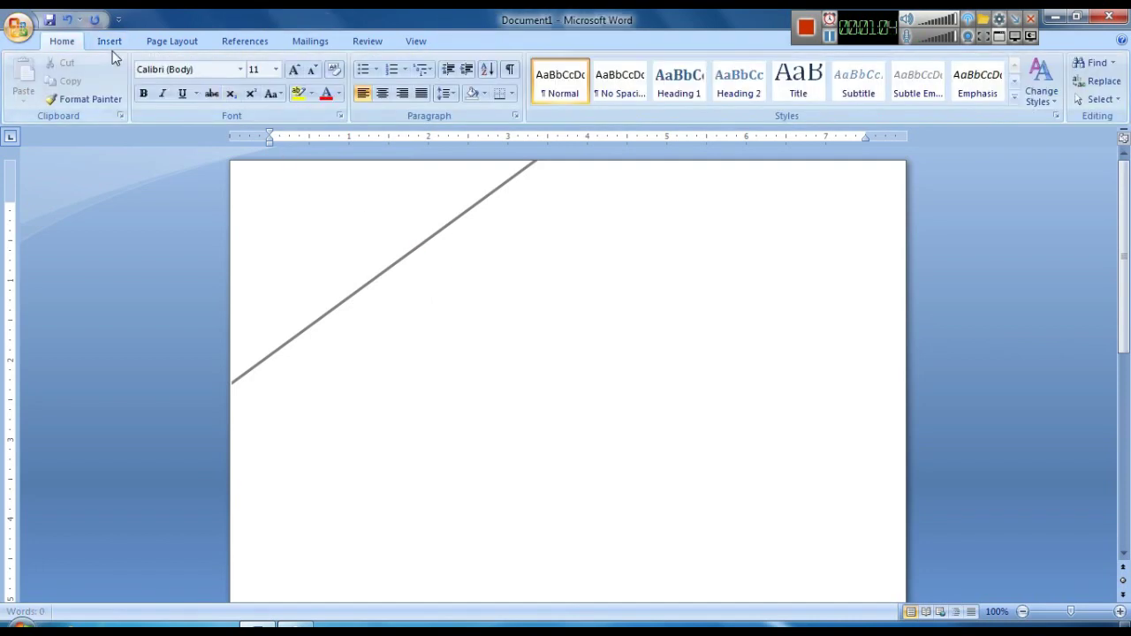
# - Redraw the banner from the diagonal to the right edge, send it behind the line, widen to 6.77"
pyautogui.click(110, 41)
pyautogui.click(250, 83)
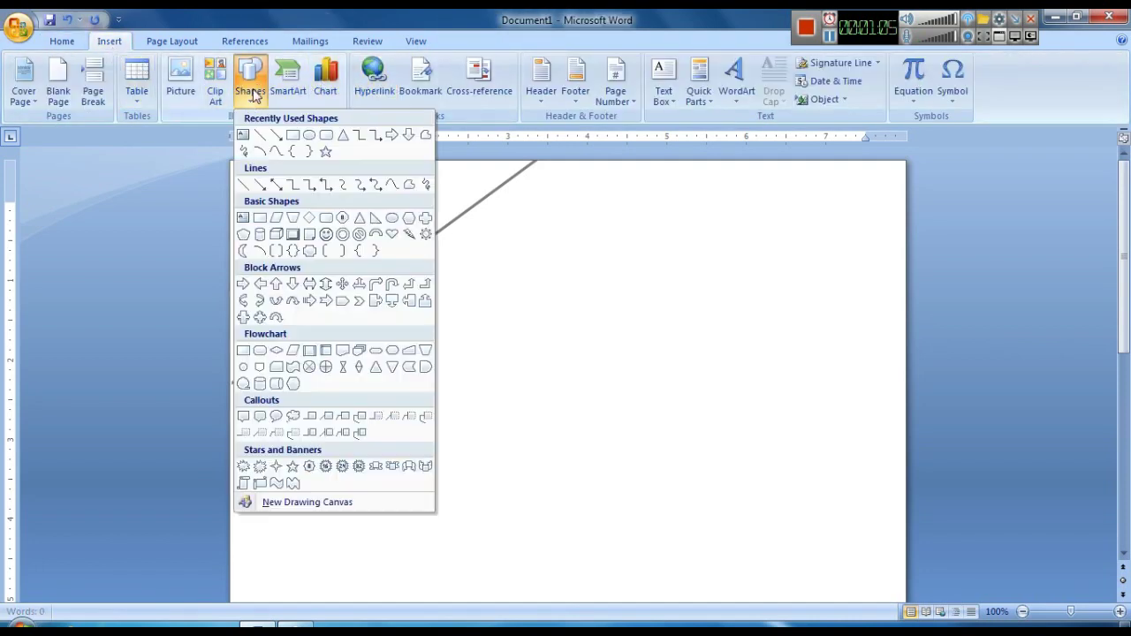
pyautogui.click(425, 135)
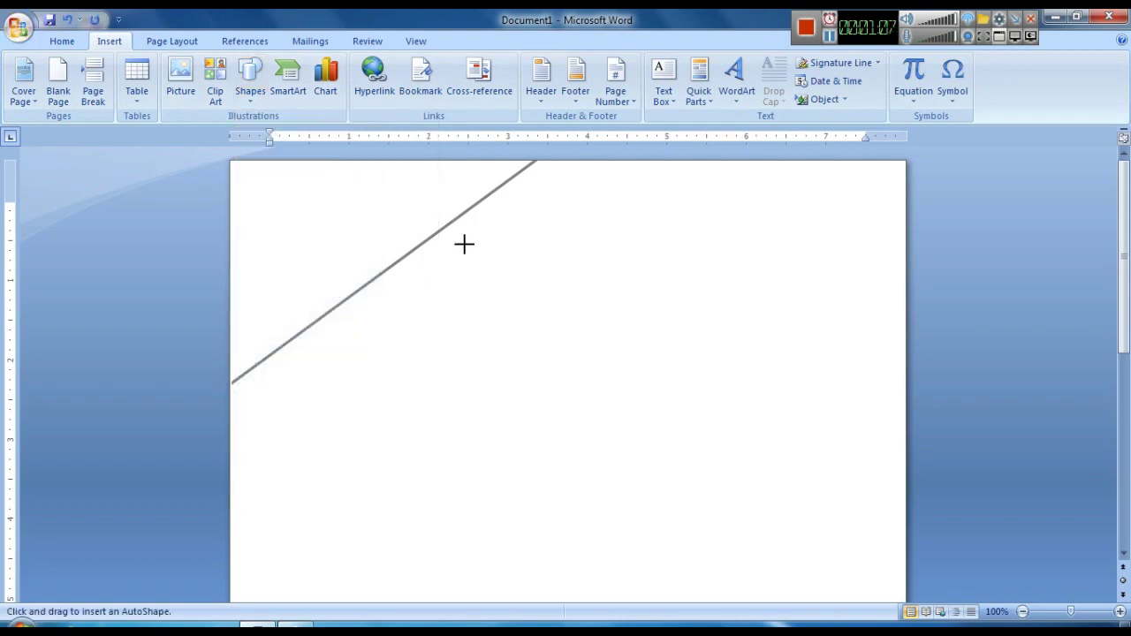
pyautogui.moveTo(540, 161); pyautogui.dragTo(901, 162)
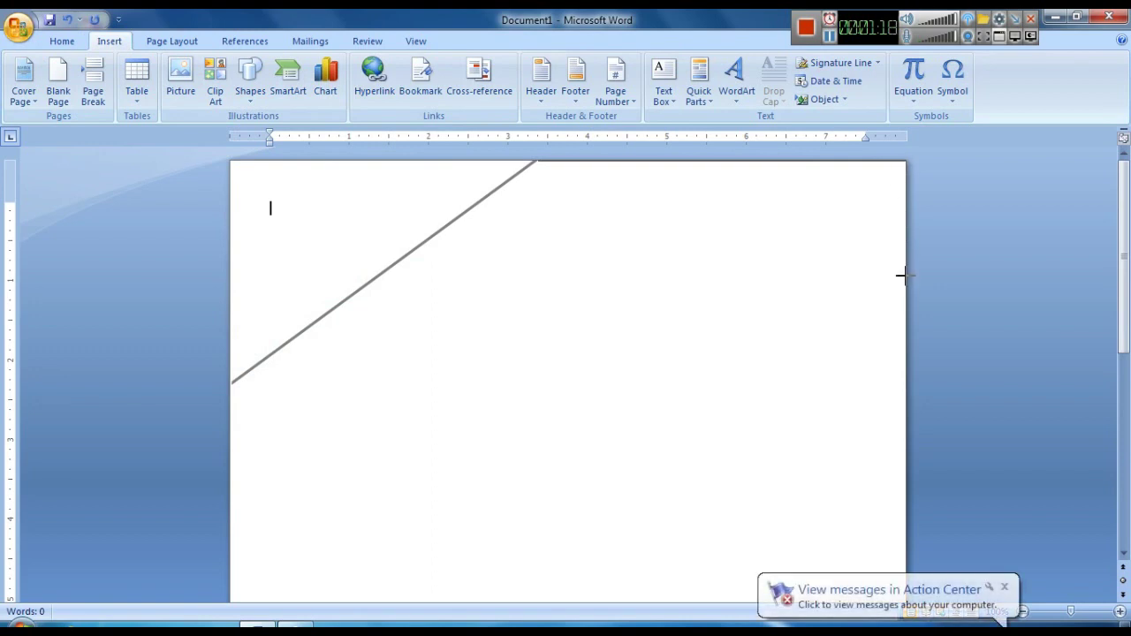
pyautogui.moveTo(897, 258)
pyautogui.mouseDown()
pyautogui.moveTo(660, 279)
pyautogui.moveTo(386, 277)
pyautogui.moveTo(536, 162)
pyautogui.mouseUp()
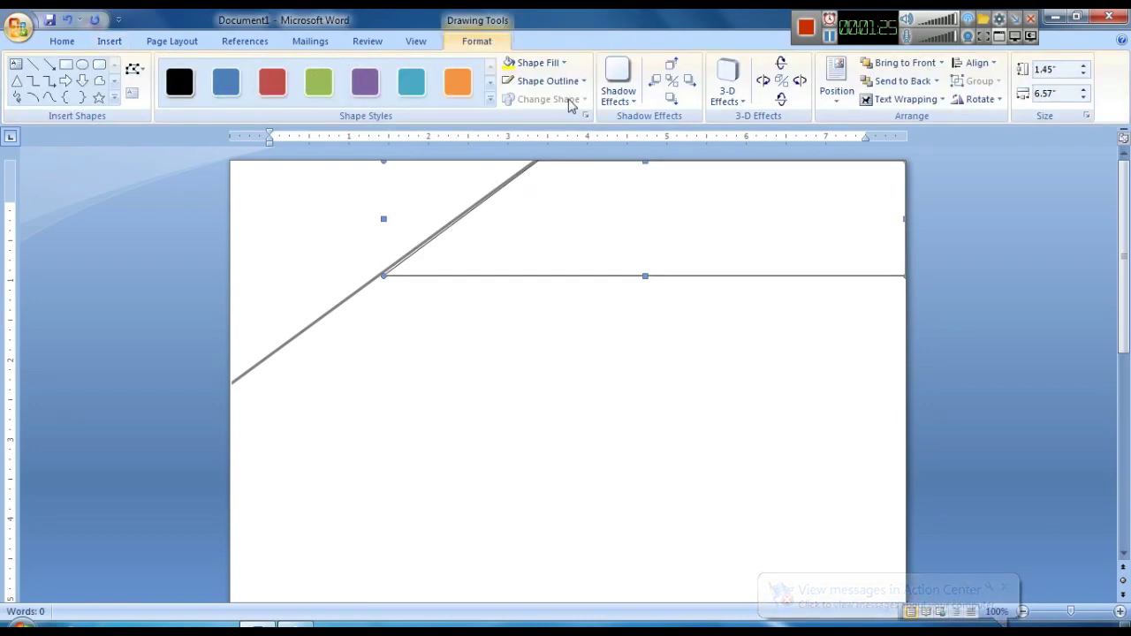
pyautogui.click(919, 87)
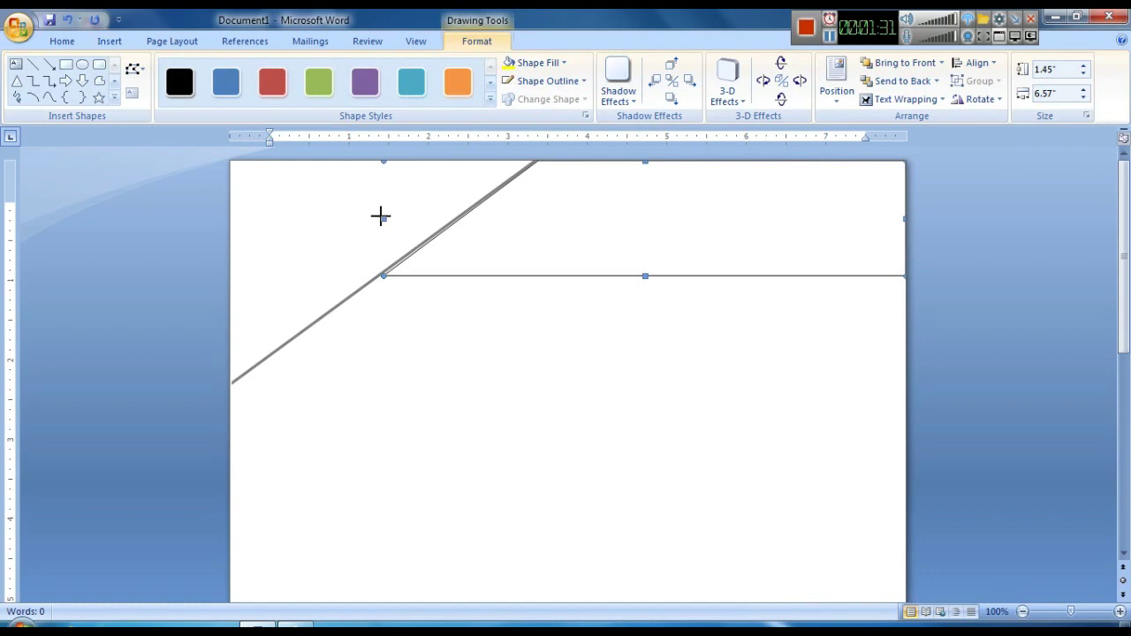
pyautogui.moveTo(368, 210); pyautogui.dragTo(369, 214)
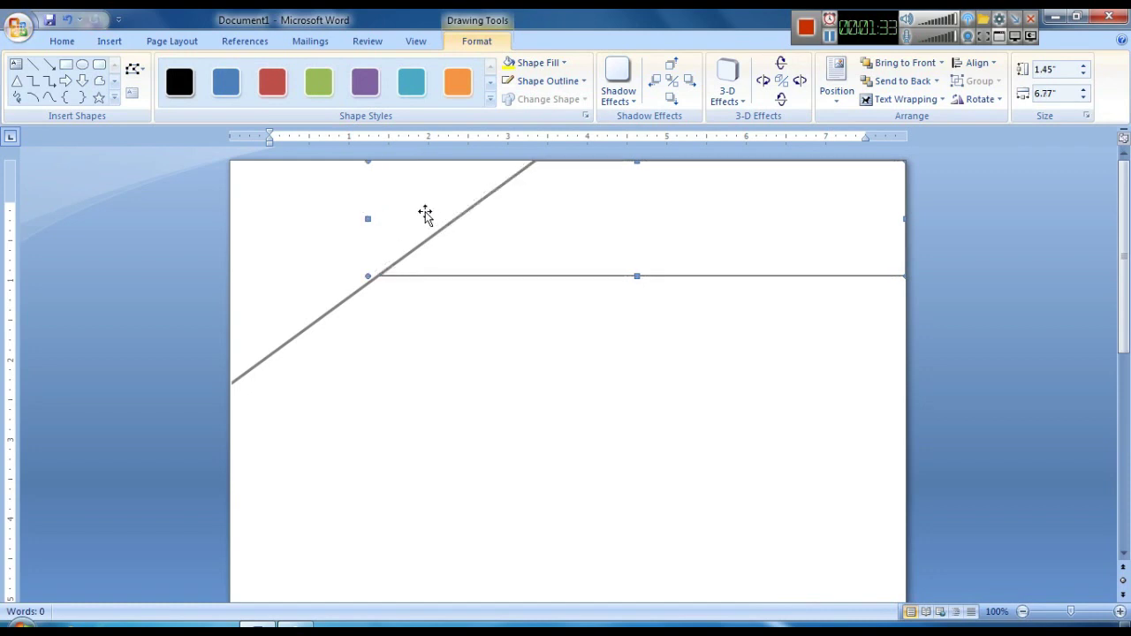
pyautogui.click(534, 63)
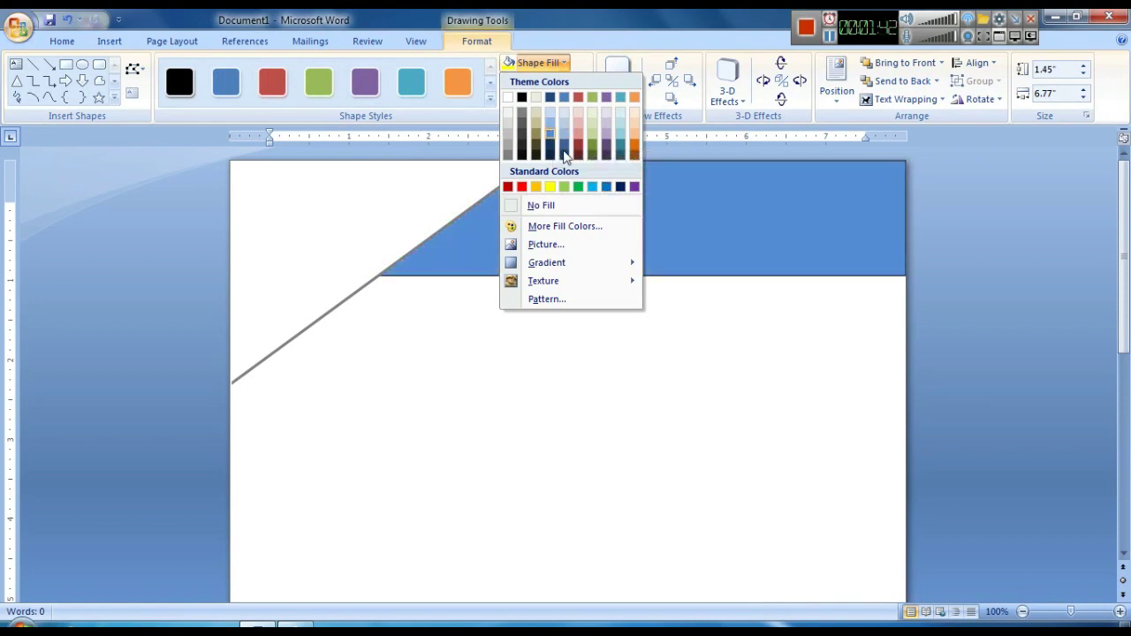
# - Fill the banner with blue and give it a matching blue outline
pyautogui.click(606, 189)
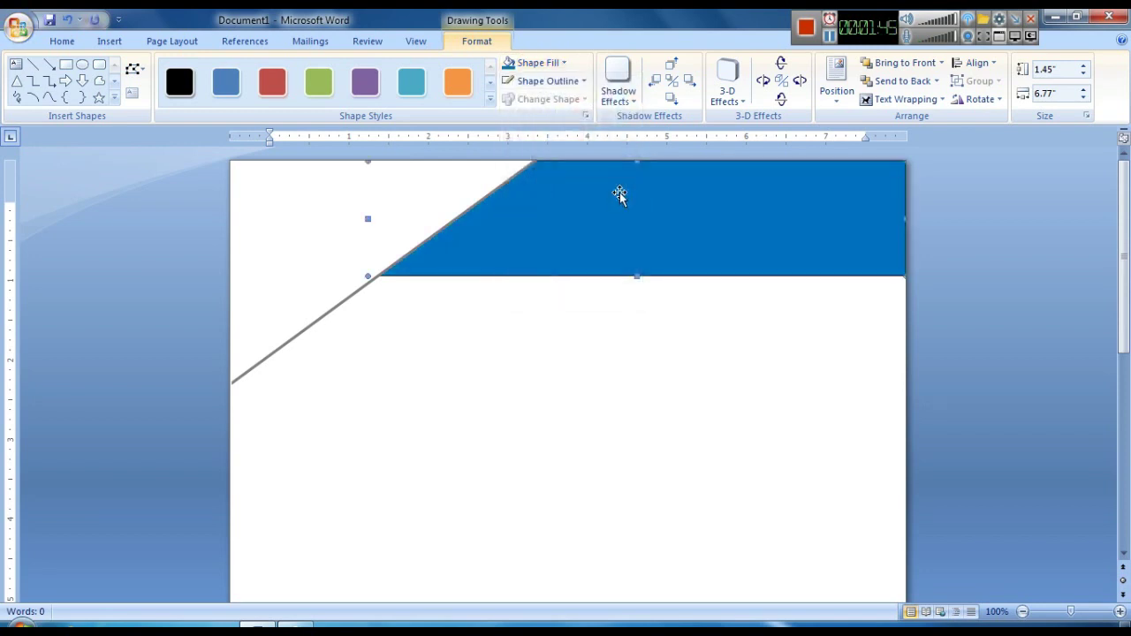
pyautogui.click(557, 80)
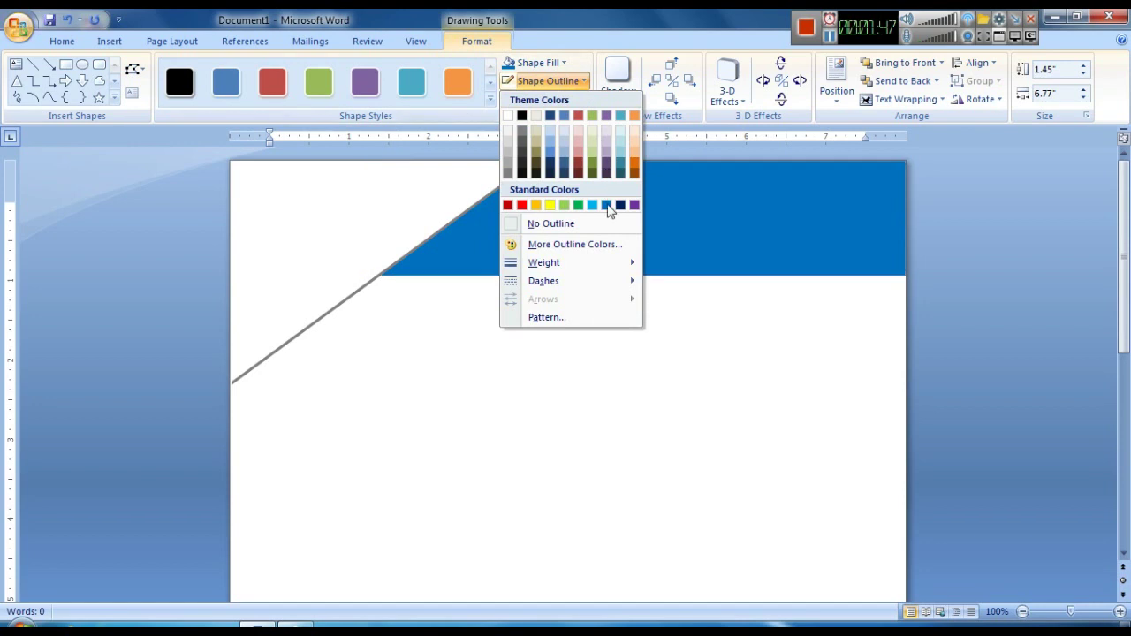
pyautogui.click(607, 207)
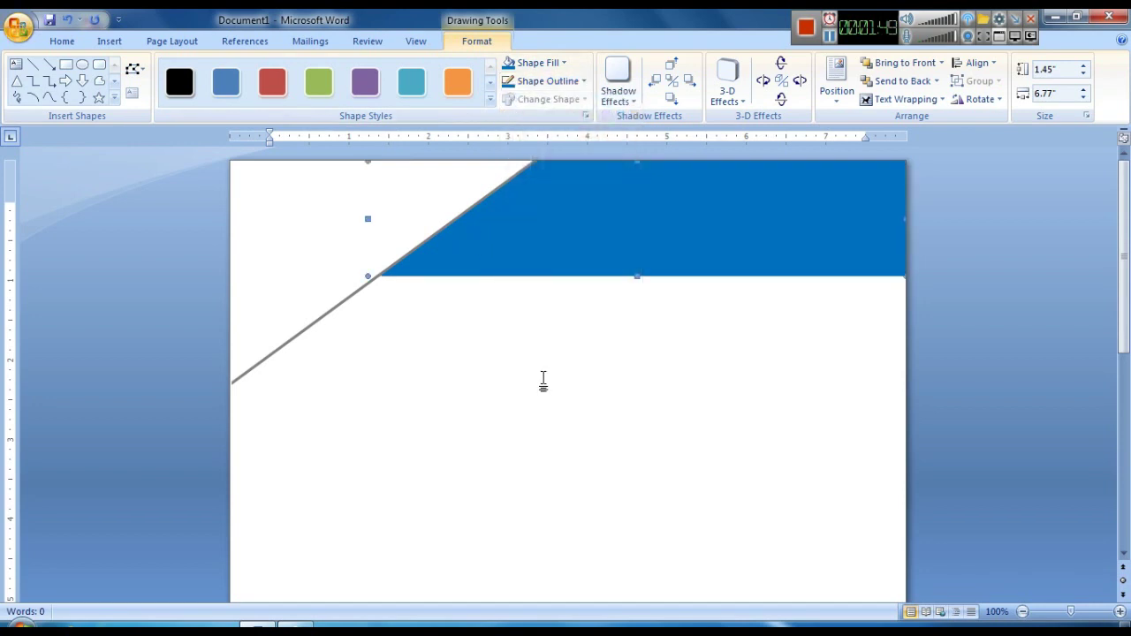
pyautogui.click(543, 380)
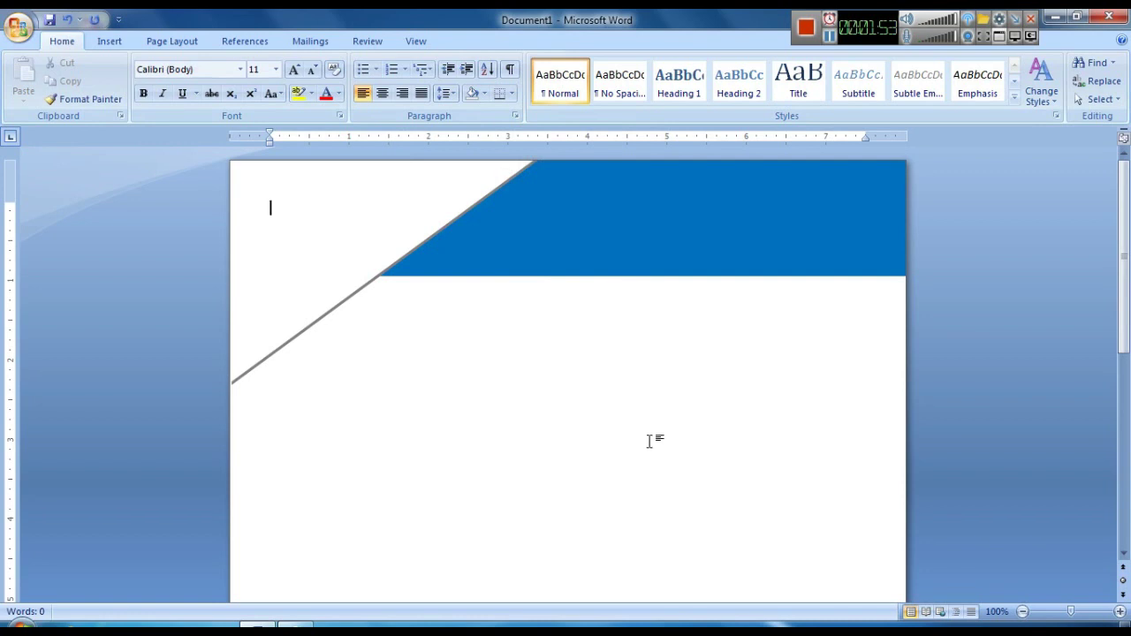
pyautogui.click(113, 41)
# - Start a WordArt in the first plain style using the Agency FB font
pyautogui.click(736, 77)
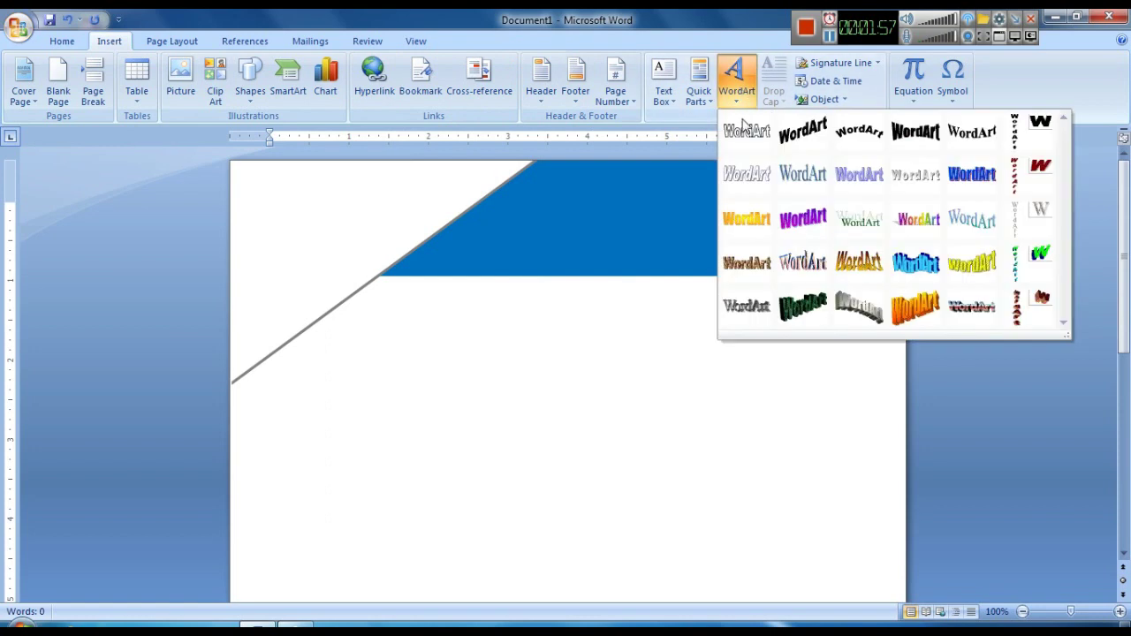
pyautogui.click(745, 128)
pyautogui.click(462, 190)
pyautogui.scroll(-1, 460, 248)
pyautogui.scroll(-1, 462, 259)
pyautogui.scroll(-1, 460, 262)
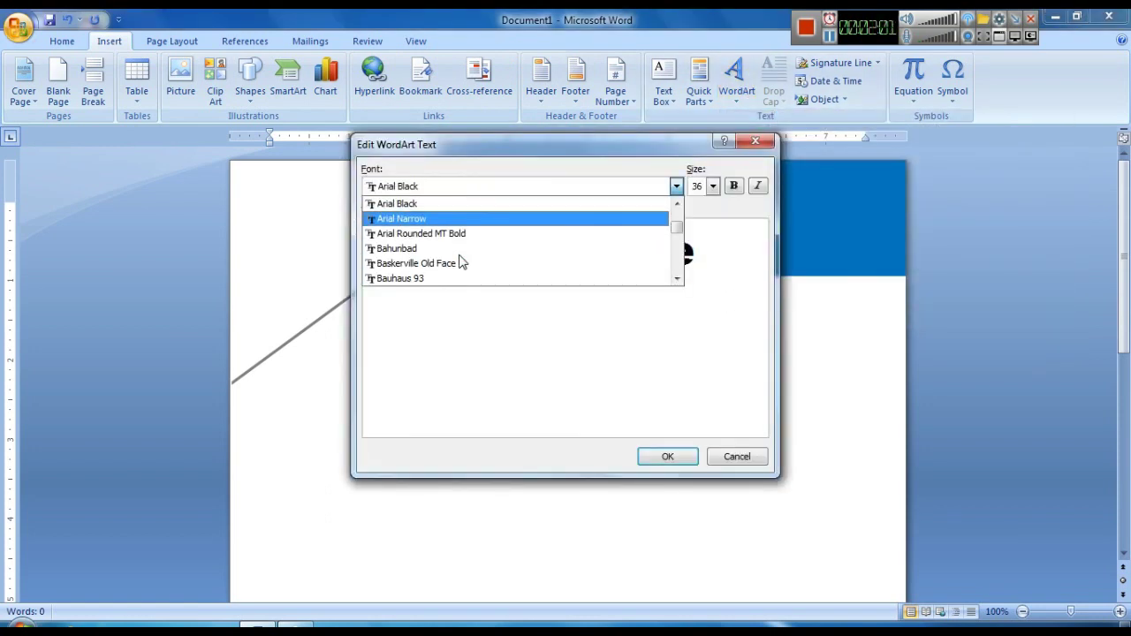
pyautogui.scroll(2, 461, 261)
pyautogui.scroll(2, 460, 261)
pyautogui.scroll(1, 461, 262)
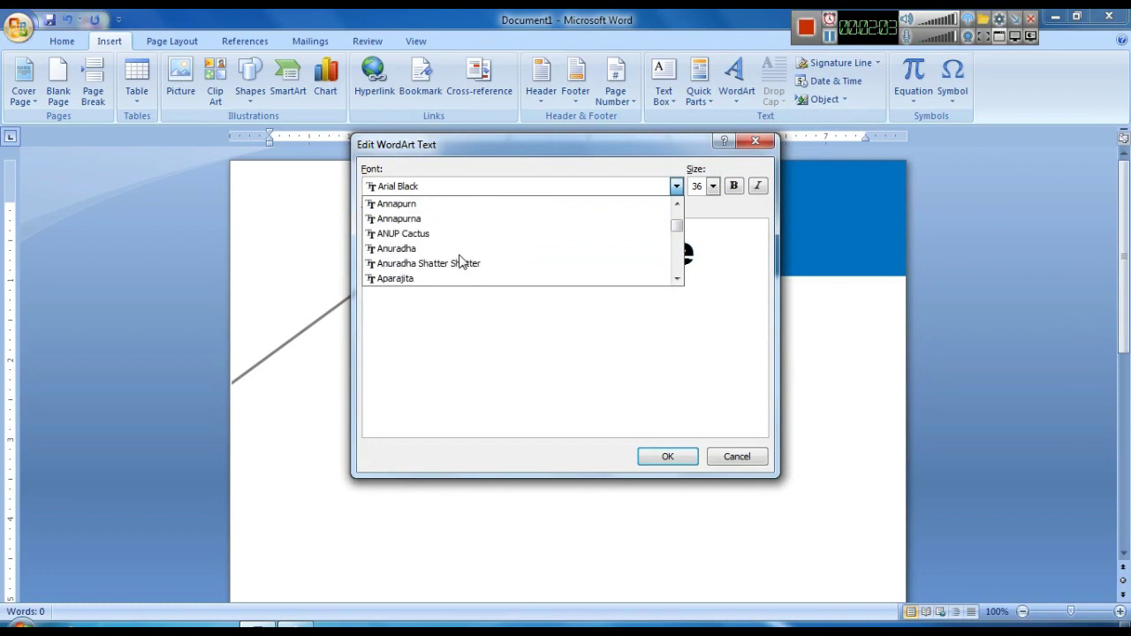
pyautogui.scroll(1, 460, 262)
pyautogui.scroll(2, 430, 257)
pyautogui.scroll(2, 430, 263)
pyautogui.scroll(2, 430, 262)
pyautogui.scroll(-3, 430, 262)
pyautogui.scroll(-2, 430, 262)
pyautogui.scroll(-1, 430, 262)
pyautogui.scroll(-2, 431, 262)
pyautogui.scroll(-1, 430, 262)
pyautogui.scroll(-1, 430, 263)
pyautogui.scroll(-1, 431, 262)
pyautogui.scroll(5, 430, 263)
pyautogui.scroll(10, 430, 262)
pyautogui.scroll(1, 426, 247)
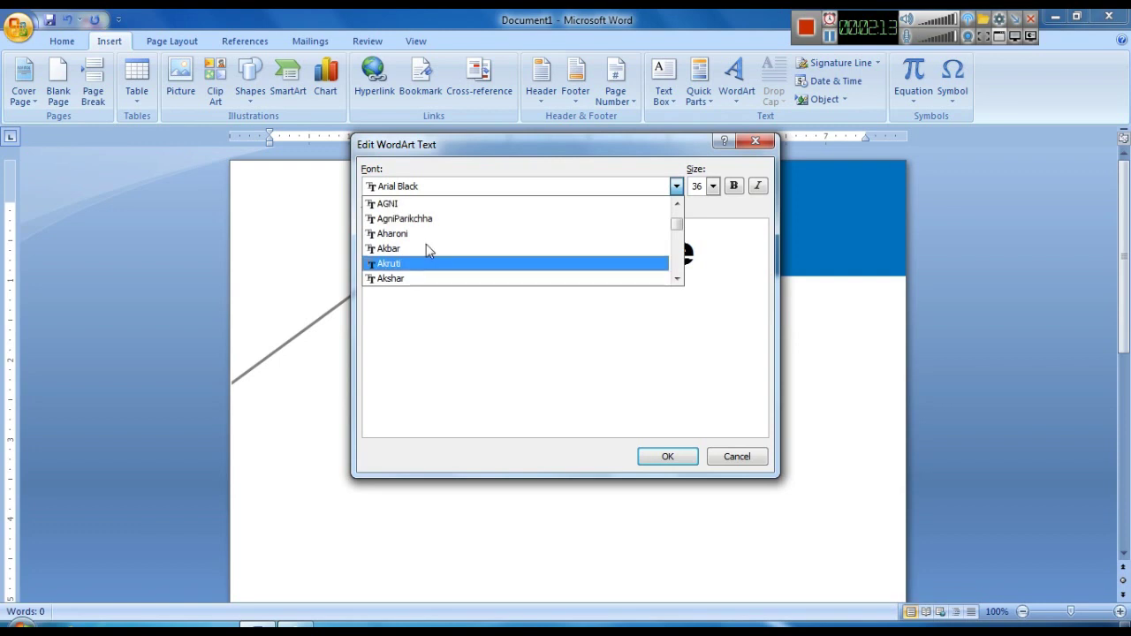
pyautogui.scroll(1, 426, 244)
pyautogui.scroll(1, 428, 252)
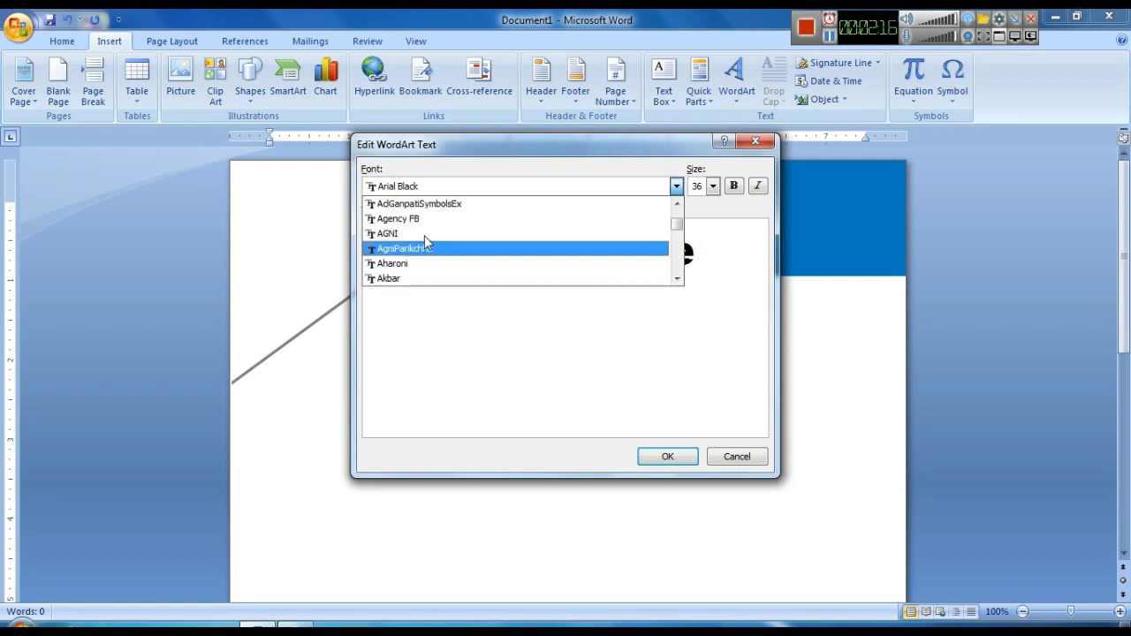
pyautogui.click(430, 219)
# - Replace the placeholder with HEADLINE and insert the WordArt
pyautogui.click(568, 257)
pyautogui.hotkey('ctrl', 'a')
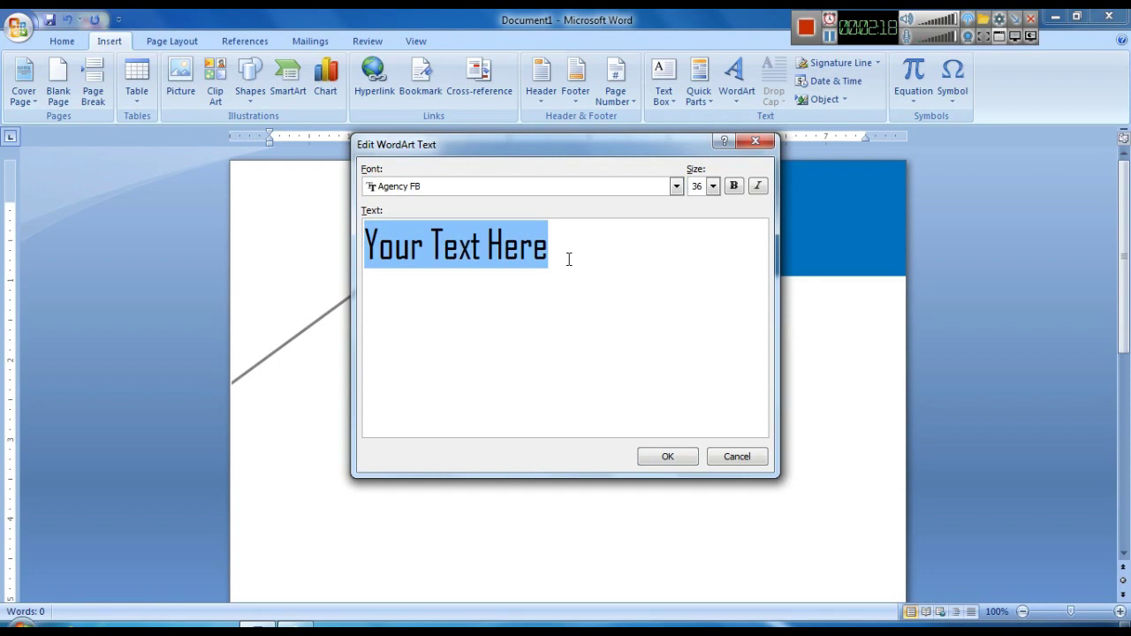
pyautogui.press('Delete')
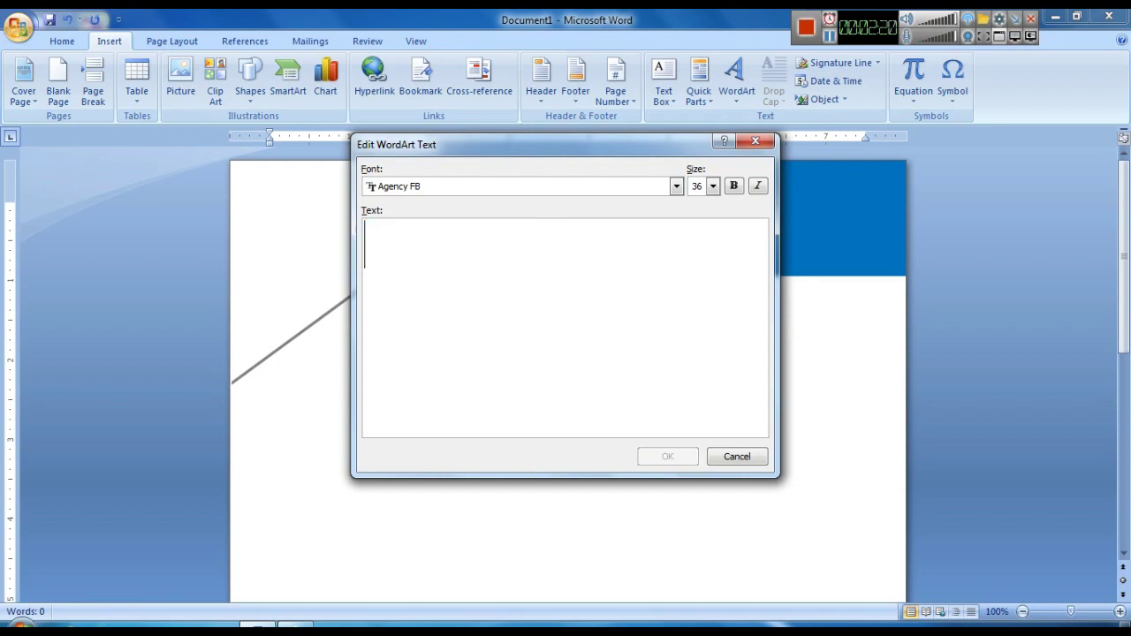
pyautogui.write('HEAD')
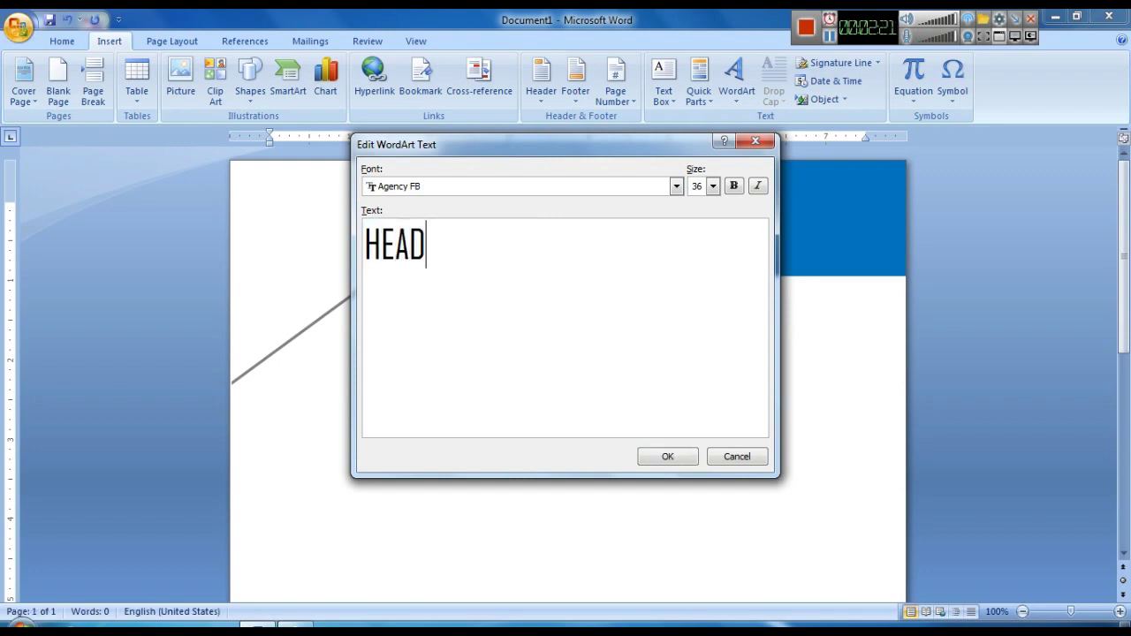
pyautogui.write('LINE')
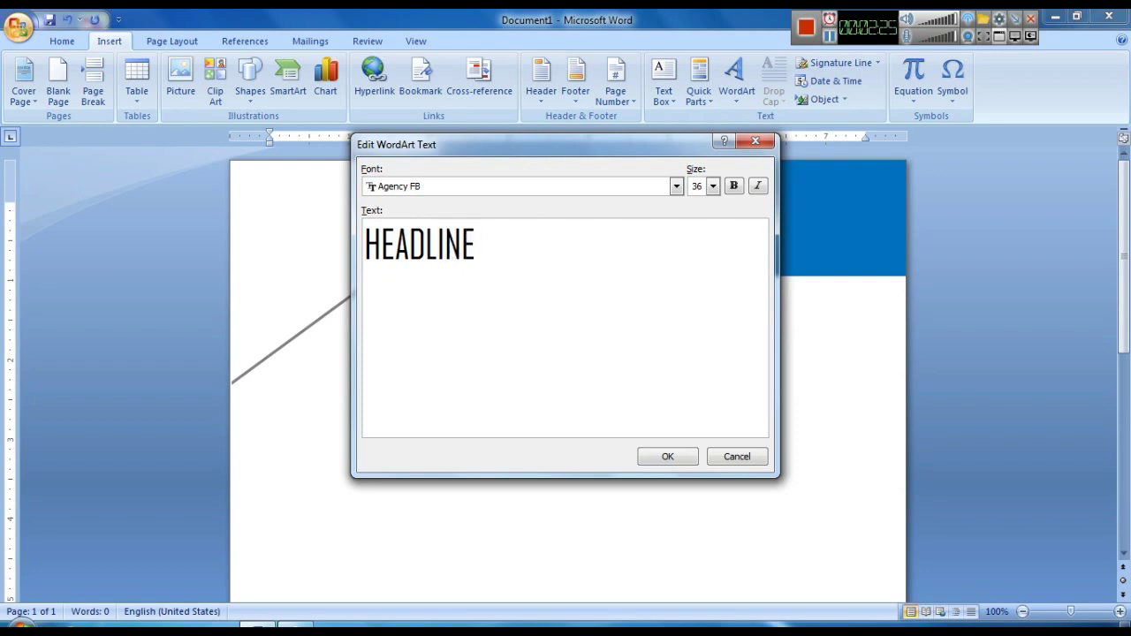
pyautogui.click(667, 456)
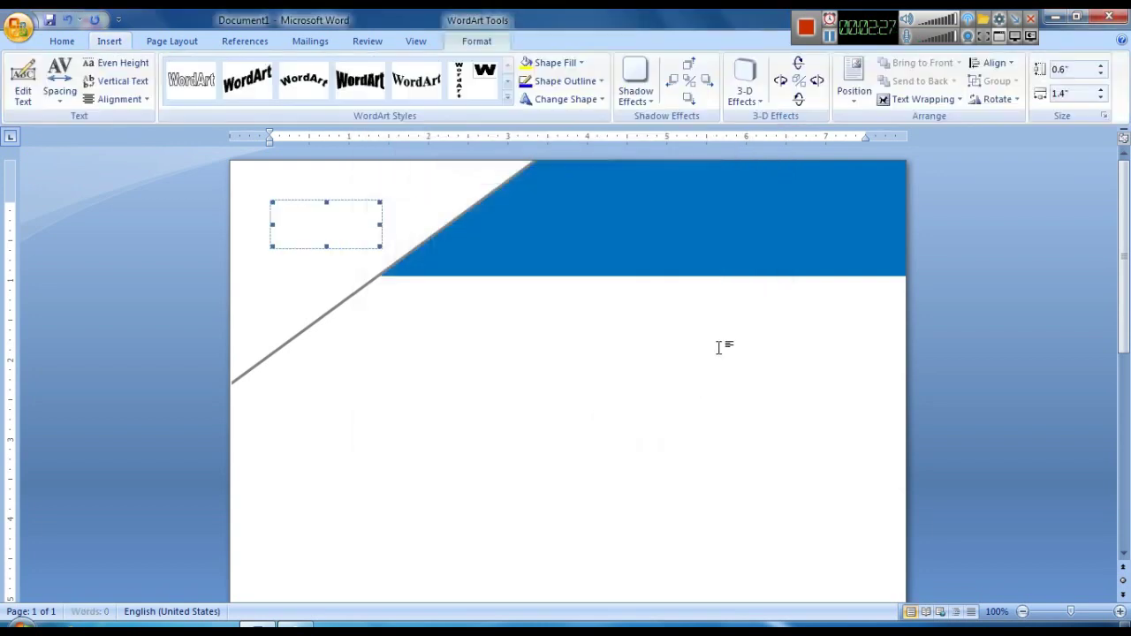
pyautogui.click(916, 99)
# - Float HEADLINE in front of text and move it into the blue banner
pyautogui.click(933, 194)
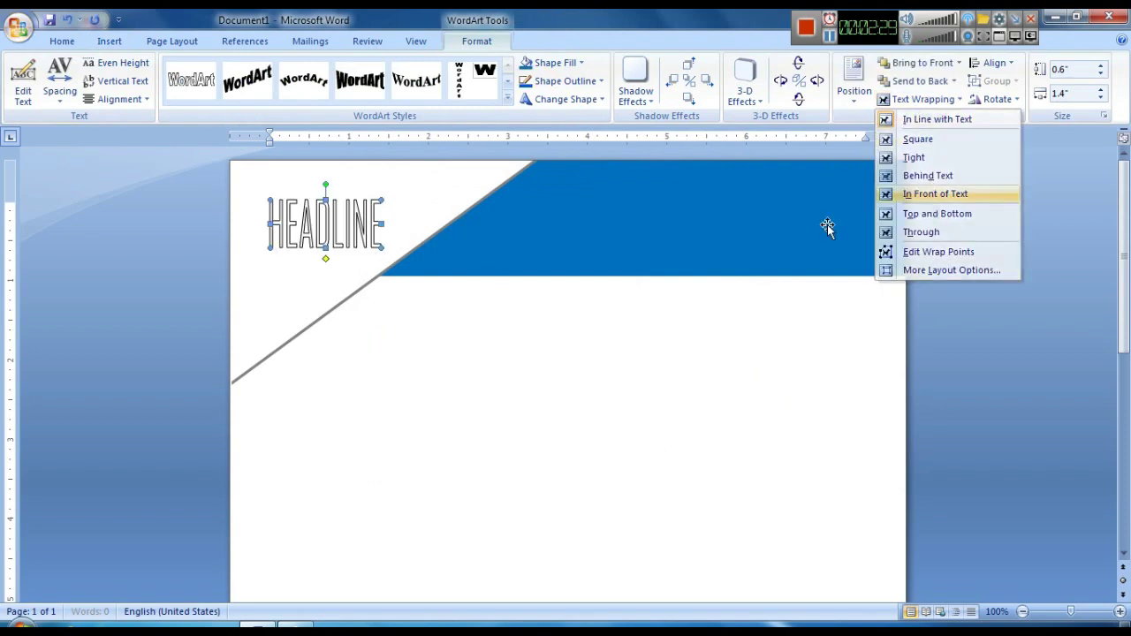
pyautogui.moveTo(367, 234)
pyautogui.mouseDown()
pyautogui.moveTo(635, 185)
pyautogui.moveTo(642, 205)
pyautogui.mouseUp()
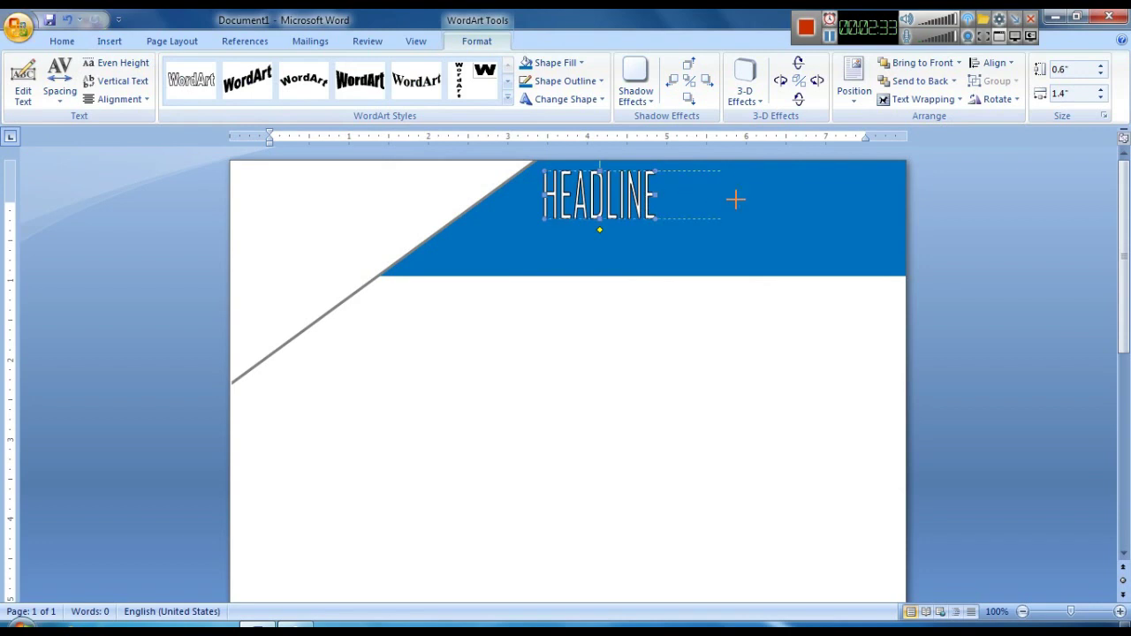
pyautogui.moveTo(750, 198); pyautogui.dragTo(750, 202)
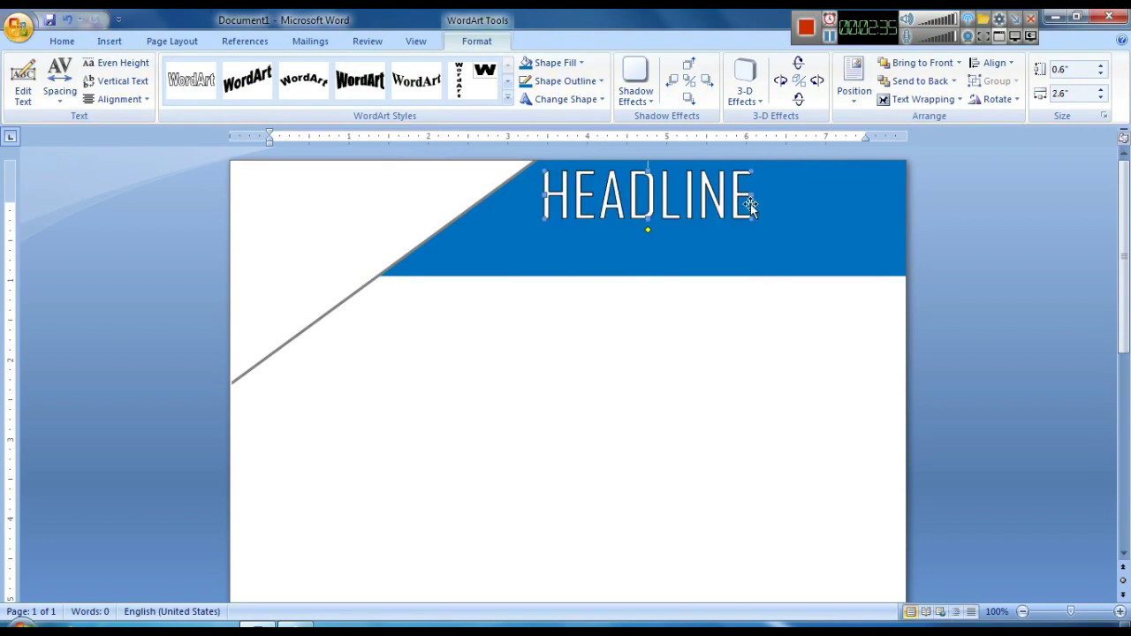
# - Give HEADLINE a white outline and size it to 0.52" by 2.89" in the banner
pyautogui.click(570, 81)
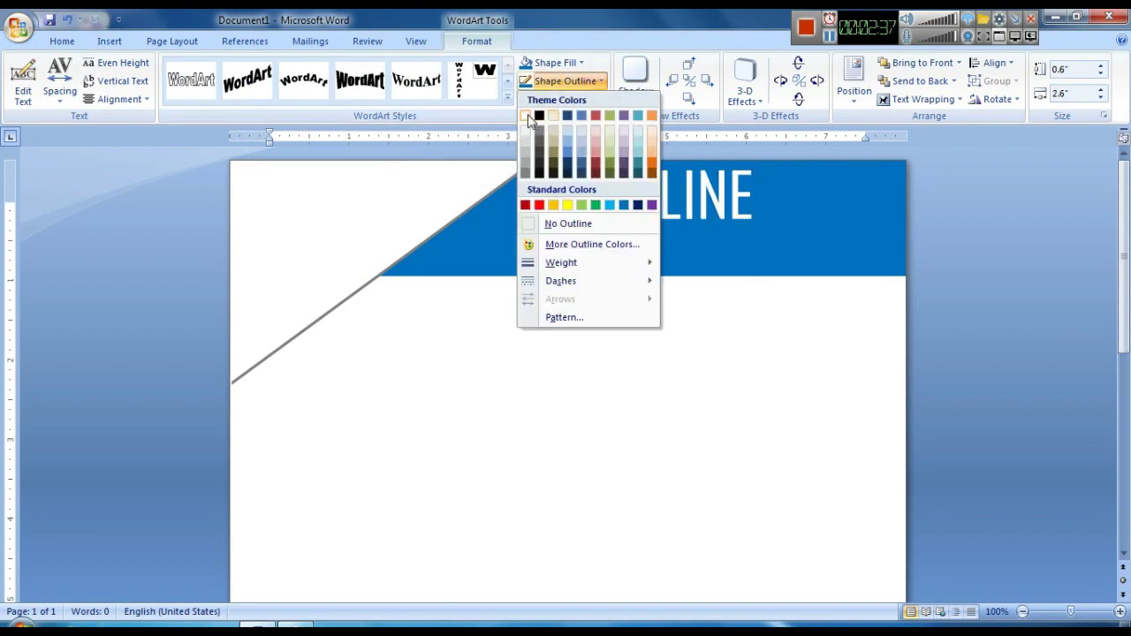
pyautogui.click(527, 117)
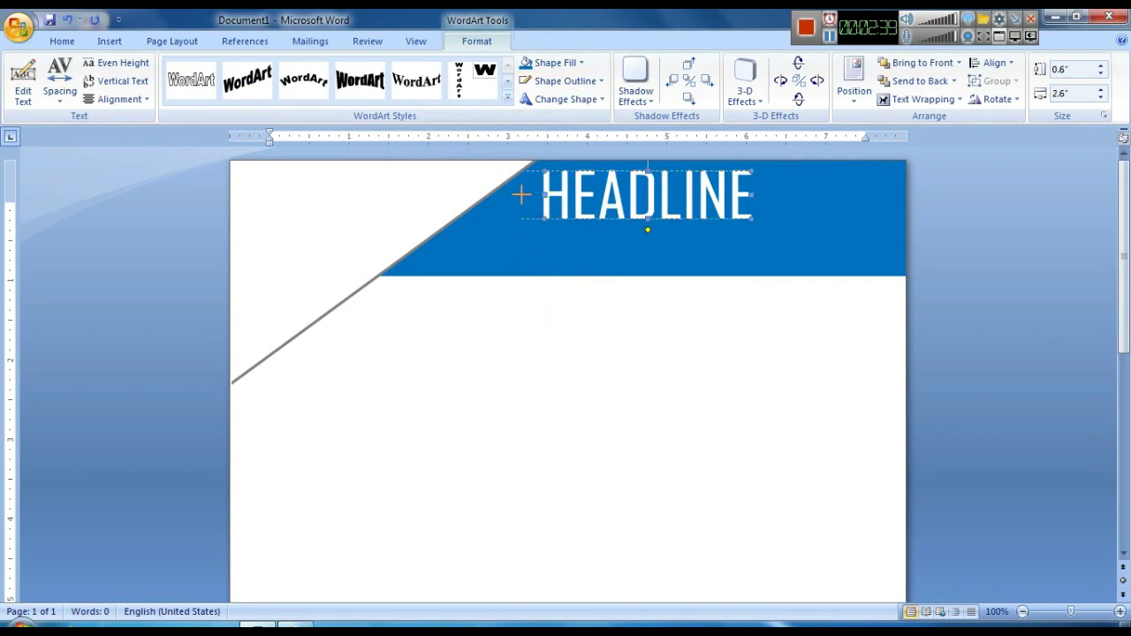
pyautogui.moveTo(520, 195); pyautogui.dragTo(519, 195)
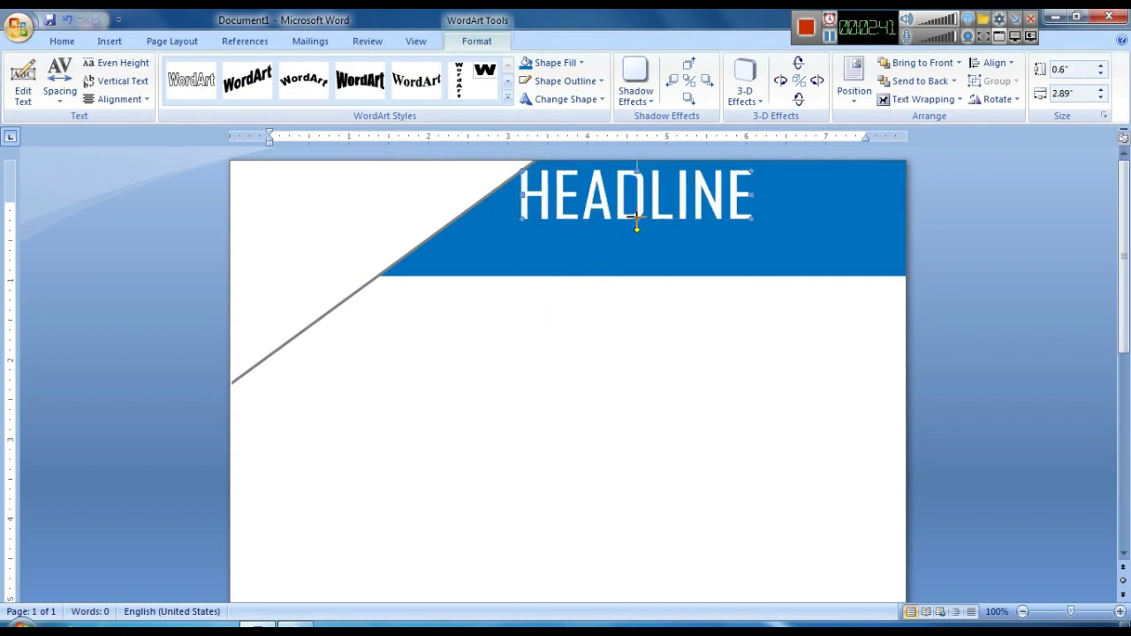
pyautogui.moveTo(635, 219); pyautogui.dragTo(635, 212)
pyautogui.hotkey('ctrl', 'Right')
pyautogui.hotkey('ctrl', 'Right')
pyautogui.hotkey('ctrl', 'Right')
pyautogui.hotkey('ctrl', 'Right')
pyautogui.hotkey('ctrl', 'Right')
pyautogui.hotkey('ctrl', 'Right')
pyautogui.hotkey('ctrl', 'Right')
pyautogui.hotkey('ctrl', 'Right')
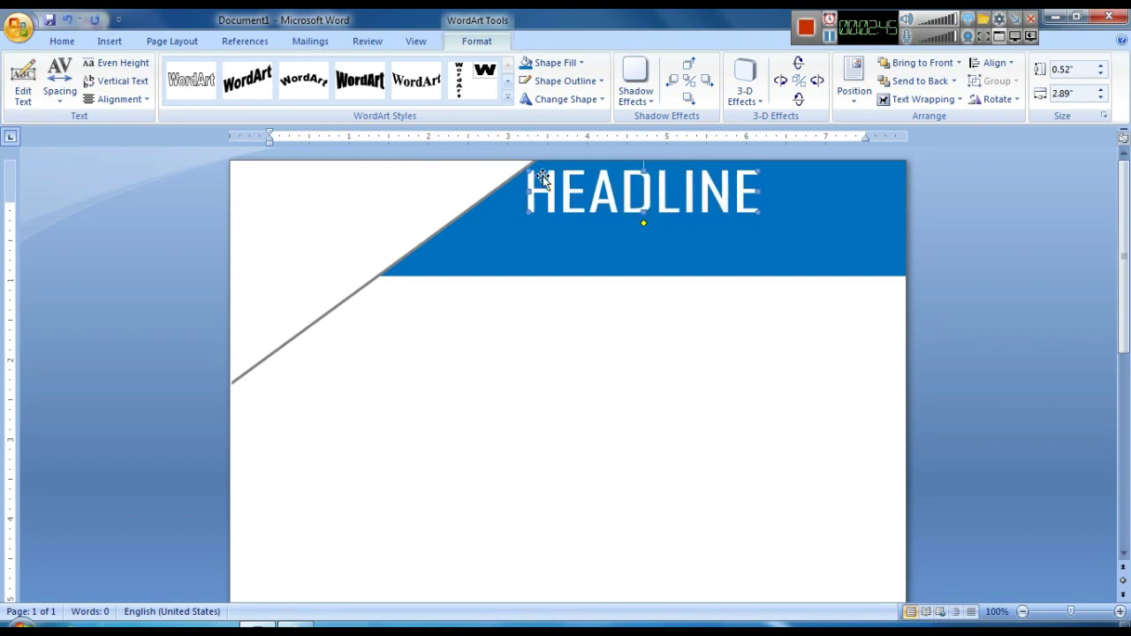
pyautogui.click(520, 374)
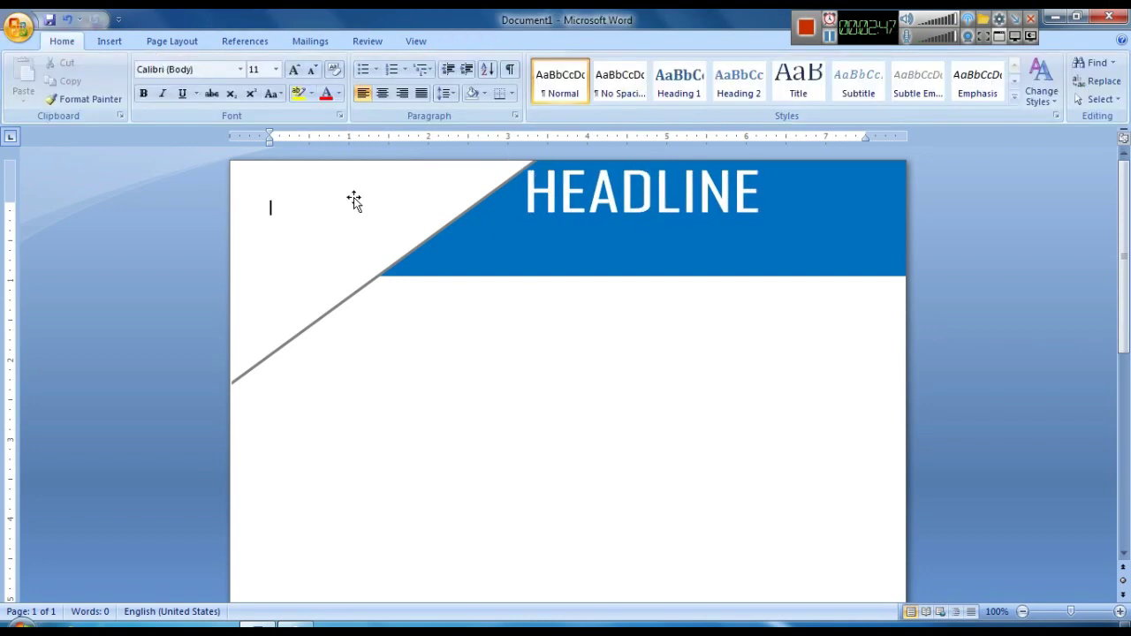
# - Start a second WordArt in the first plain style with the Agency FB font
pyautogui.click(109, 42)
pyautogui.click(736, 80)
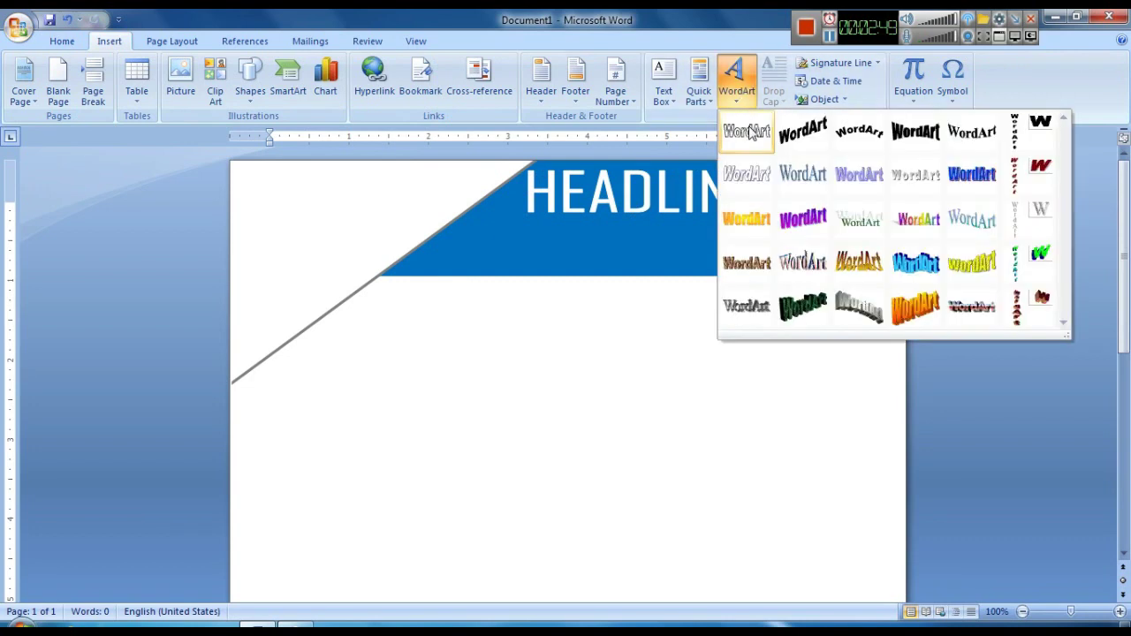
pyautogui.click(745, 128)
pyautogui.click(582, 185)
pyautogui.scroll(3, 575, 248)
pyautogui.scroll(5, 574, 248)
pyautogui.scroll(2, 575, 249)
pyautogui.scroll(3, 574, 248)
pyautogui.scroll(-1, 572, 246)
pyautogui.scroll(-2, 474, 245)
pyautogui.scroll(-1, 477, 245)
pyautogui.click(477, 235)
# - Enter BROCHURE DESIGN as the WordArt text at size 18
pyautogui.click(582, 246)
pyautogui.hotkey('ctrl', 'a')
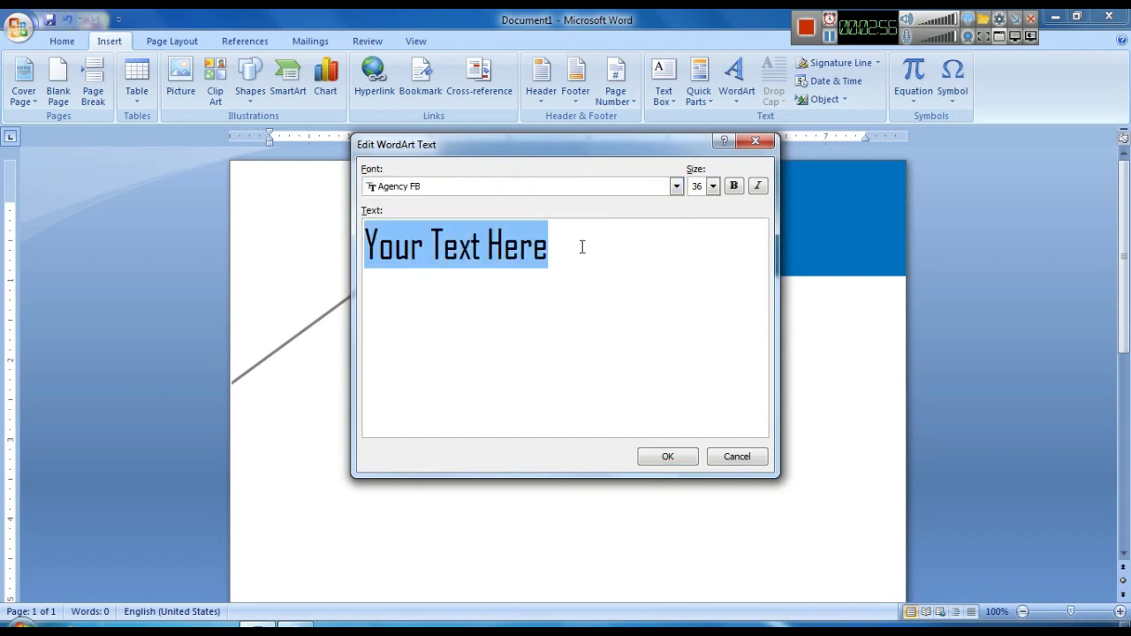
pyautogui.press('Delete')
pyautogui.write('b')
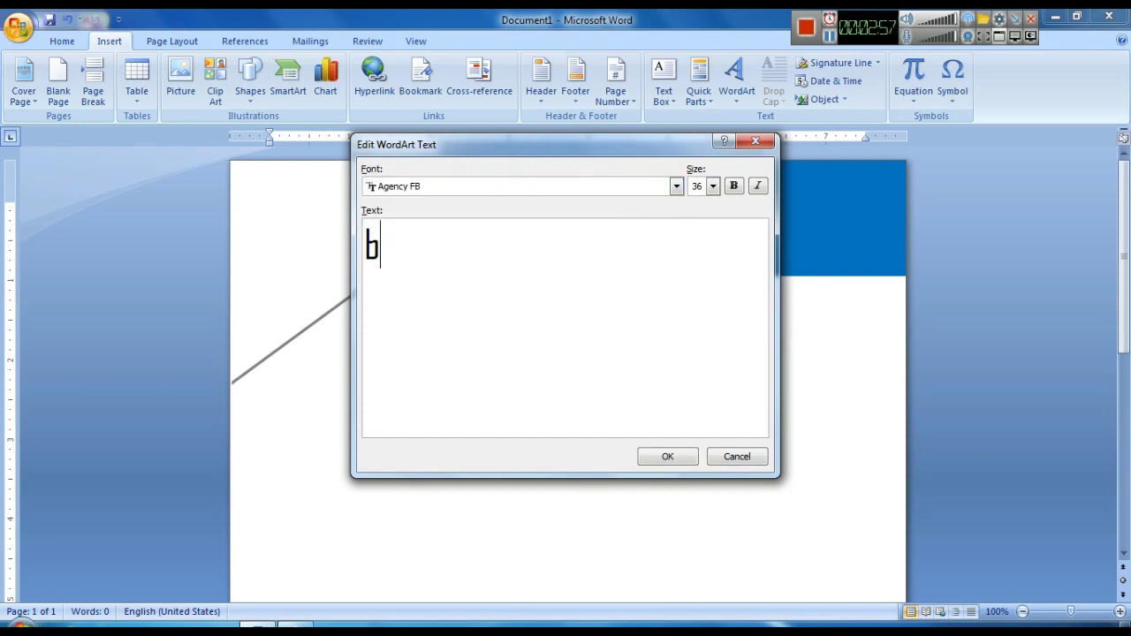
pyautogui.press('BackSpace')
pyautogui.write('BRO')
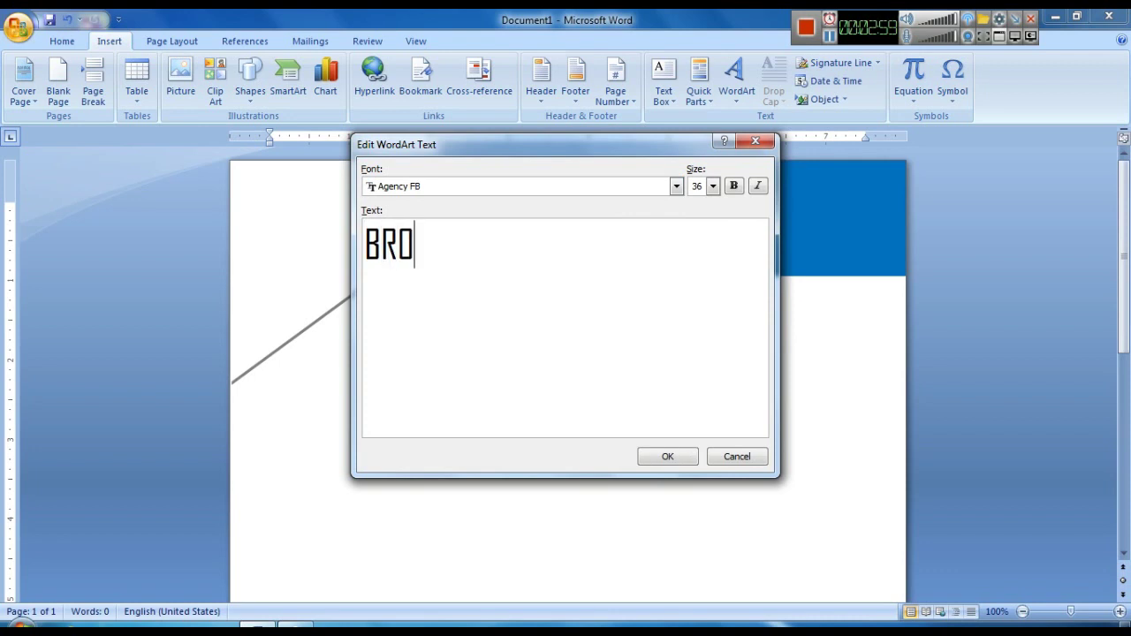
pyautogui.write('CH')
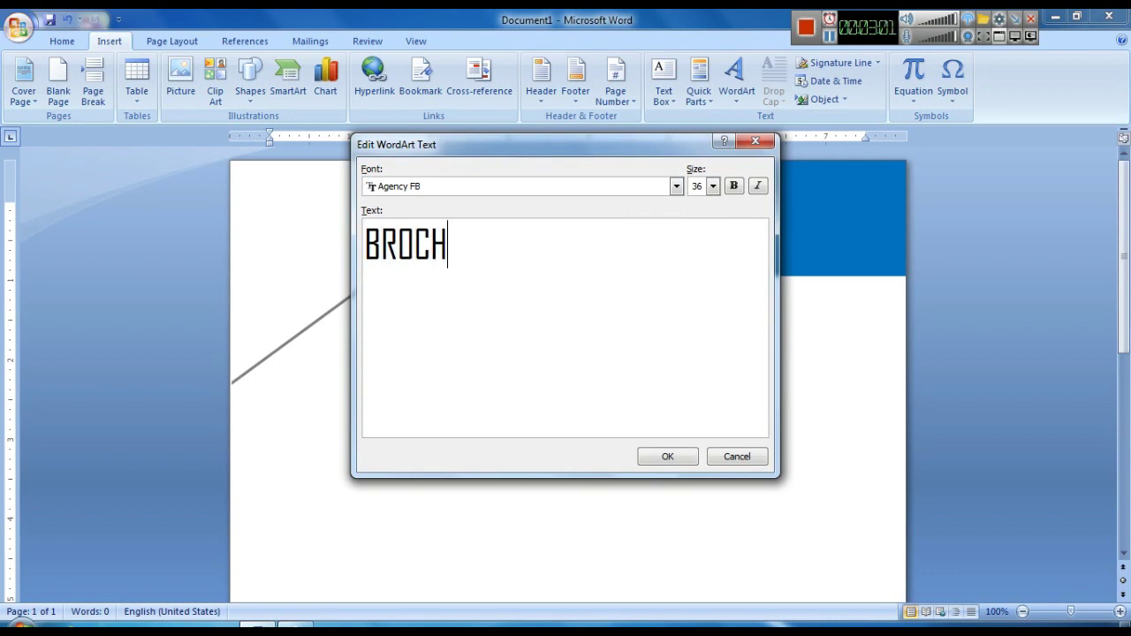
pyautogui.write('U')
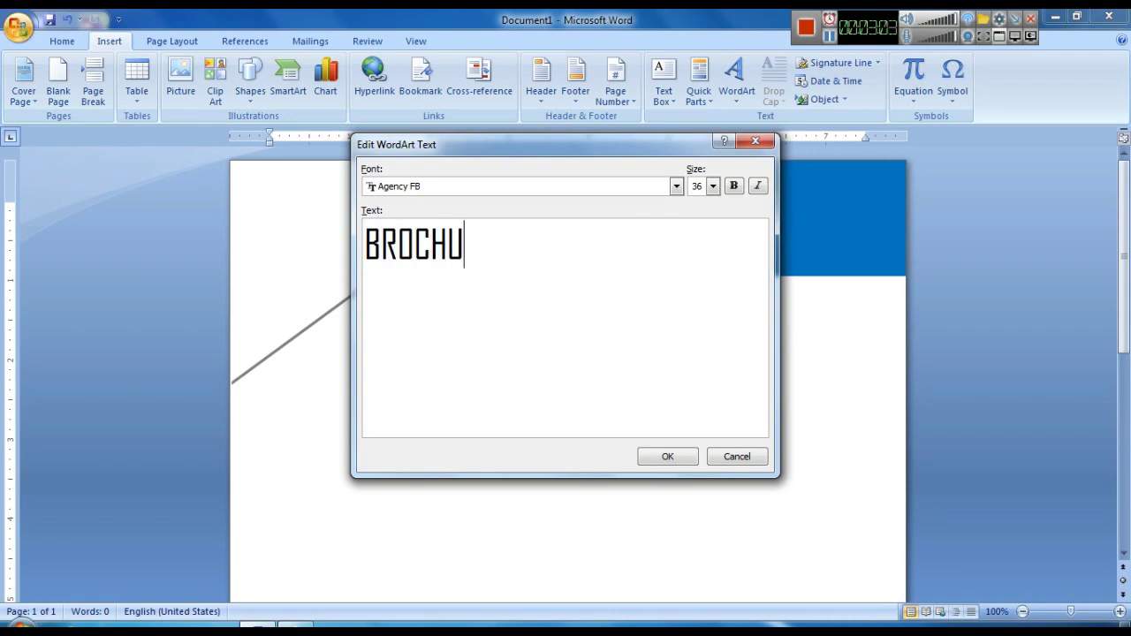
pyautogui.write('RE DE')
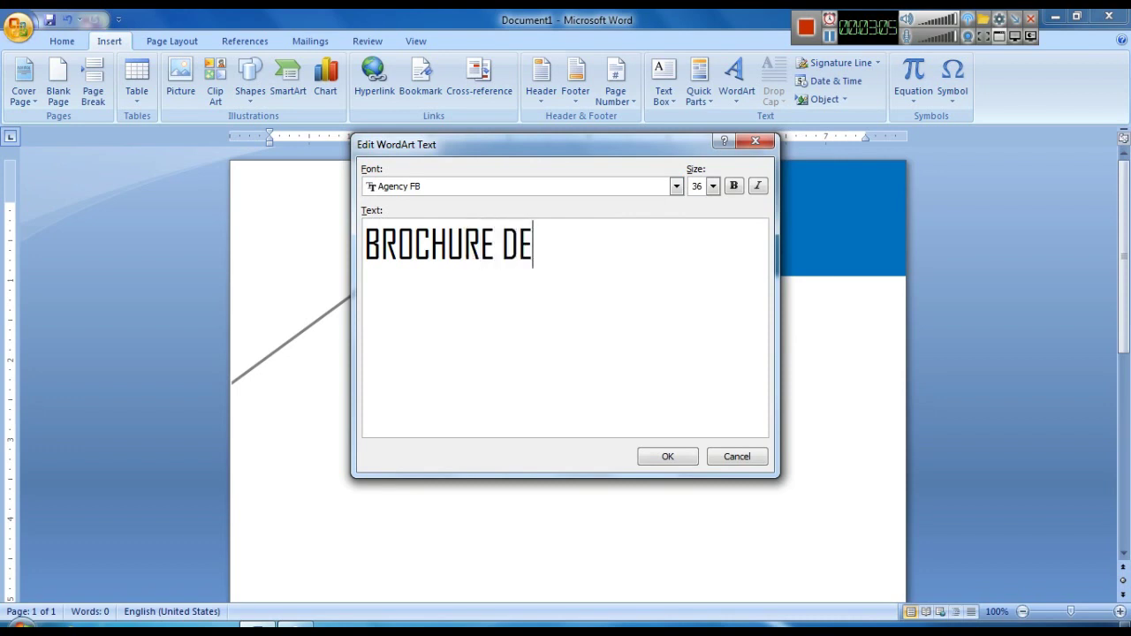
pyautogui.write('SIGN')
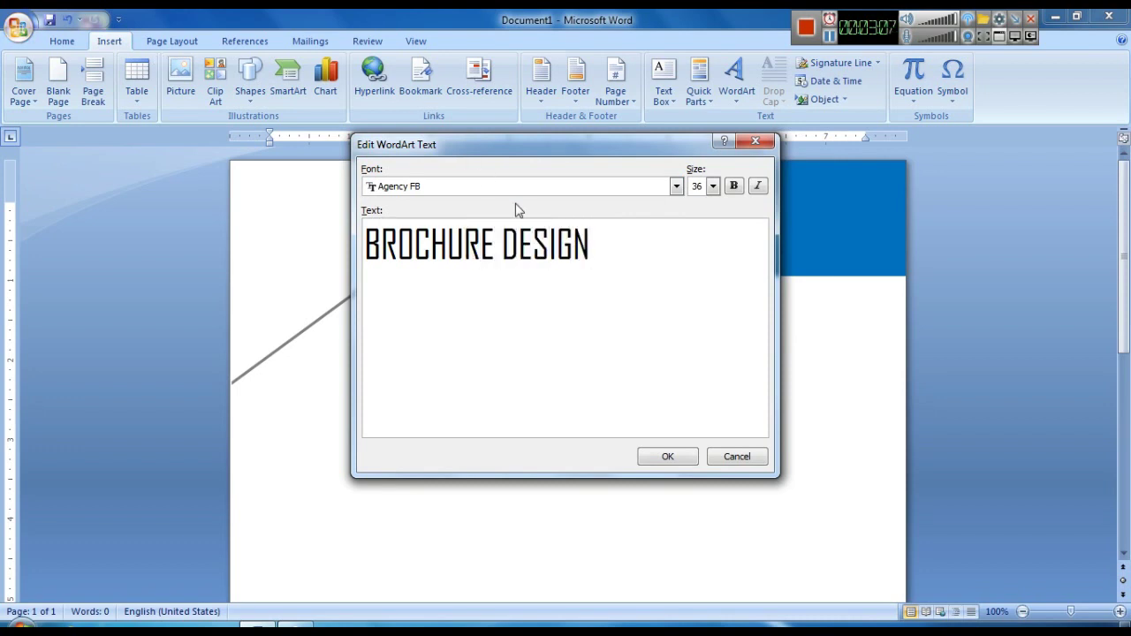
pyautogui.click(702, 204)
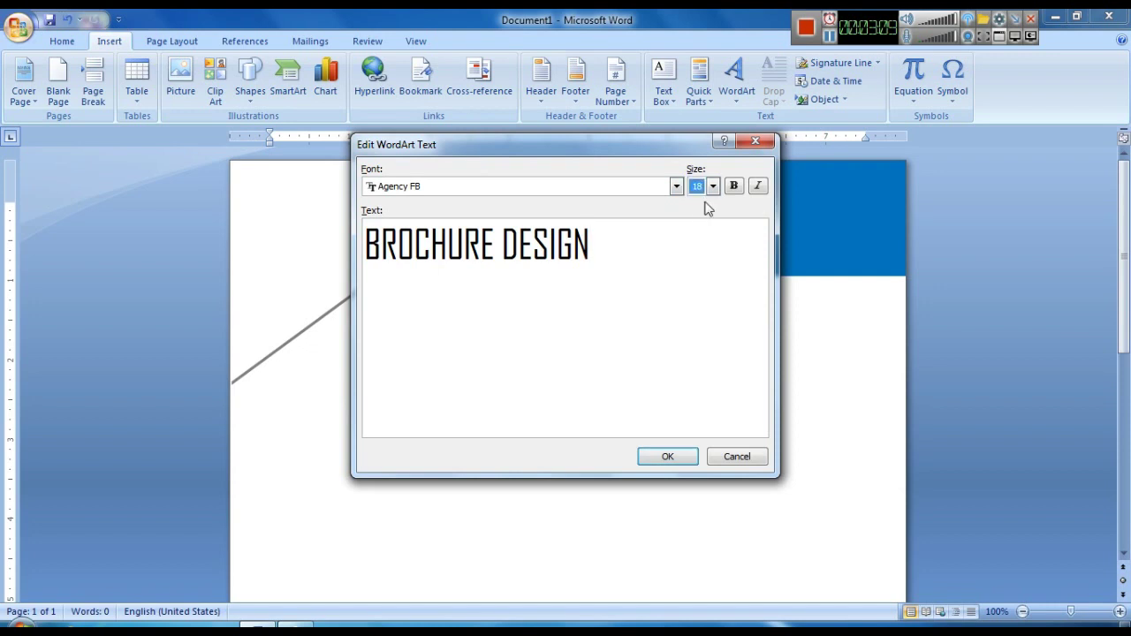
# - Insert BROCHURE DESIGN in front of text under HEADLINE, stretched to 4.15" wide
pyautogui.click(674, 453)
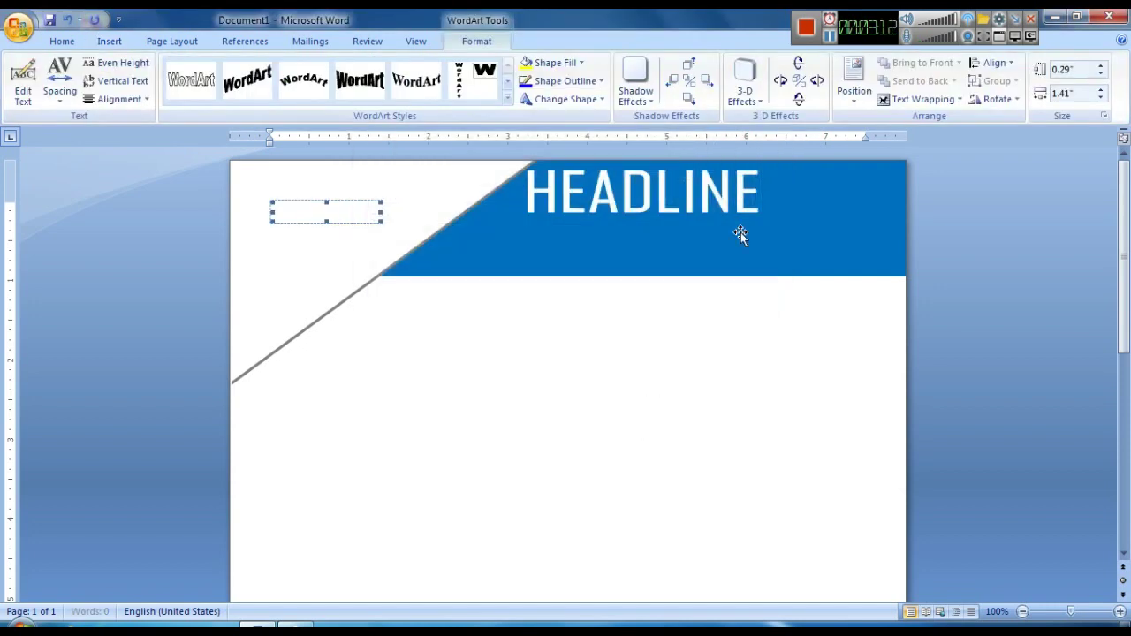
pyautogui.click(919, 99)
pyautogui.click(901, 189)
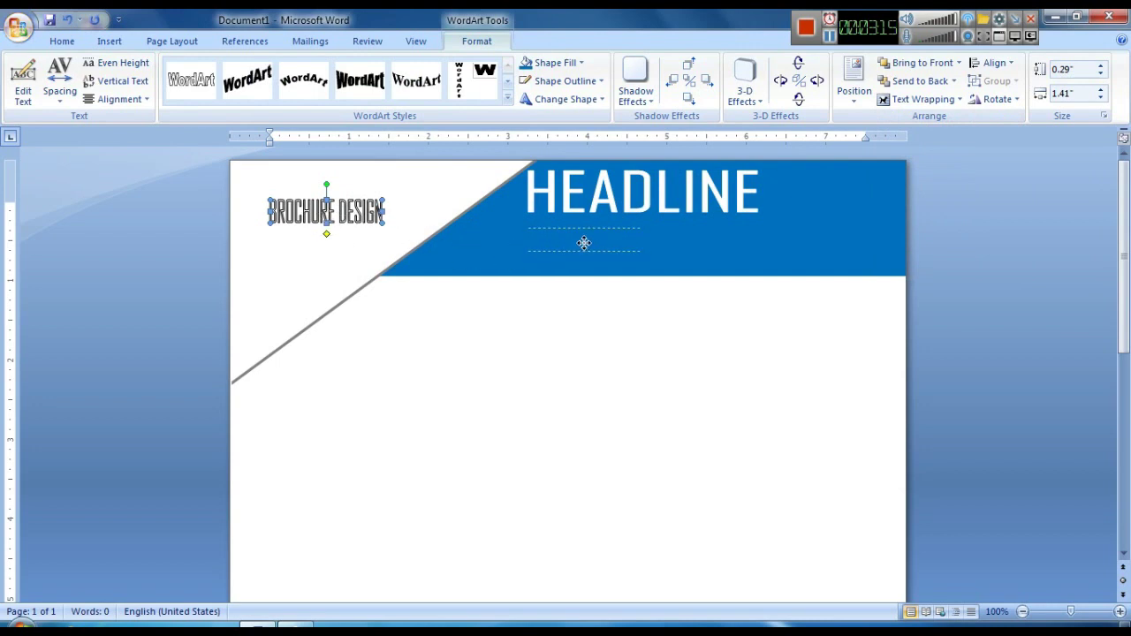
pyautogui.moveTo(538, 261); pyautogui.dragTo(585, 249)
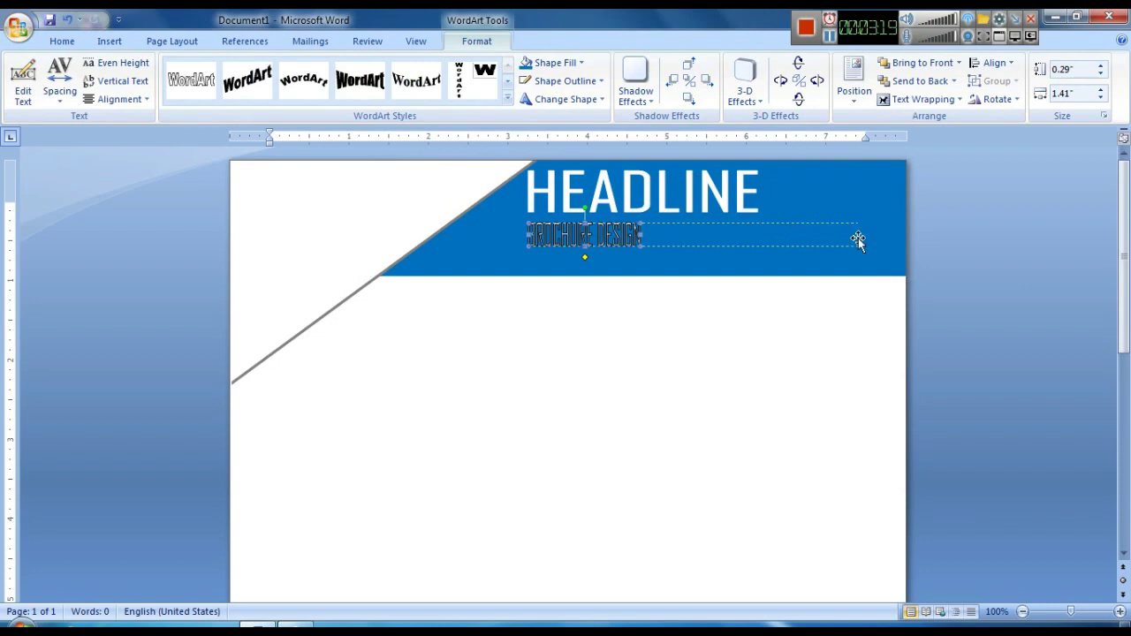
pyautogui.moveTo(858, 238); pyautogui.dragTo(858, 238)
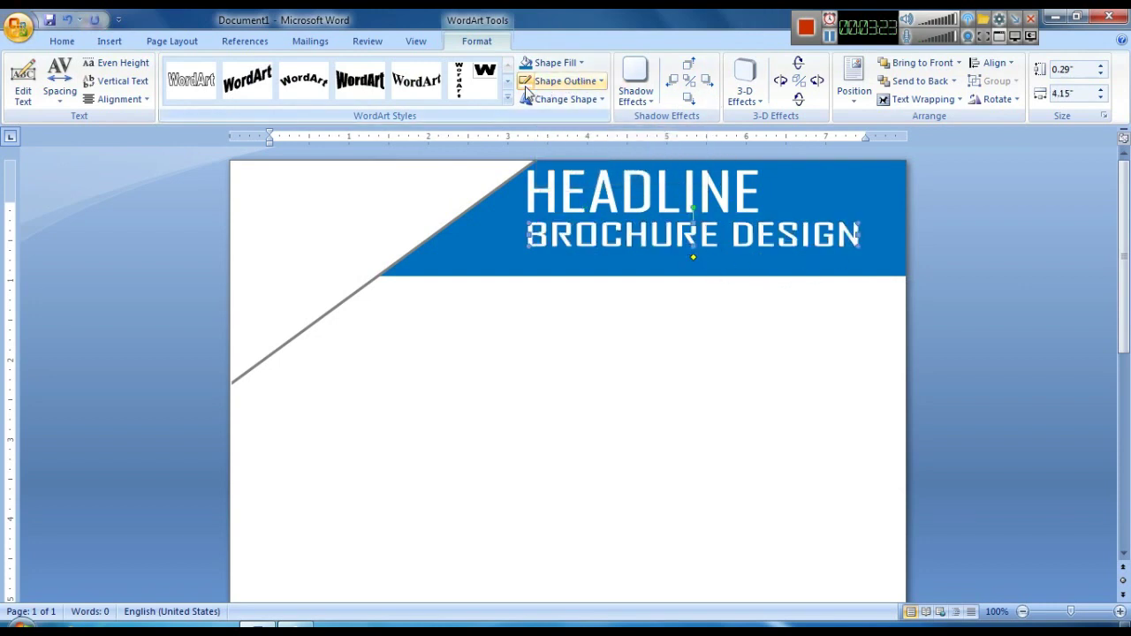
# - Remove the outline from the BROCHURE DESIGN WordArt
pyautogui.click(565, 80)
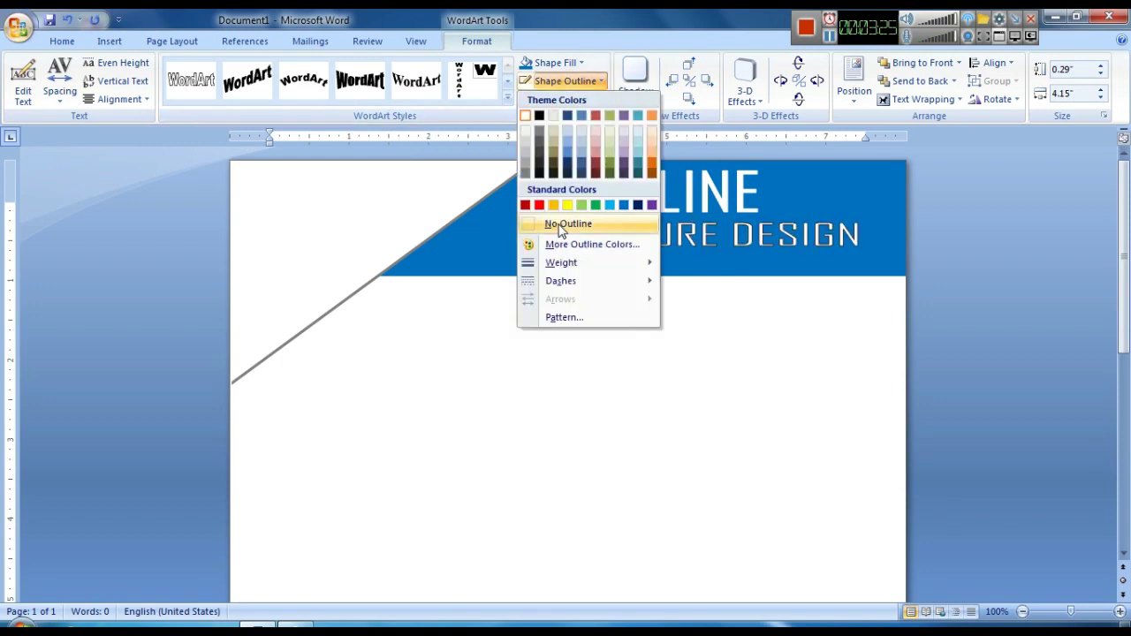
pyautogui.click(566, 225)
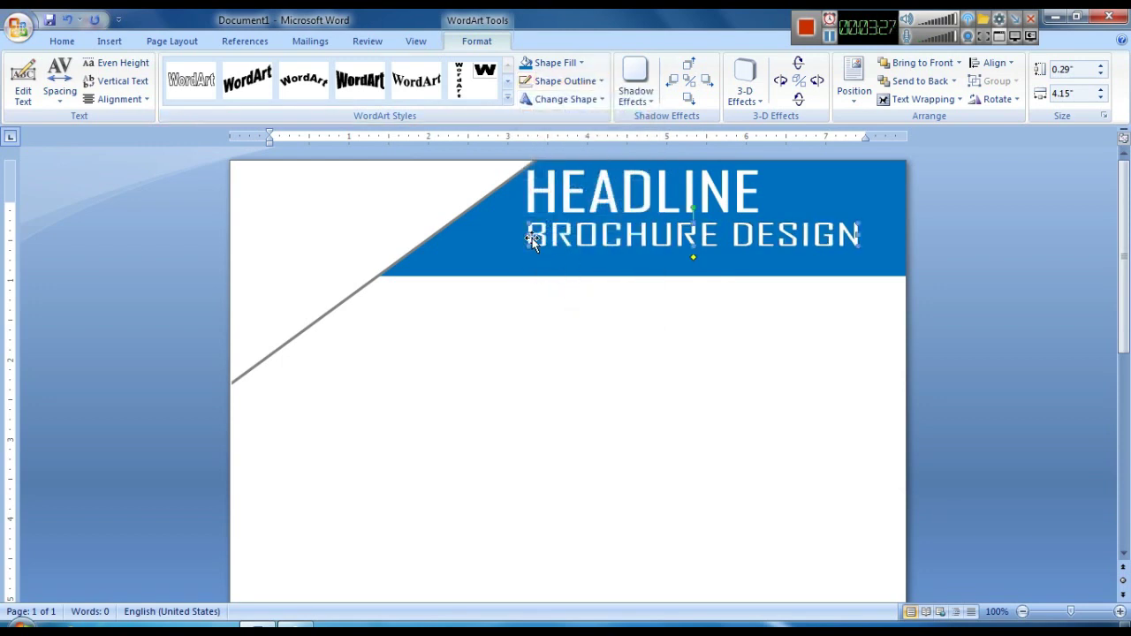
pyautogui.click(572, 339)
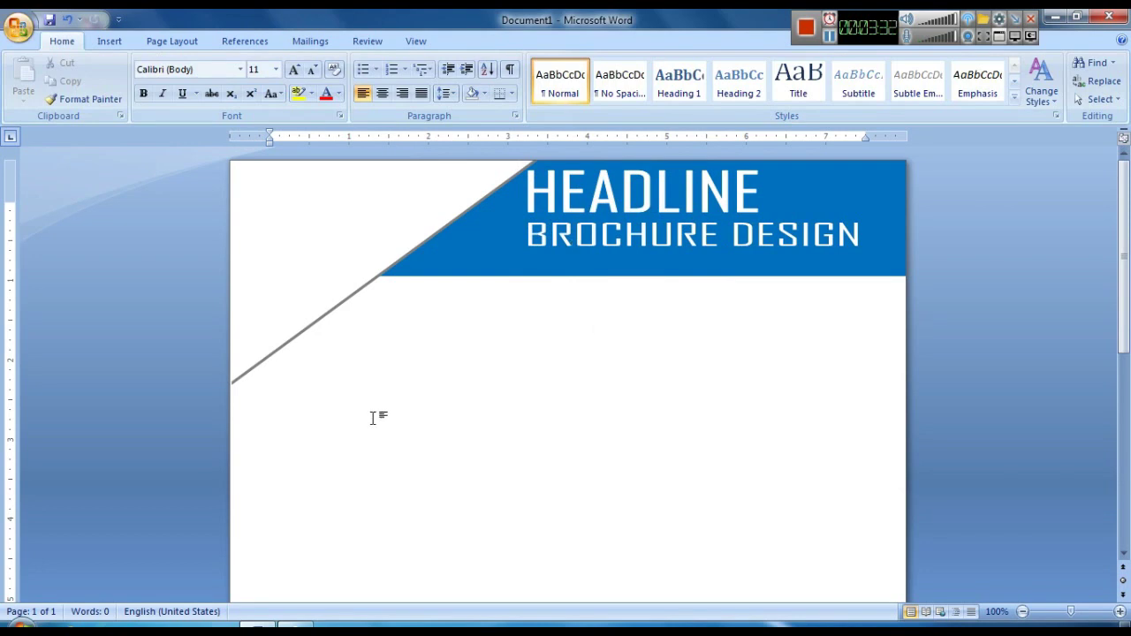
# - Zoom out to 50% so the whole page is visible
pyautogui.scroll(-6, 335, 406)
pyautogui.scroll(-4, 353, 441)
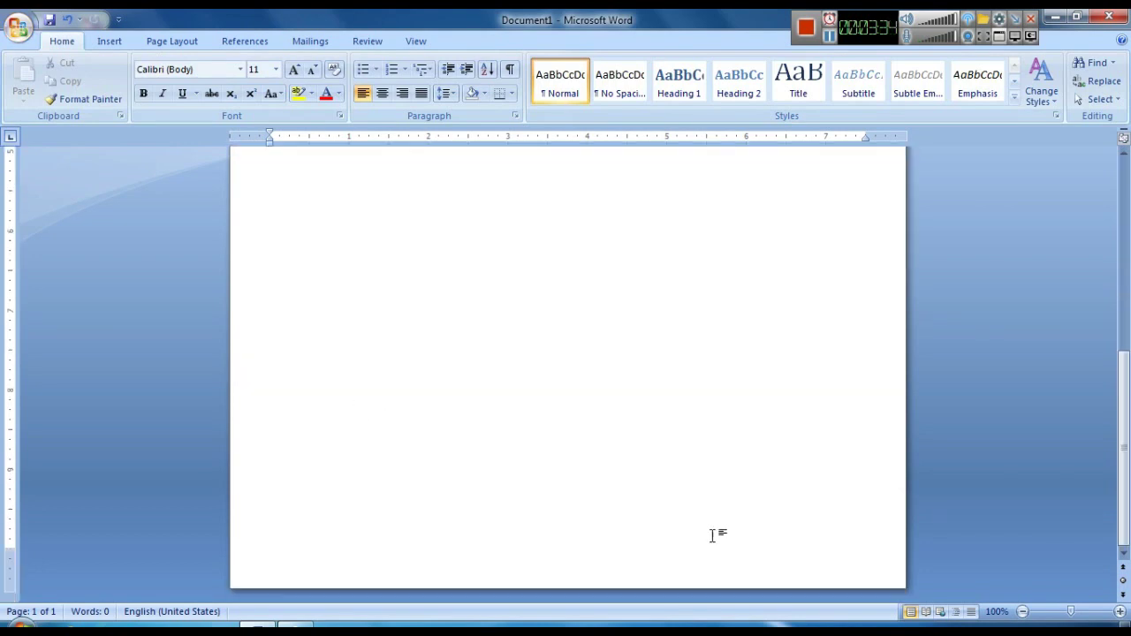
pyautogui.click(1022, 611)
pyautogui.click(1022, 612)
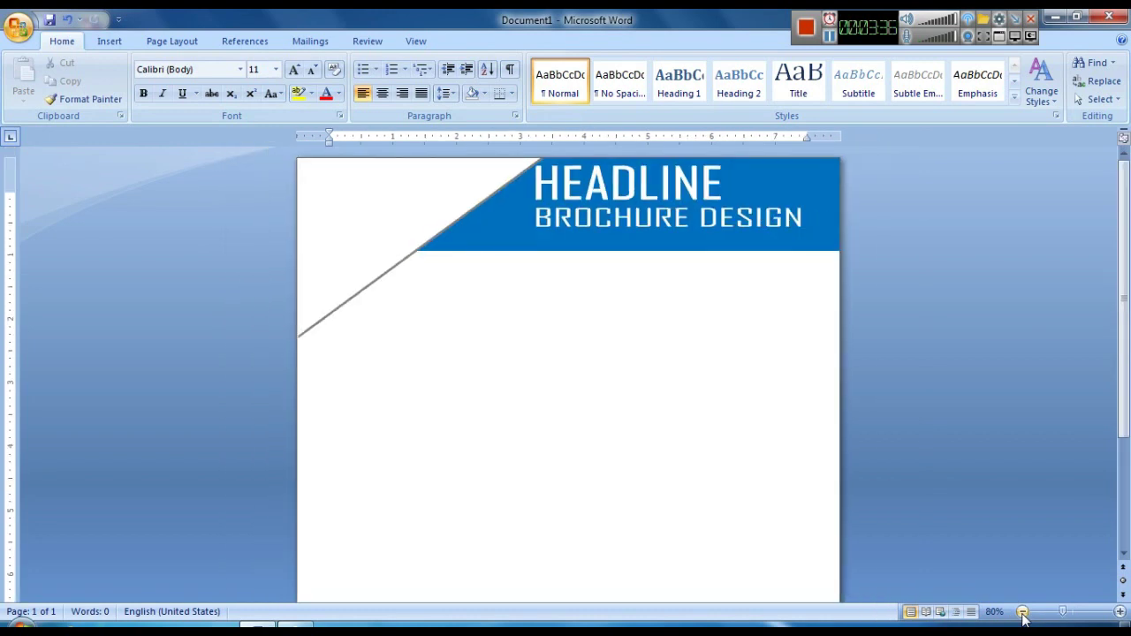
pyautogui.click(1022, 612)
pyautogui.click(1022, 611)
pyautogui.click(1022, 611)
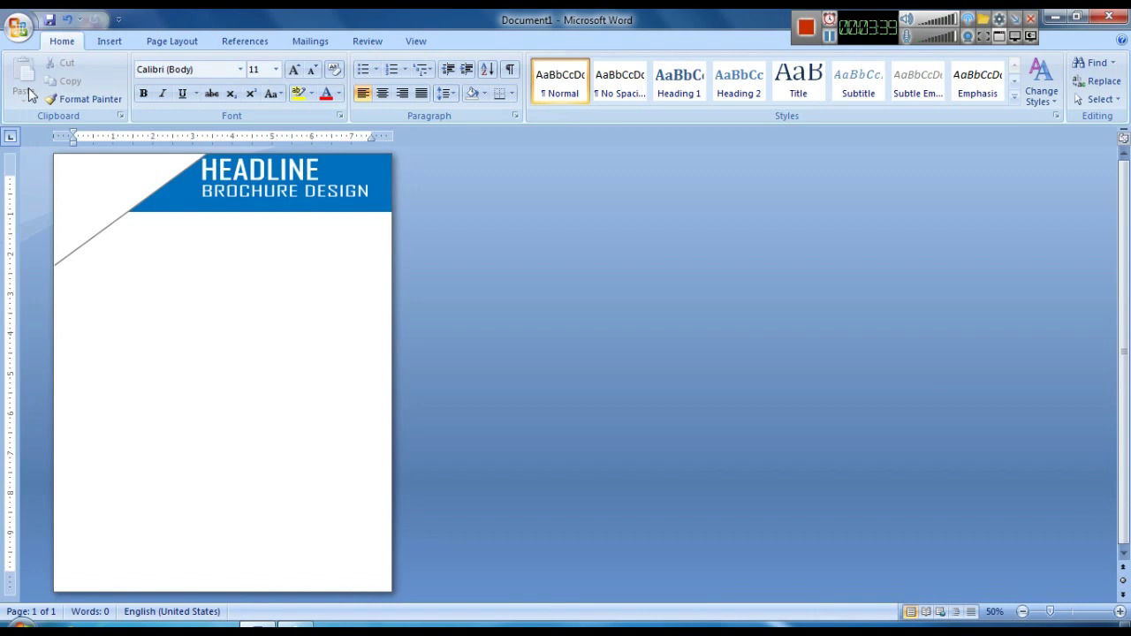
# - Draw a triangle across the page's bottom-left corner
pyautogui.click(107, 41)
pyautogui.click(250, 78)
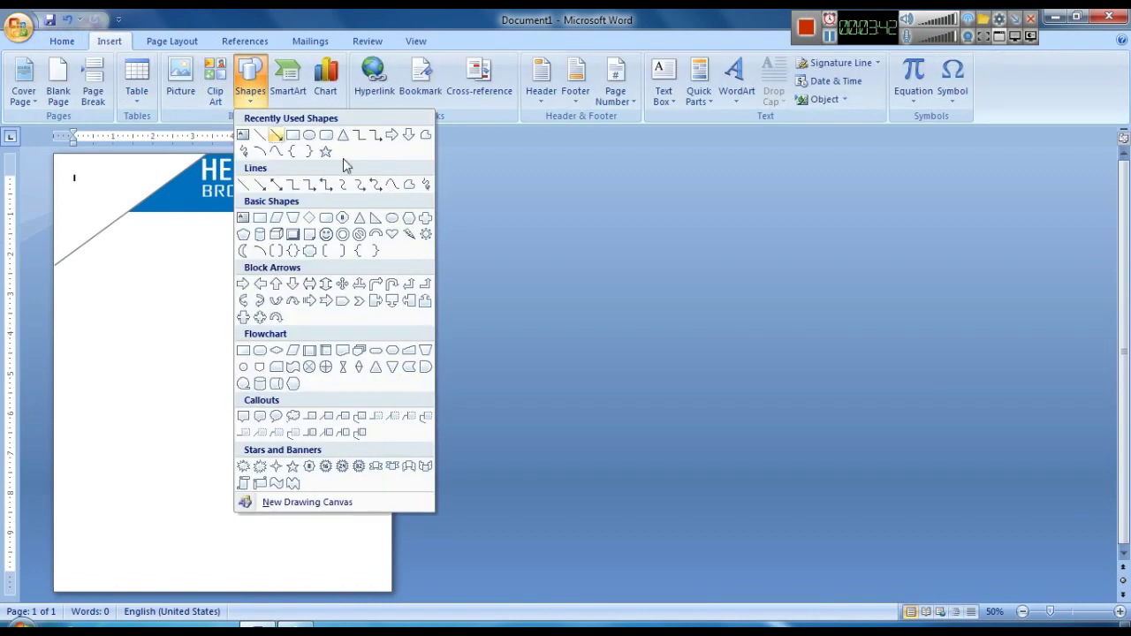
pyautogui.click(426, 137)
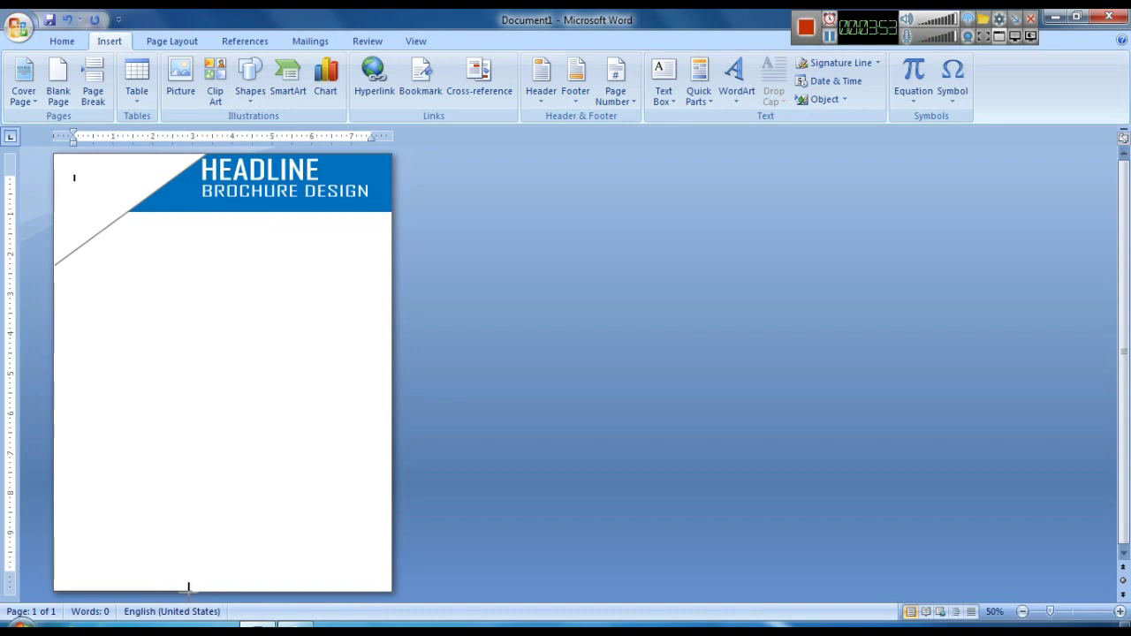
pyautogui.moveTo(186, 589)
pyautogui.mouseDown()
pyautogui.moveTo(139, 518)
pyautogui.moveTo(54, 432)
pyautogui.mouseUp()
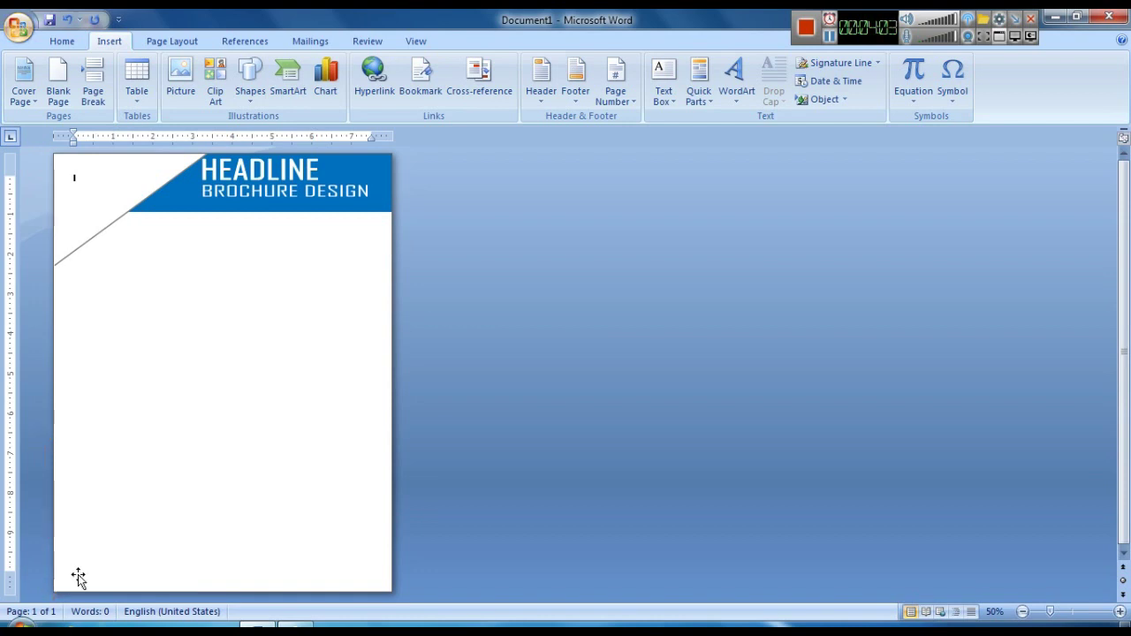
pyautogui.click(78, 576)
# - Give the corner triangle a Dark Blue fill and Dark Blue outline
pyautogui.click(534, 63)
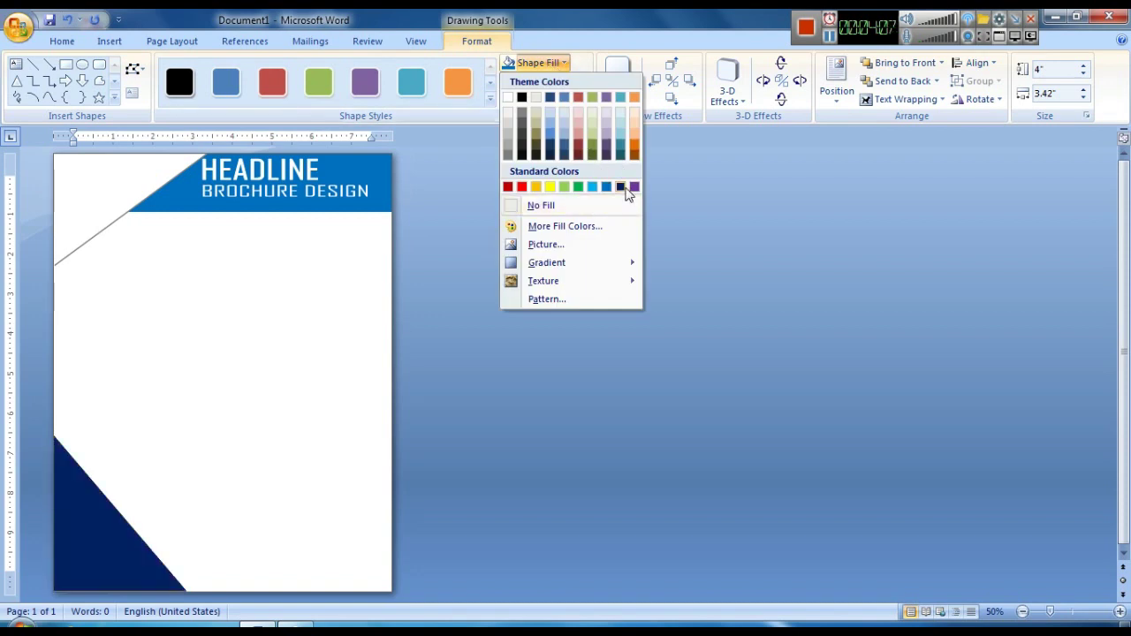
pyautogui.click(621, 186)
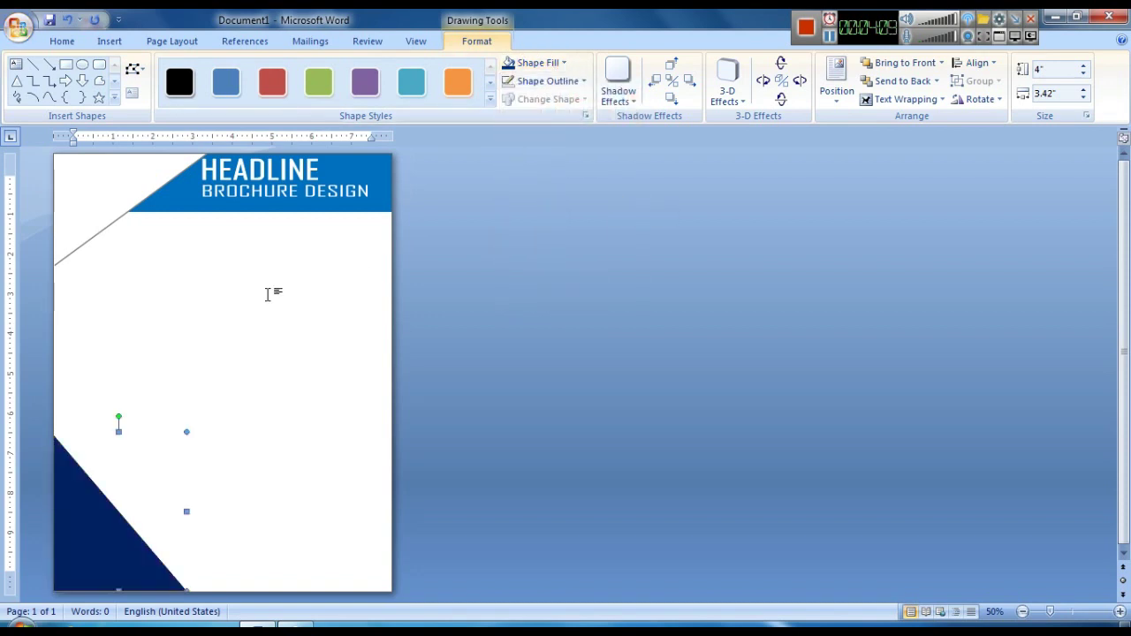
pyautogui.click(549, 81)
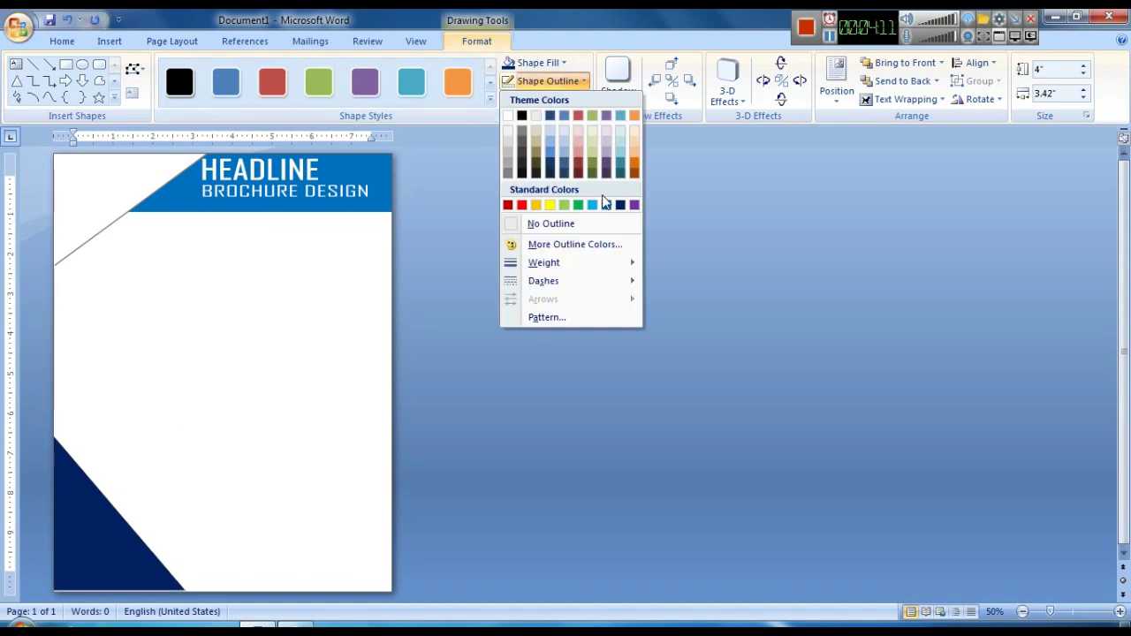
pyautogui.click(621, 205)
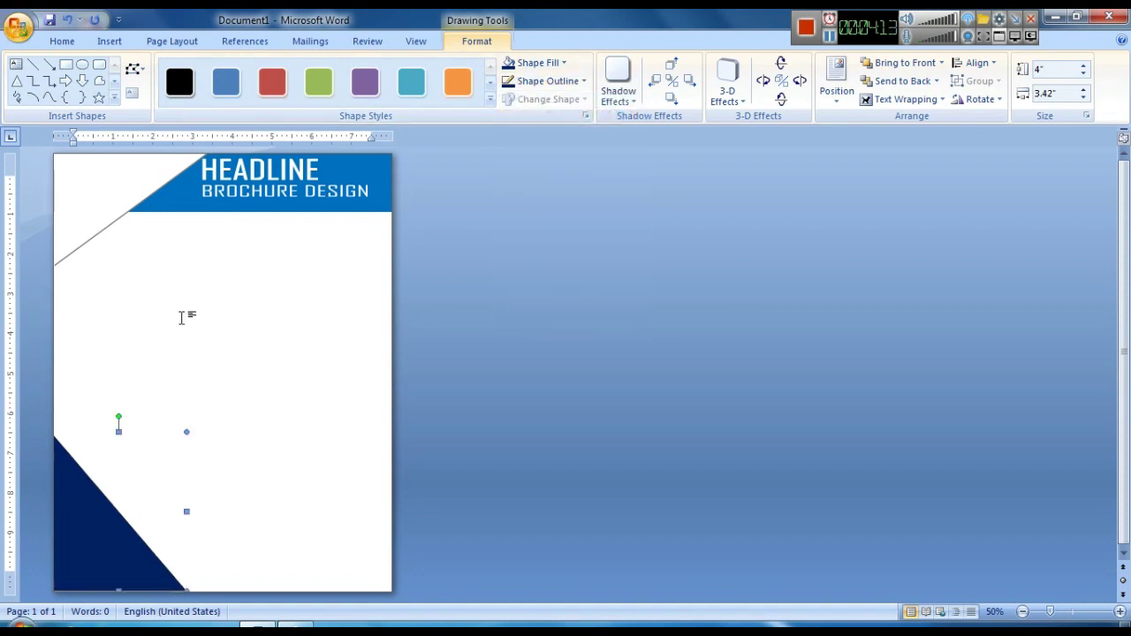
# - Draw a freeform line near the page bottom, then delete it
pyautogui.click(99, 81)
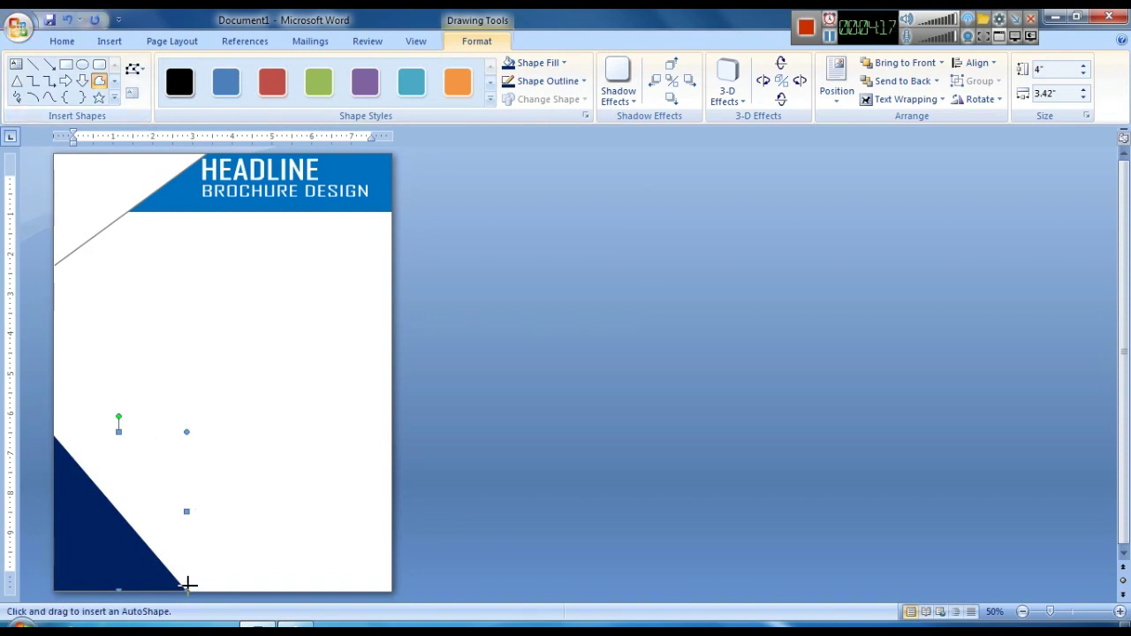
pyautogui.click(217, 579)
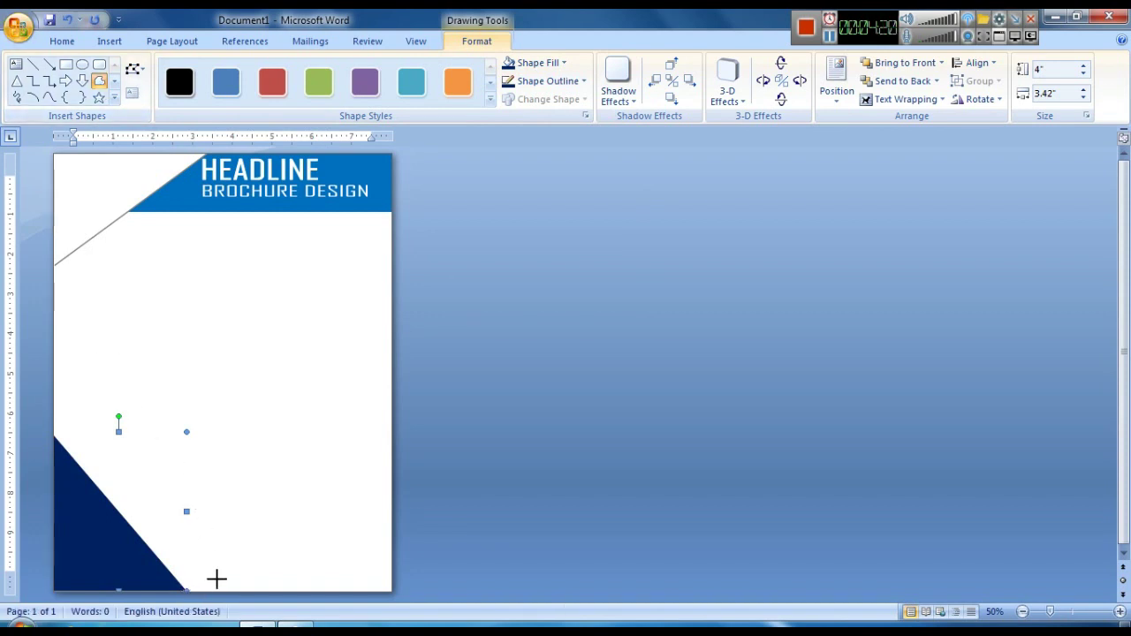
pyautogui.doubleClick(251, 522)
pyautogui.press('Delete')
# - Draw a freeform slanted band from the banner's diagonal down the left side to the page bottom
pyautogui.click(109, 42)
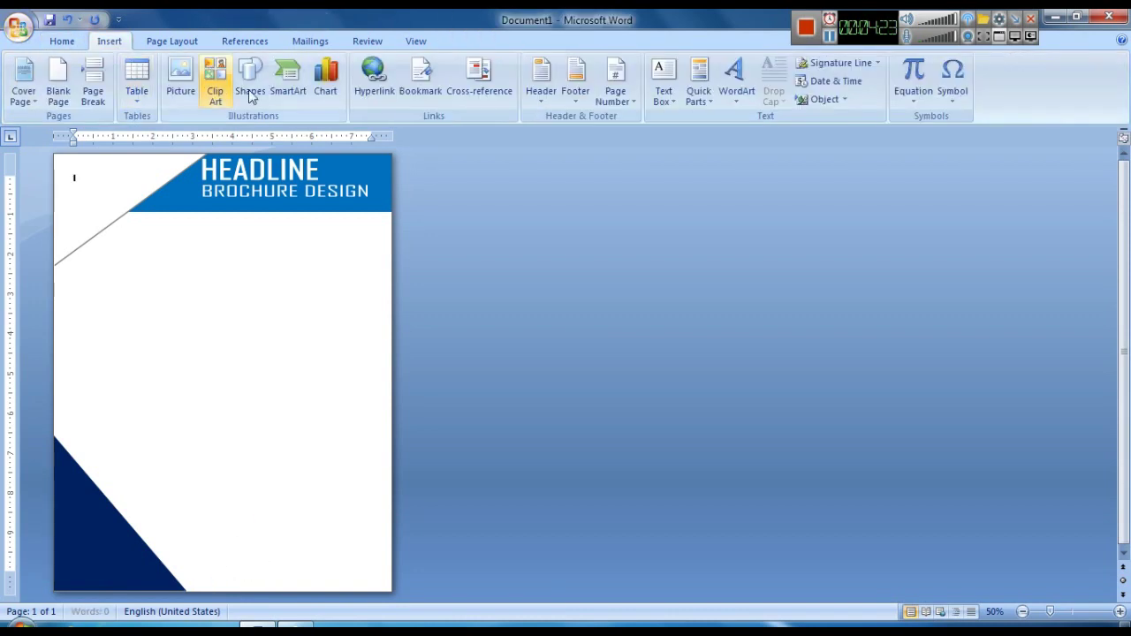
pyautogui.click(250, 79)
pyautogui.click(408, 219)
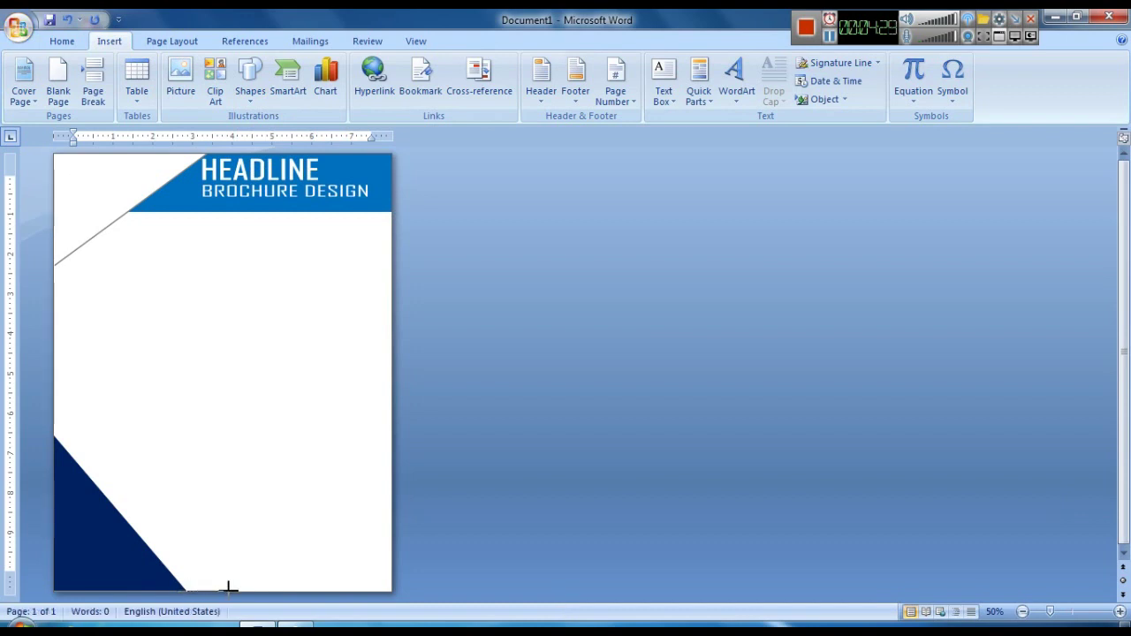
pyautogui.moveTo(228, 590); pyautogui.dragTo(75, 265)
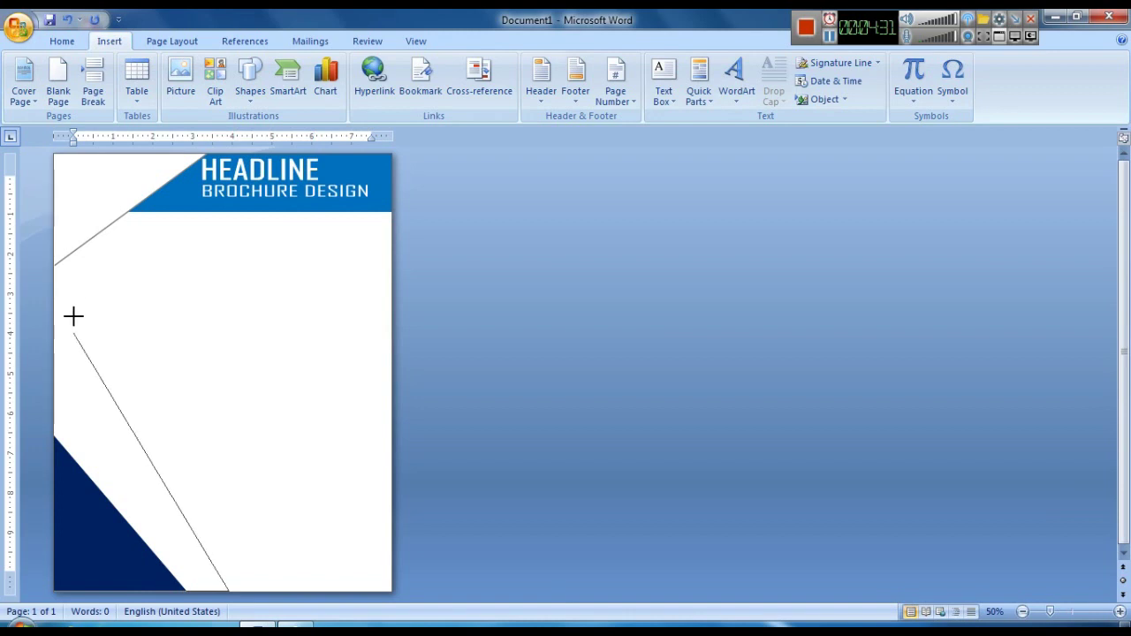
pyautogui.moveTo(75, 265); pyautogui.dragTo(91, 237)
pyautogui.click(92, 237)
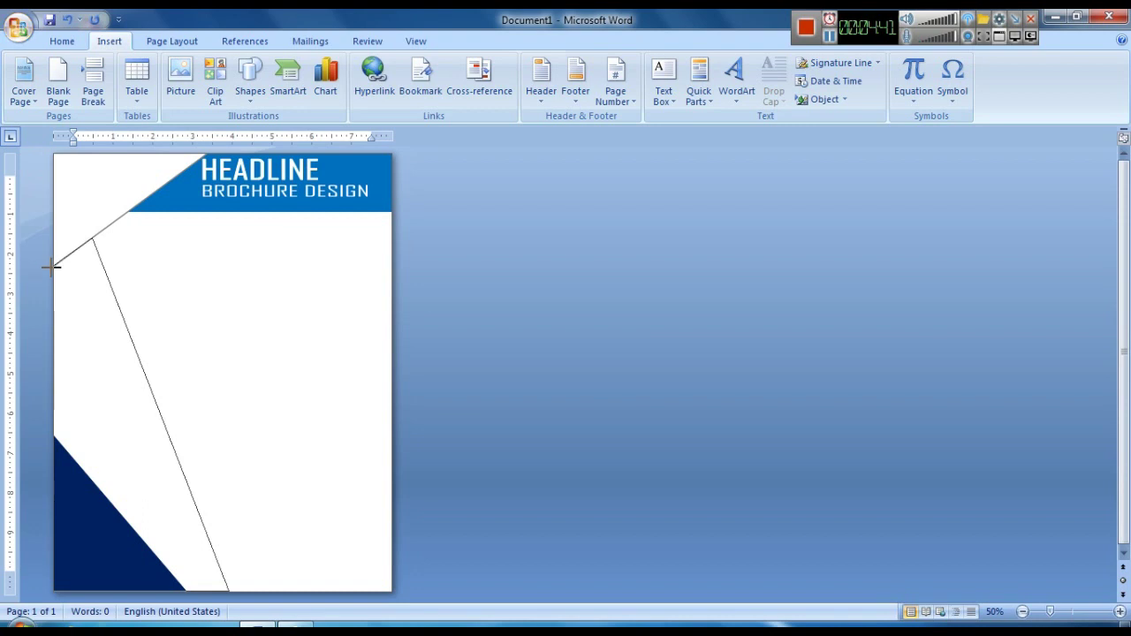
pyautogui.click(55, 437)
pyautogui.click(190, 587)
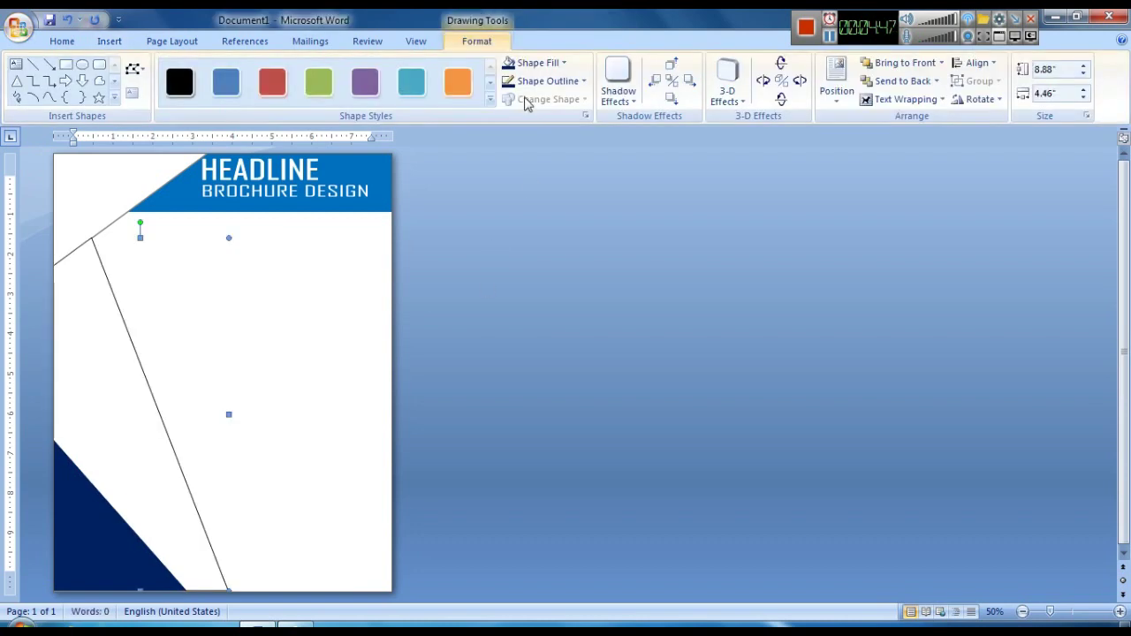
# - Give the slanted band a blue fill and a blue outline
pyautogui.click(539, 62)
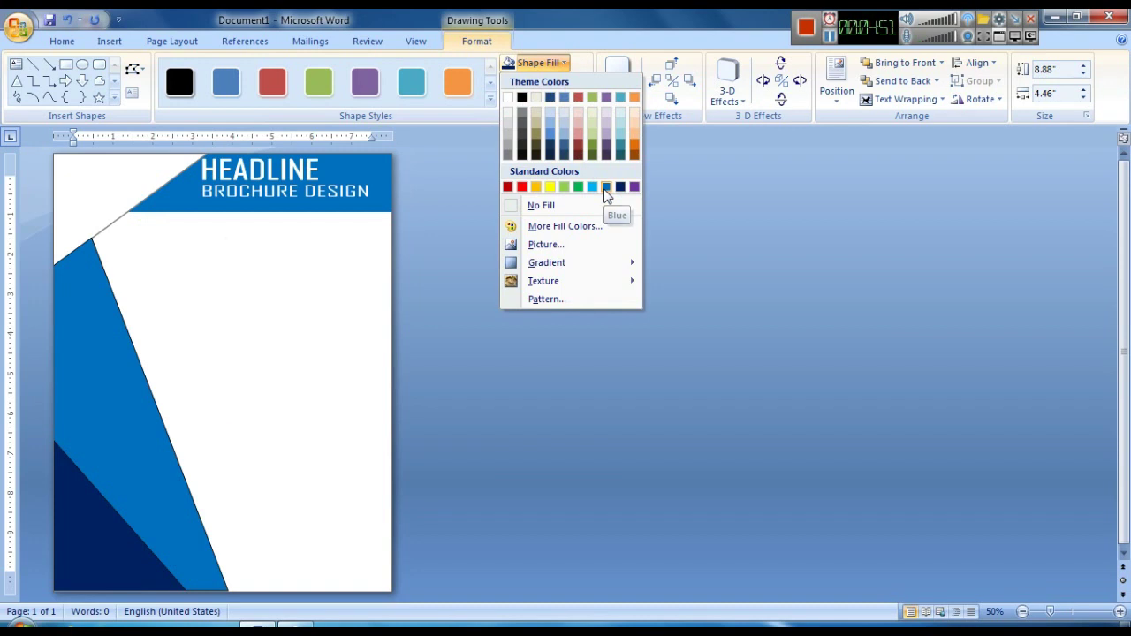
pyautogui.click(605, 190)
pyautogui.click(562, 81)
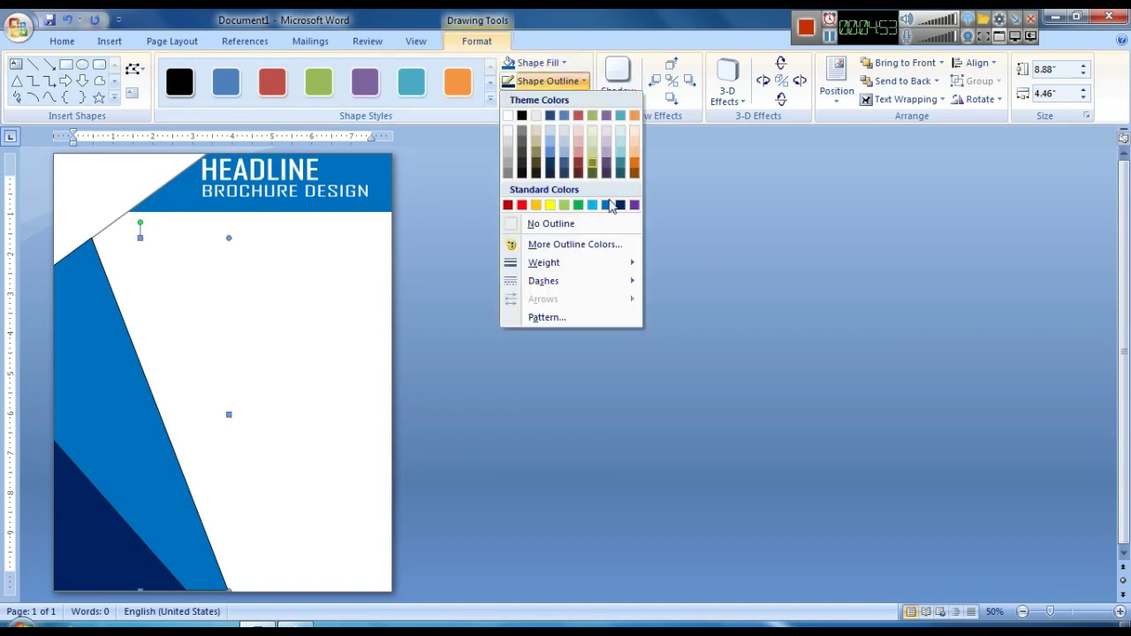
pyautogui.click(607, 206)
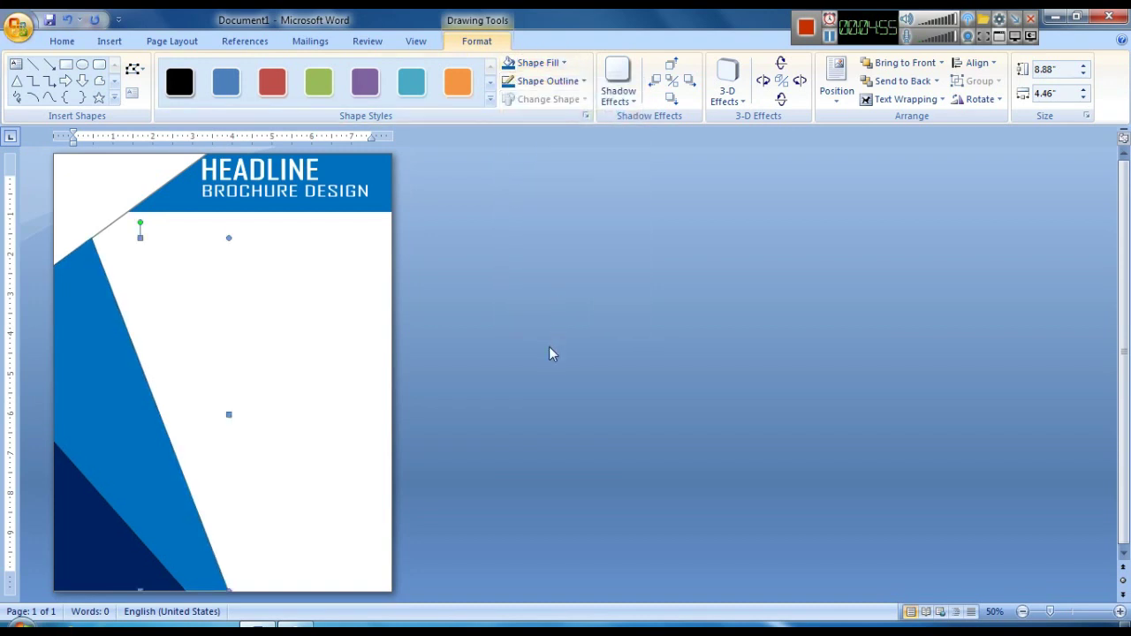
pyautogui.click(515, 413)
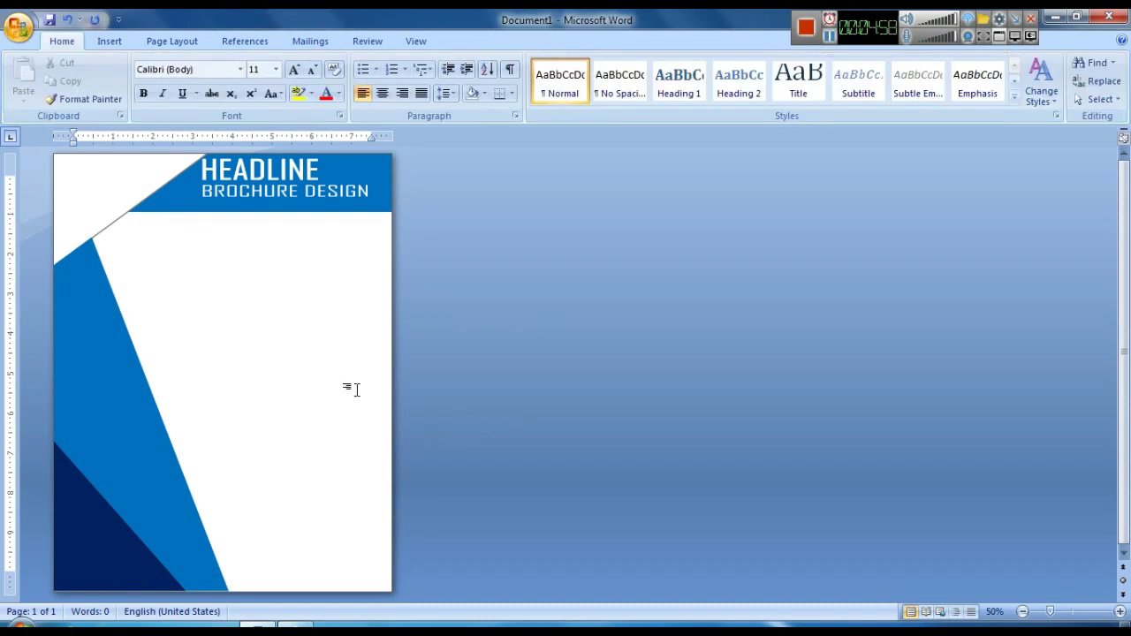
# - Draw a rectangle across the bottom right of the zoomed-in page
pyautogui.click(110, 41)
pyautogui.click(250, 82)
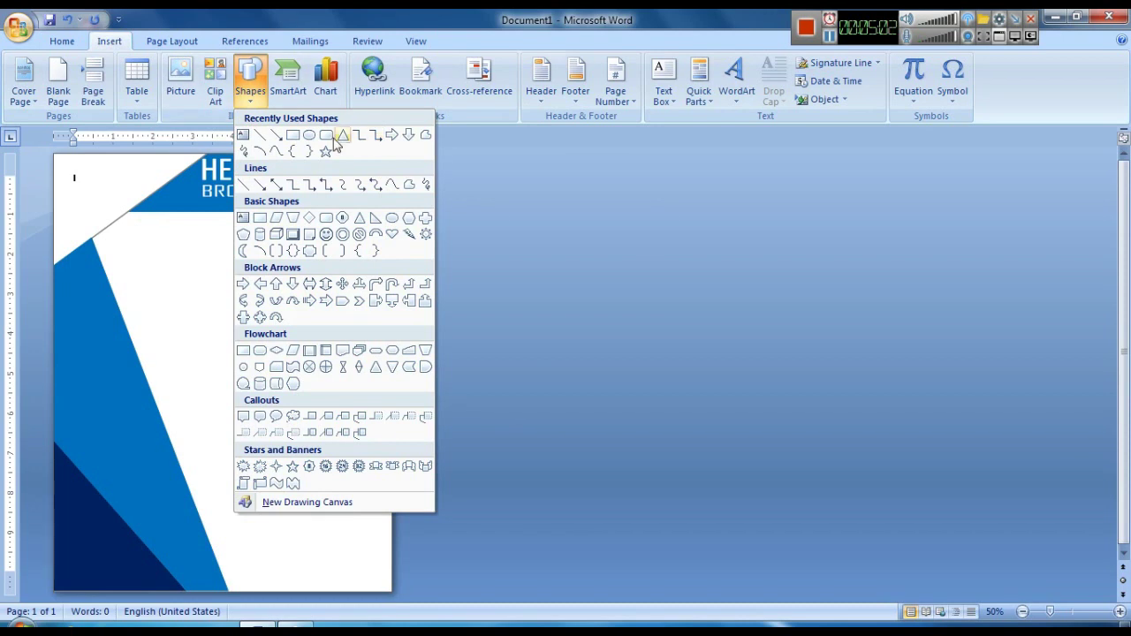
pyautogui.click(298, 137)
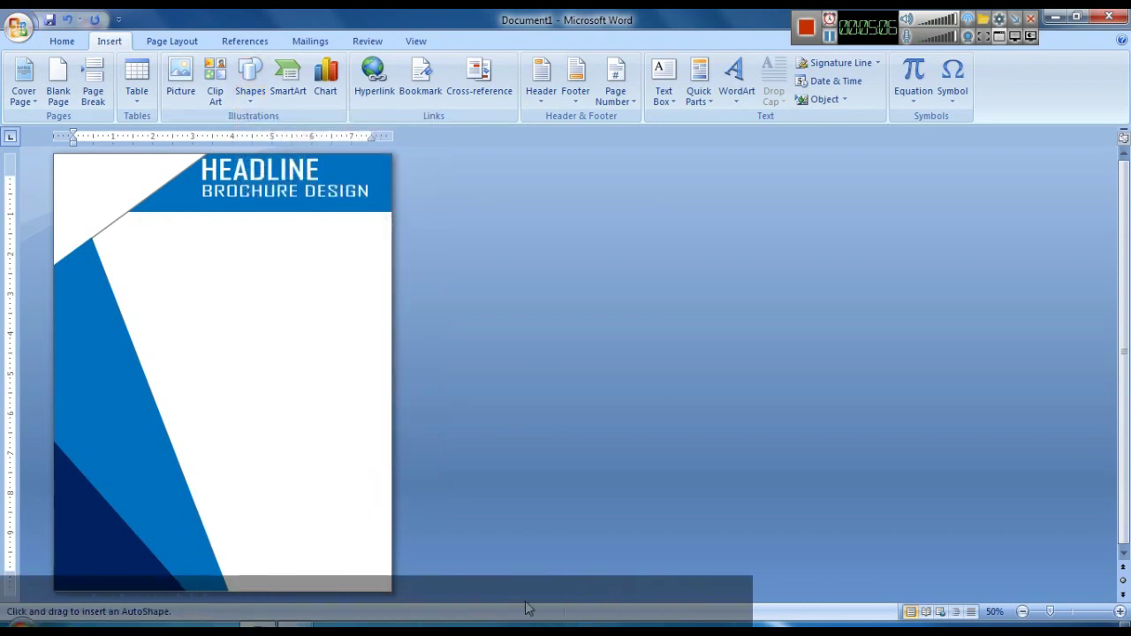
pyautogui.click(1105, 612)
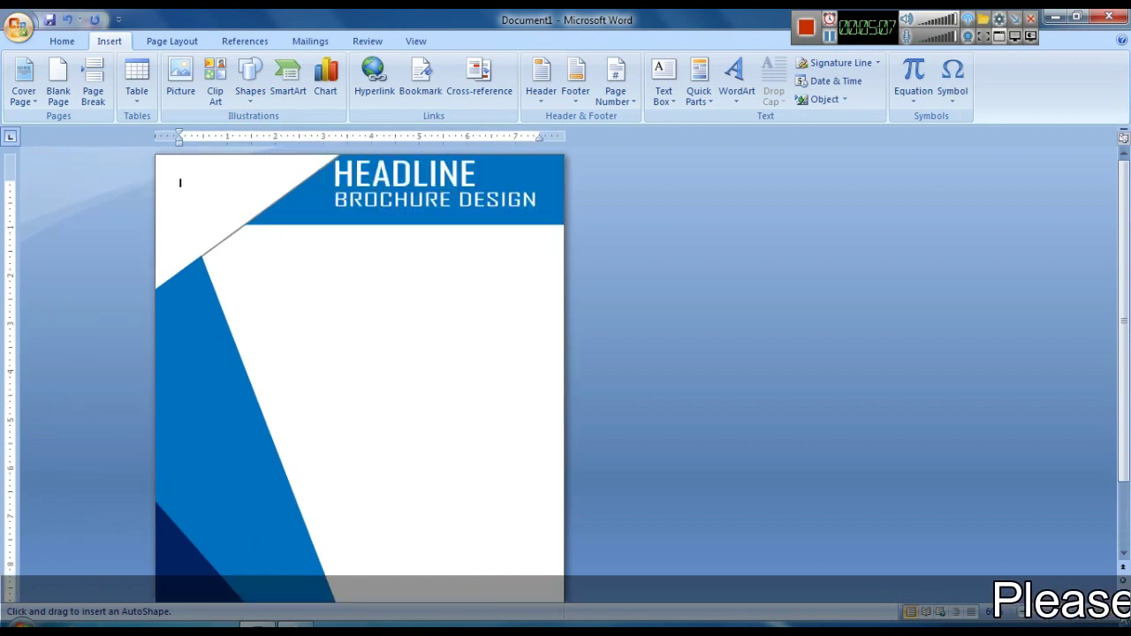
pyautogui.click(1105, 611)
pyautogui.click(1106, 611)
pyautogui.keyDown('ctrl'); pyautogui.scroll(1, 691, 439); pyautogui.keyUp('ctrl')
pyautogui.keyDown('ctrl'); pyautogui.scroll(1, 692, 439); pyautogui.keyUp('ctrl')
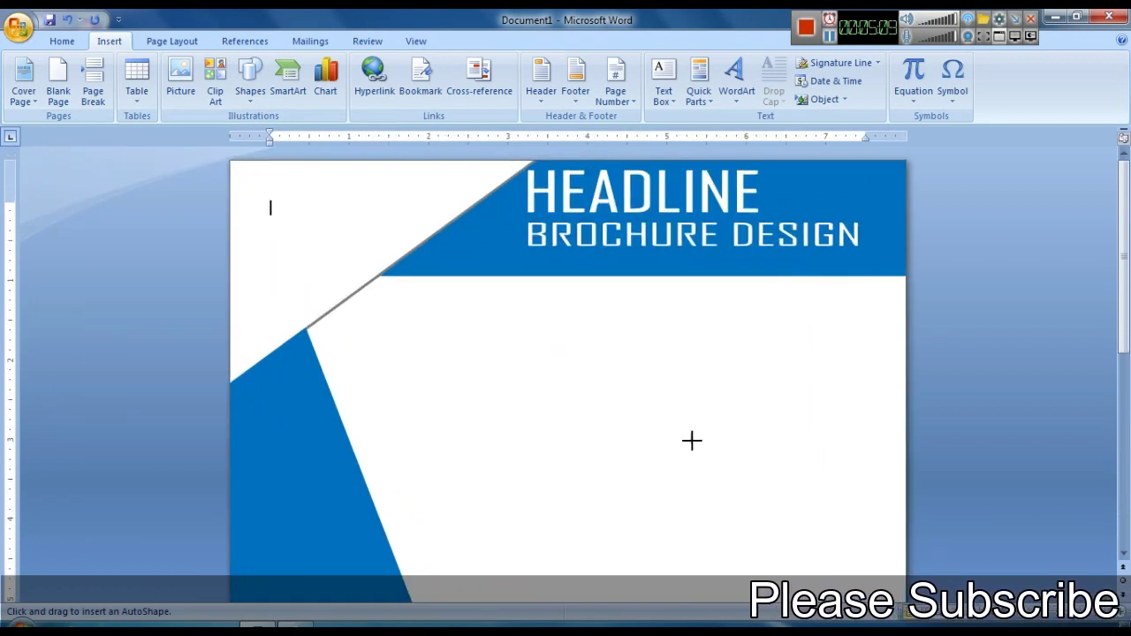
pyautogui.scroll(-5, 636, 427)
pyautogui.scroll(-4, 633, 433)
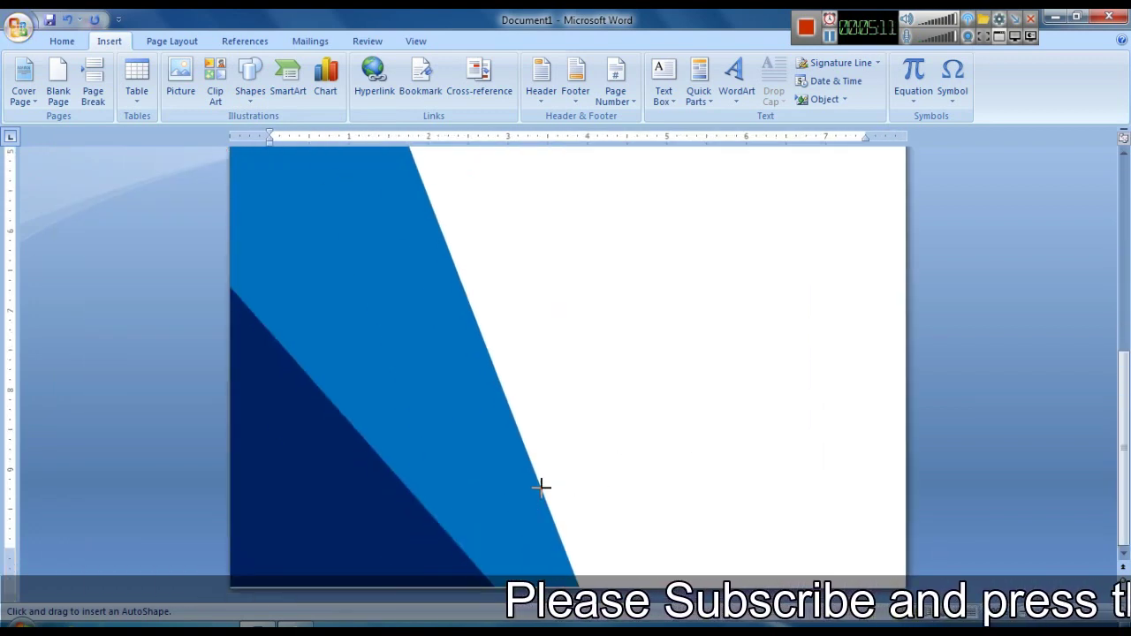
pyautogui.moveTo(535, 474); pyautogui.dragTo(904, 610)
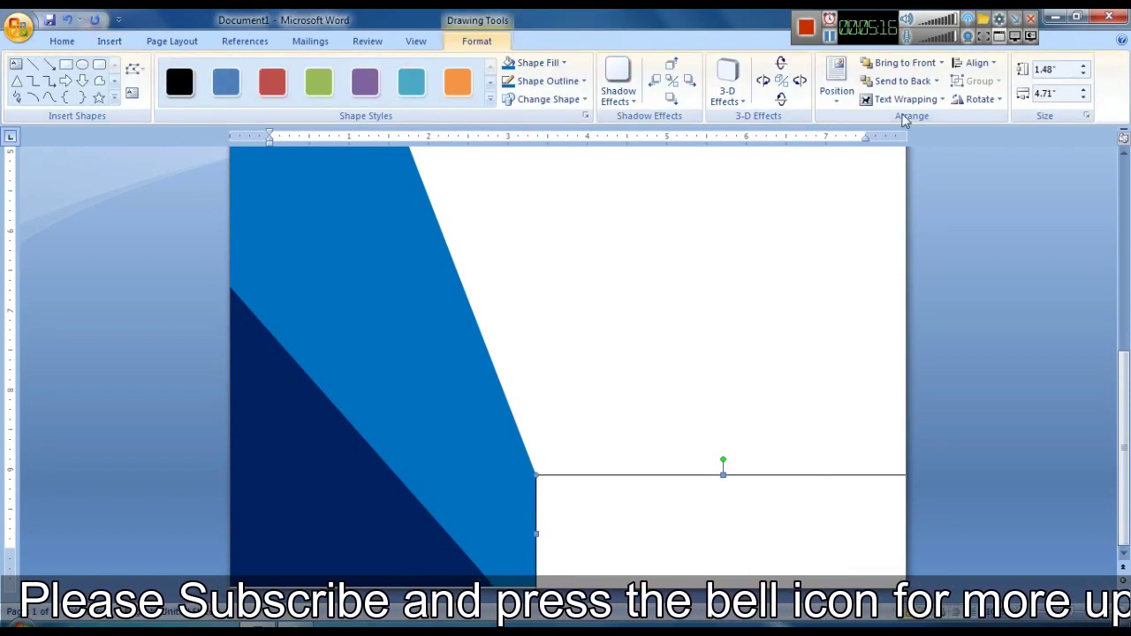
# - Send the rectangle to the back, fill it dark blue and remove its outline
pyautogui.click(901, 81)
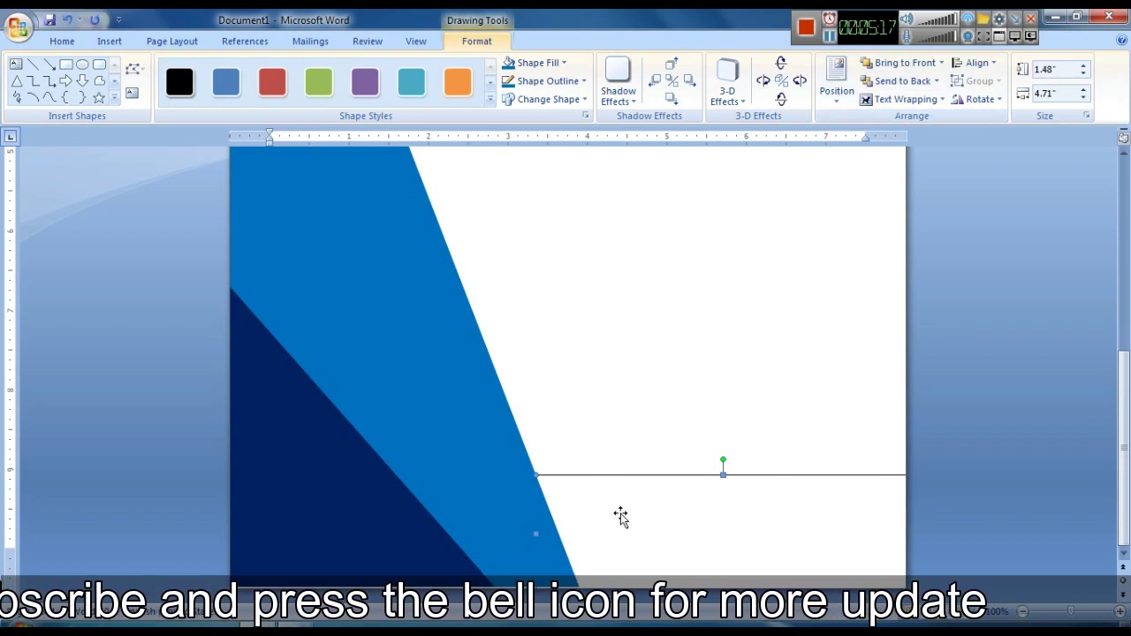
pyautogui.click(544, 64)
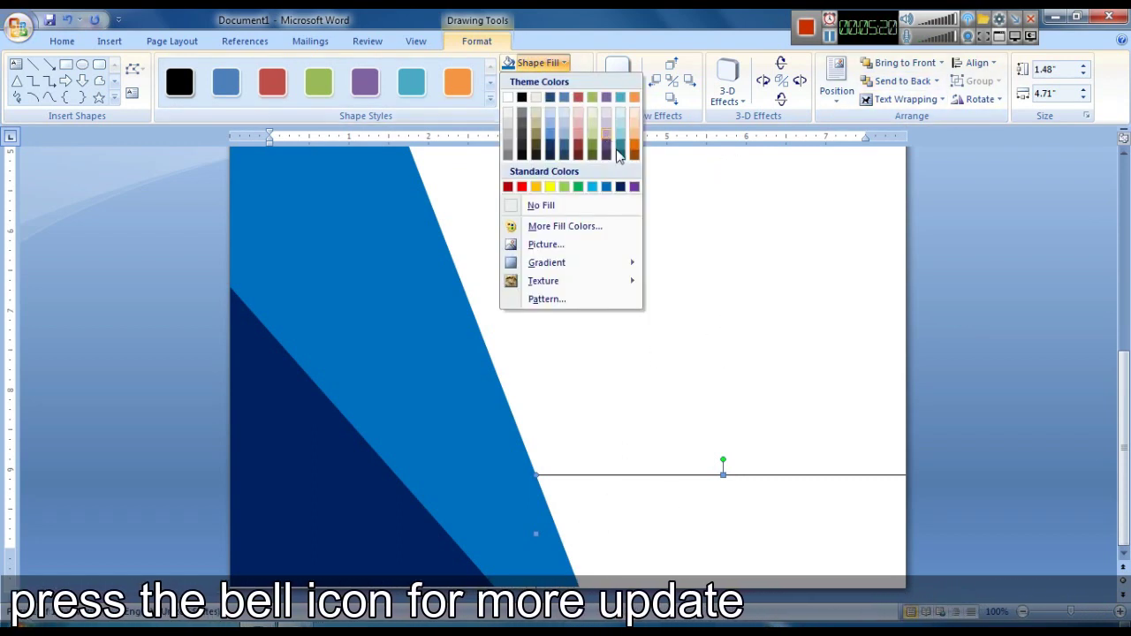
pyautogui.click(620, 188)
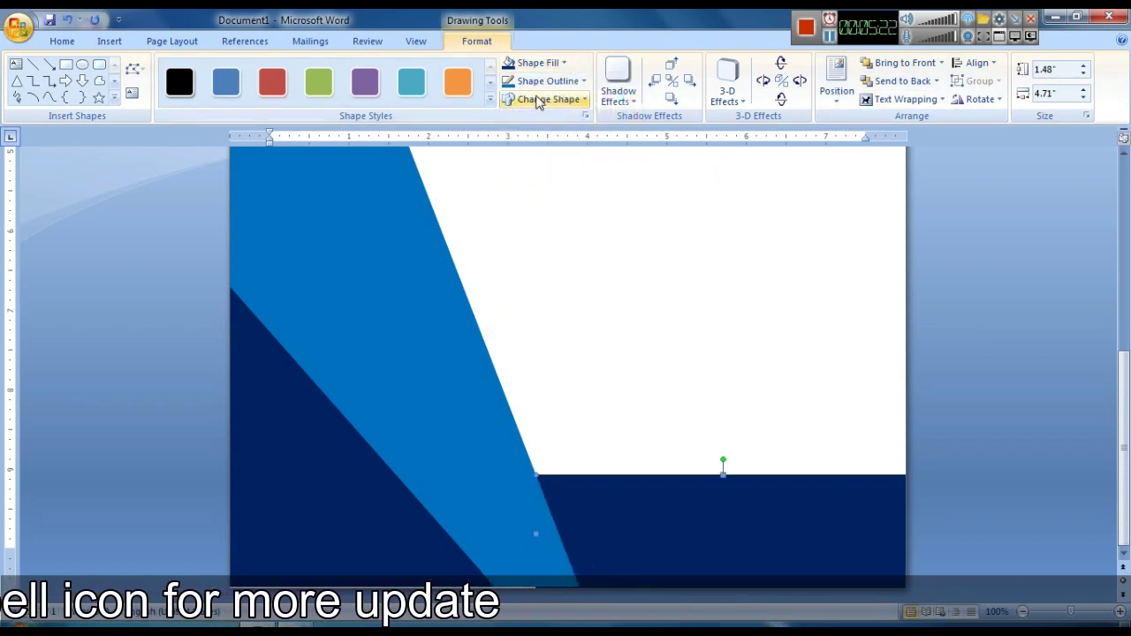
pyautogui.click(547, 81)
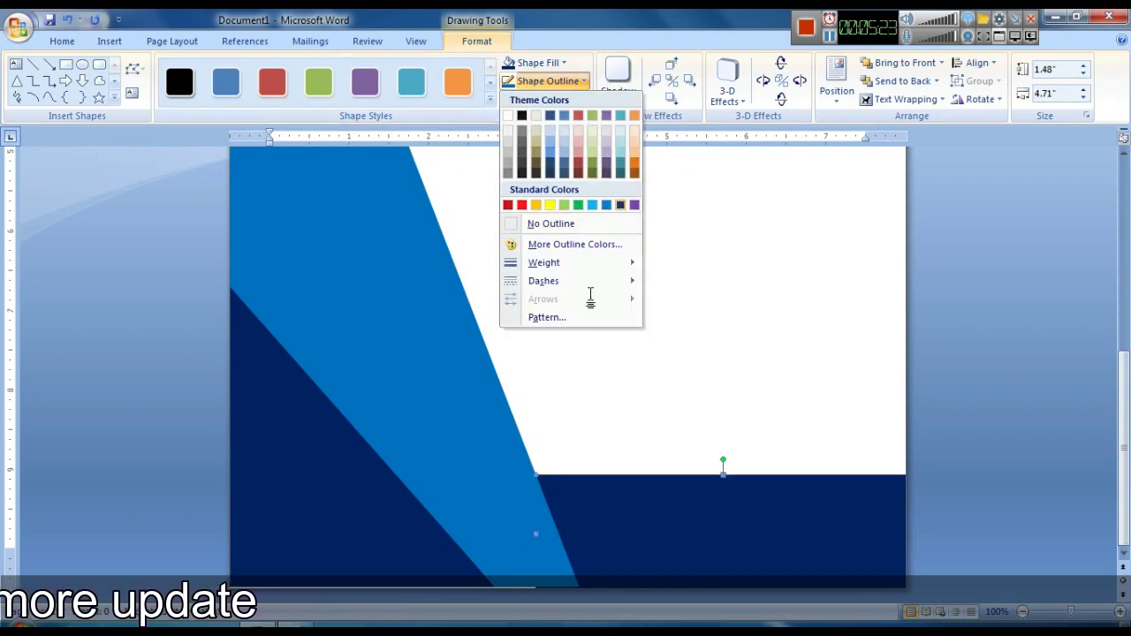
pyautogui.click(482, 492)
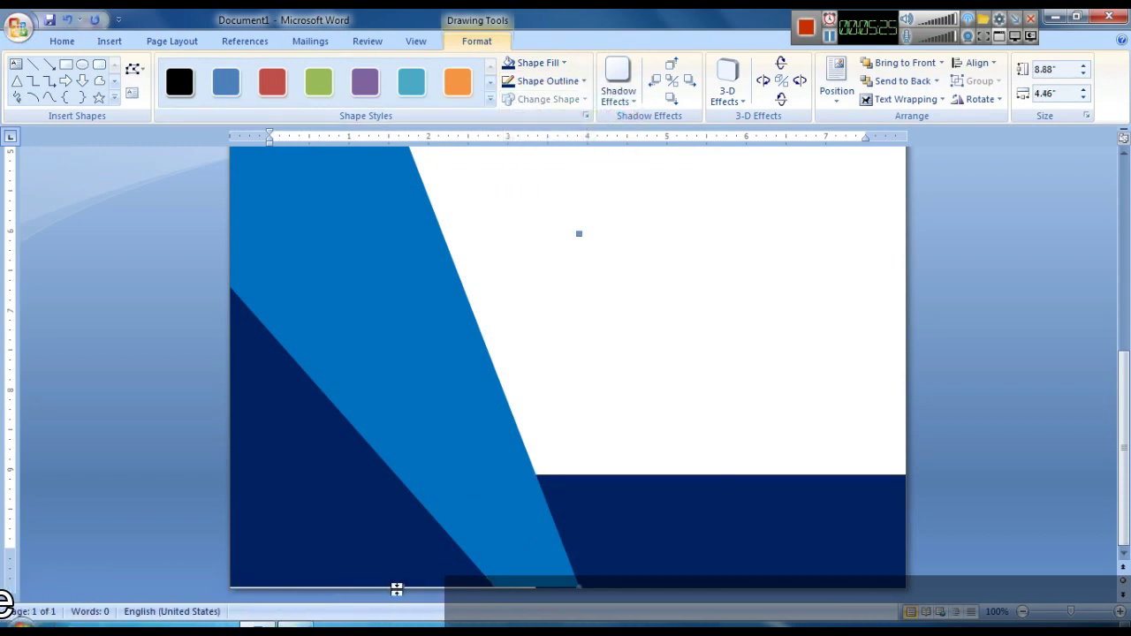
# - Stretch the navy corner shape down to the page bottom
pyautogui.moveTo(400, 585); pyautogui.dragTo(400, 598)
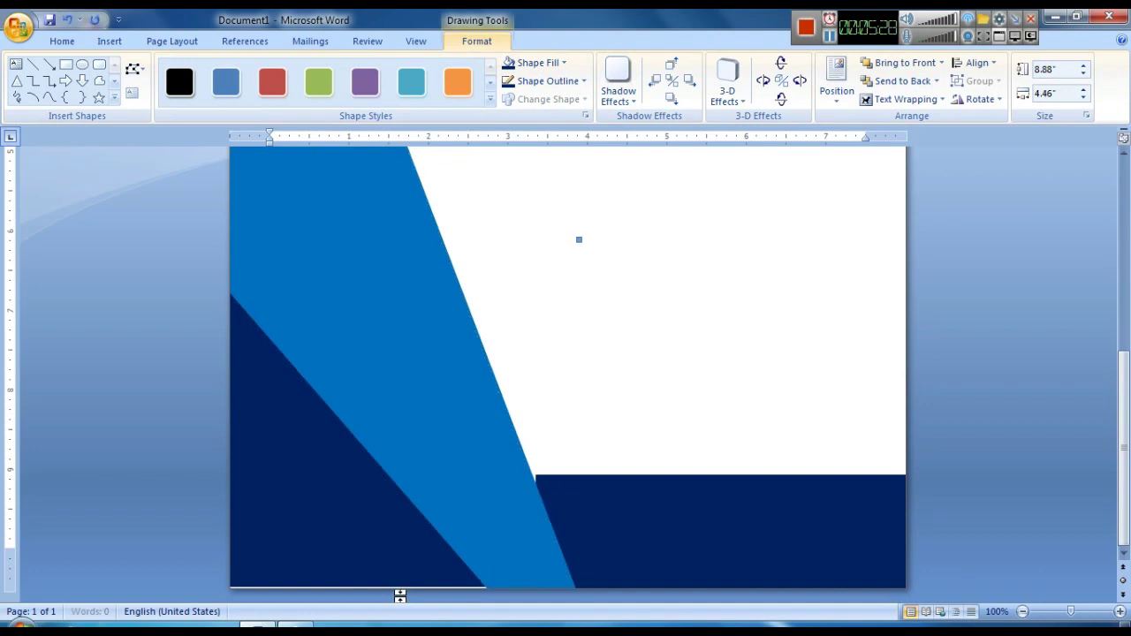
pyautogui.click(423, 567)
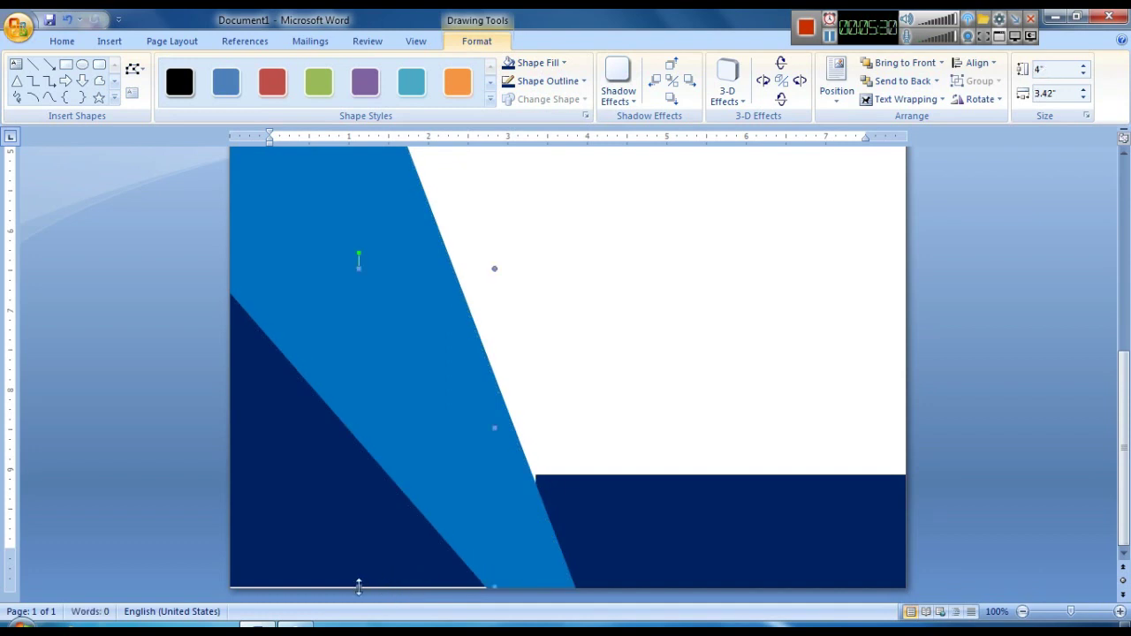
pyautogui.moveTo(358, 593); pyautogui.dragTo(370, 590)
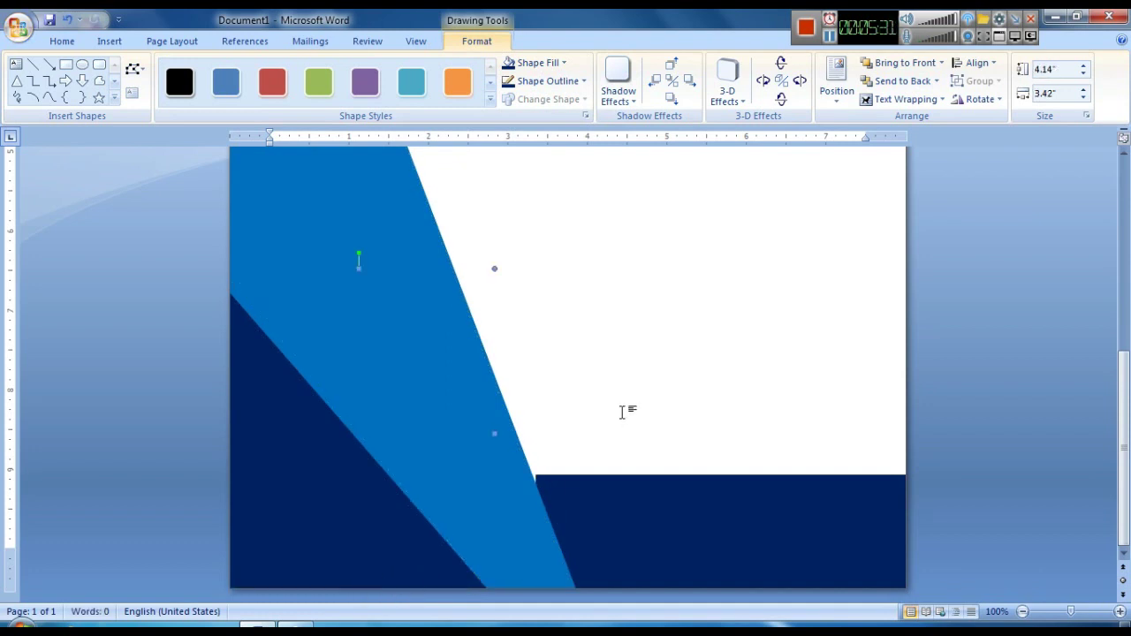
pyautogui.click(621, 411)
pyautogui.scroll(5, 599, 543)
pyautogui.scroll(-5, 606, 471)
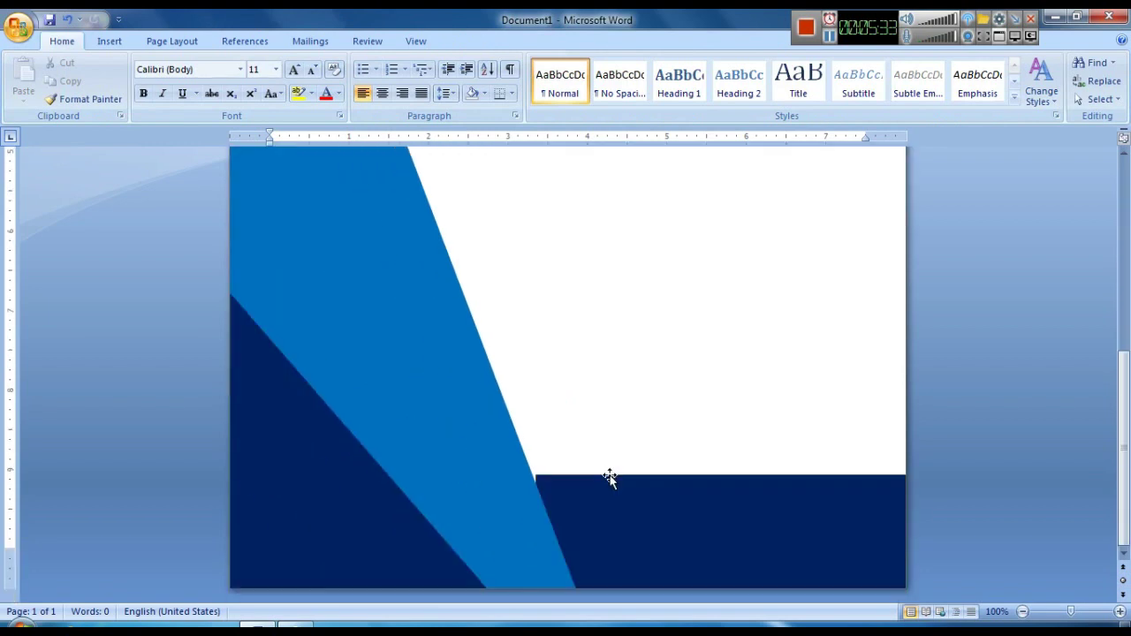
pyautogui.click(610, 477)
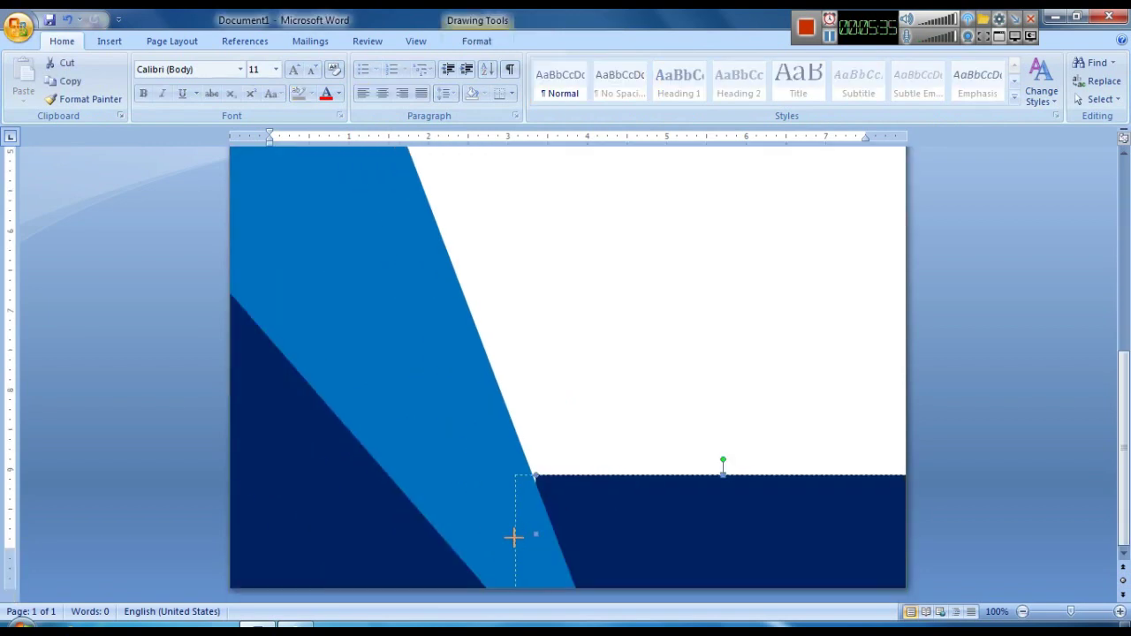
pyautogui.click(629, 415)
pyautogui.scroll(5, 633, 404)
pyautogui.scroll(-5, 637, 400)
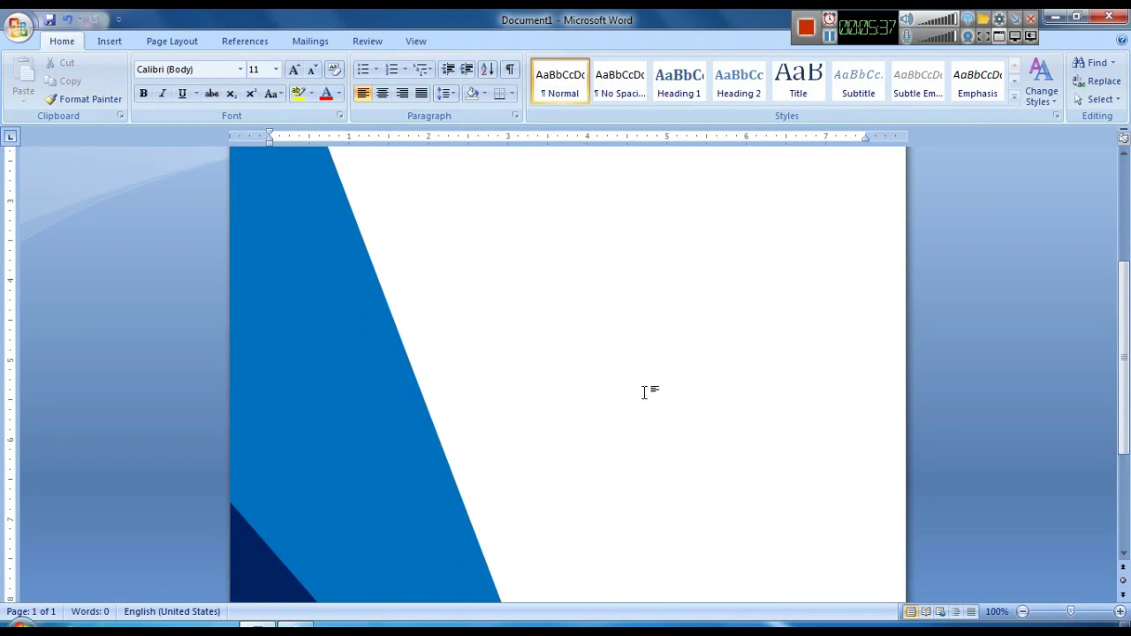
pyautogui.click(1022, 611)
pyautogui.click(1022, 612)
pyautogui.click(1022, 611)
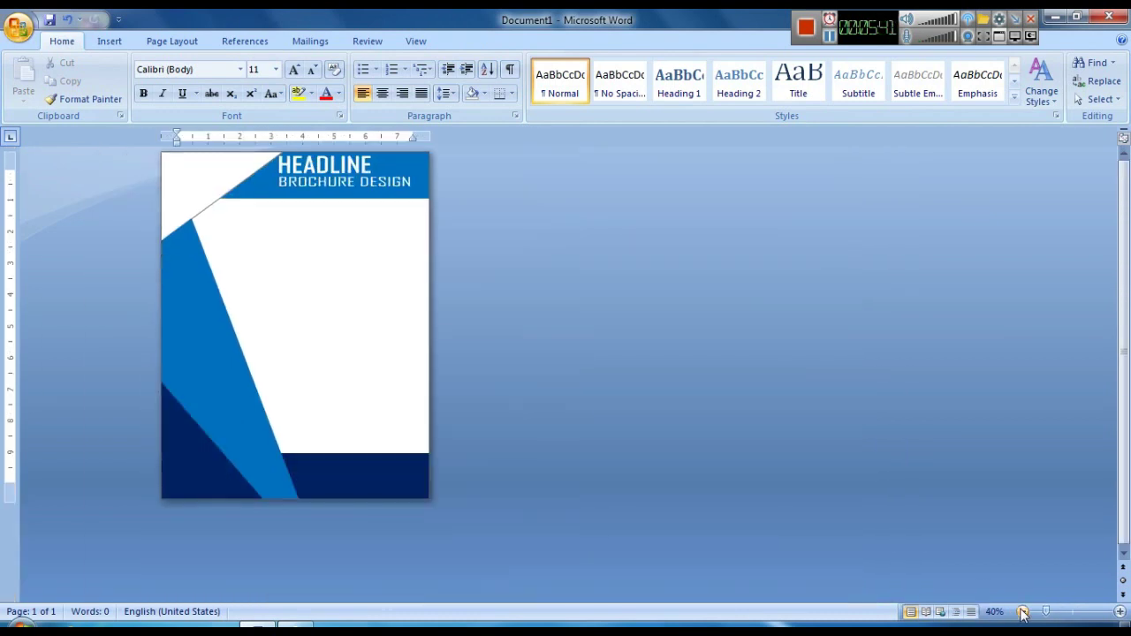
pyautogui.click(1119, 613)
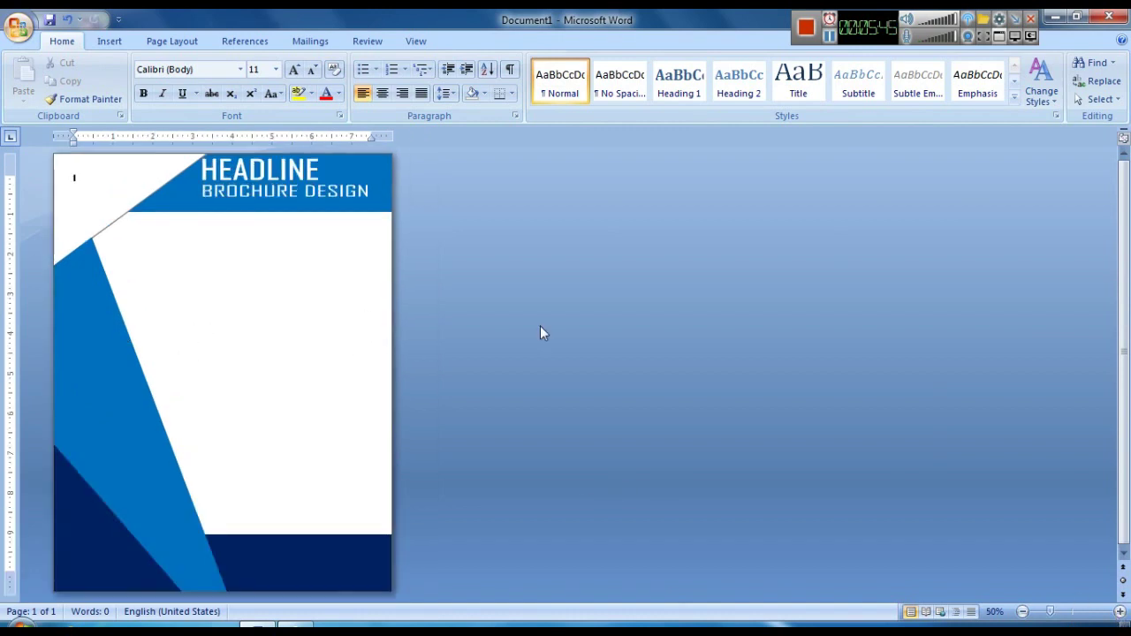
pyautogui.click(105, 42)
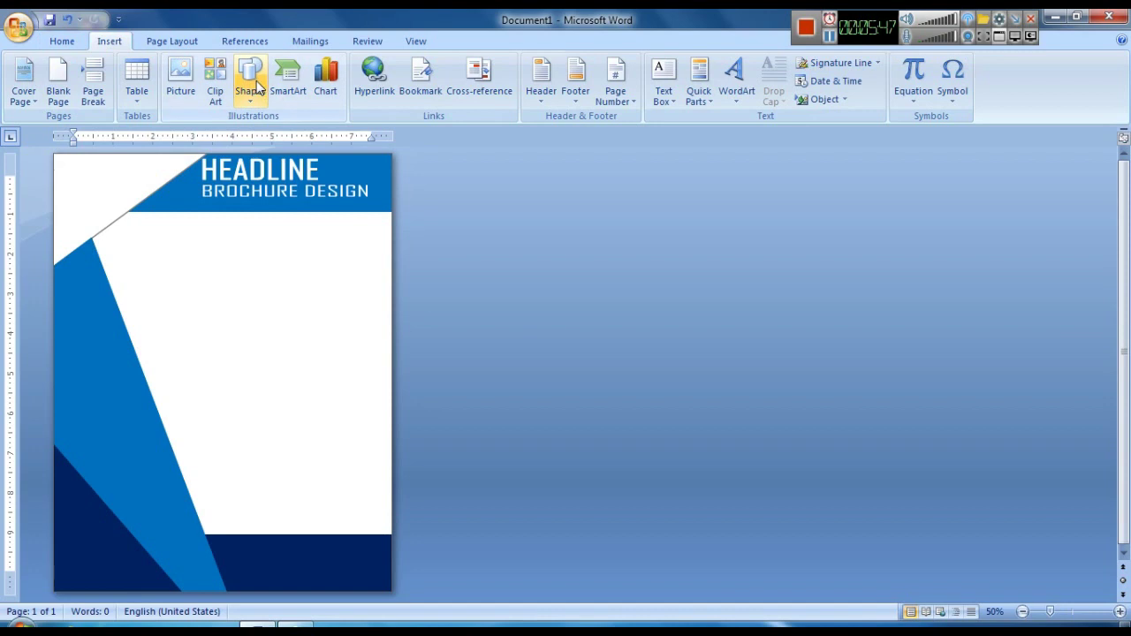
pyautogui.click(254, 86)
pyautogui.click(182, 84)
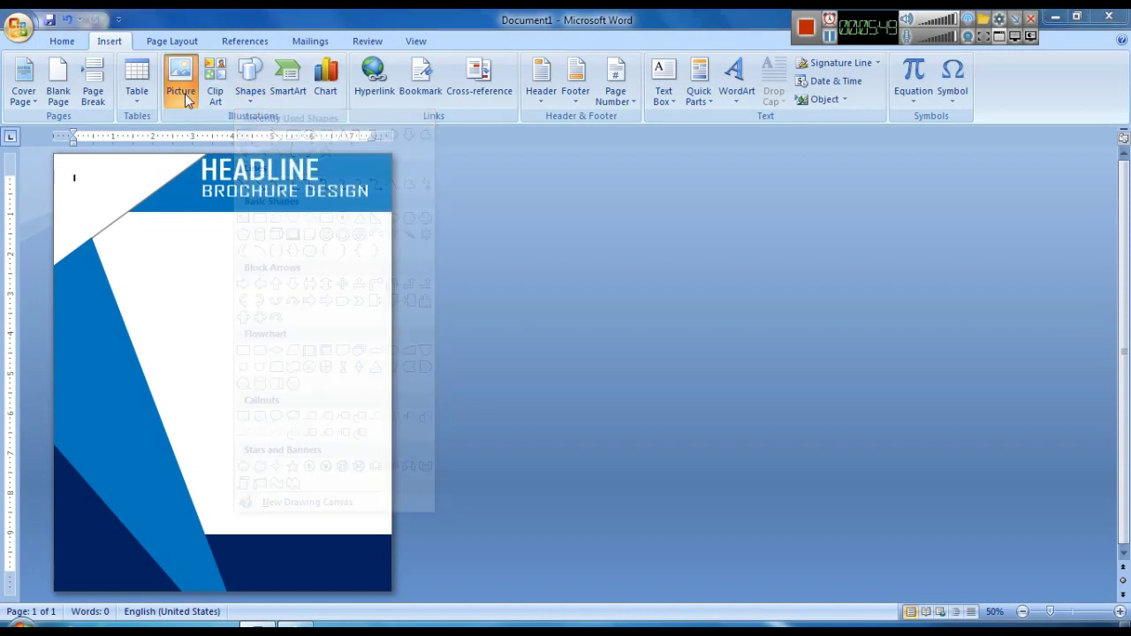
pyautogui.click(53, 158)
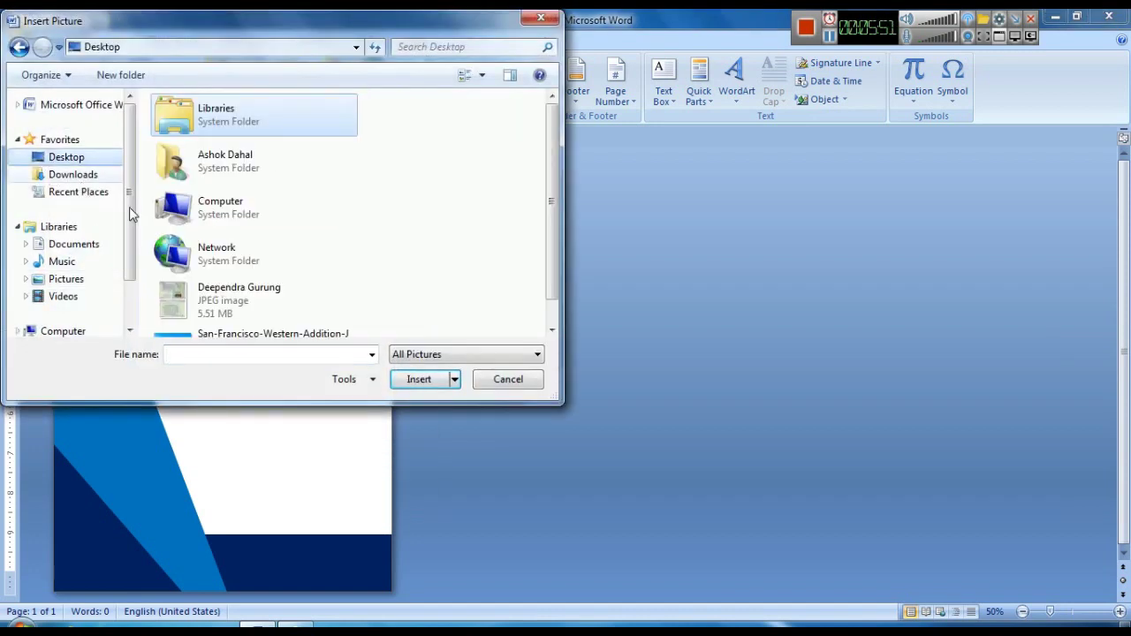
pyautogui.scroll(-1, 542, 231)
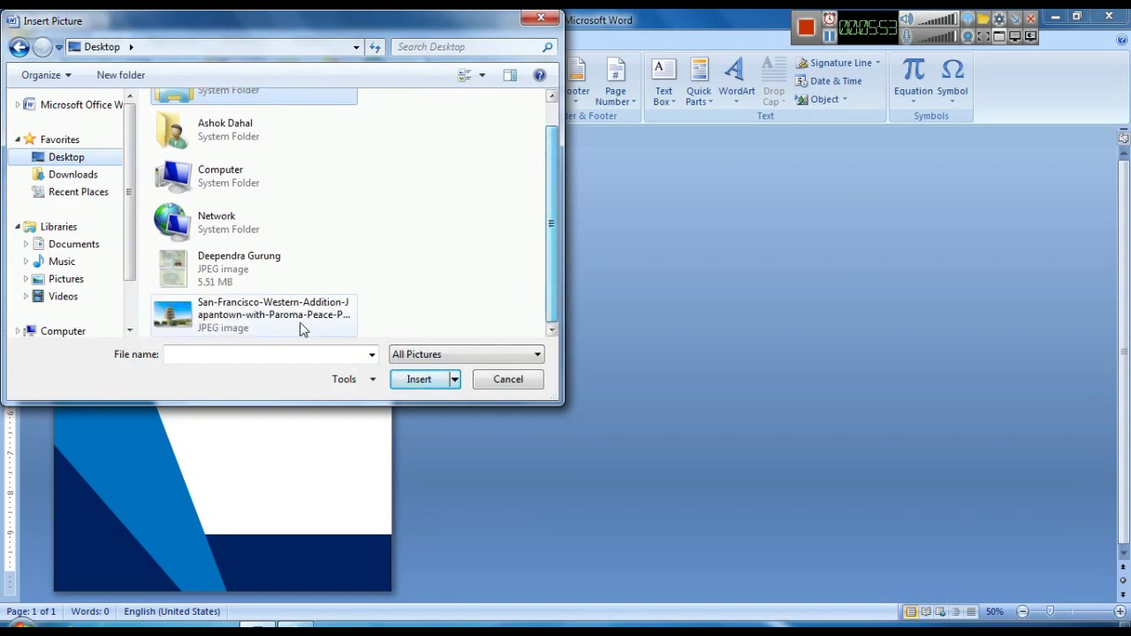
pyautogui.click(265, 315)
pyautogui.click(422, 379)
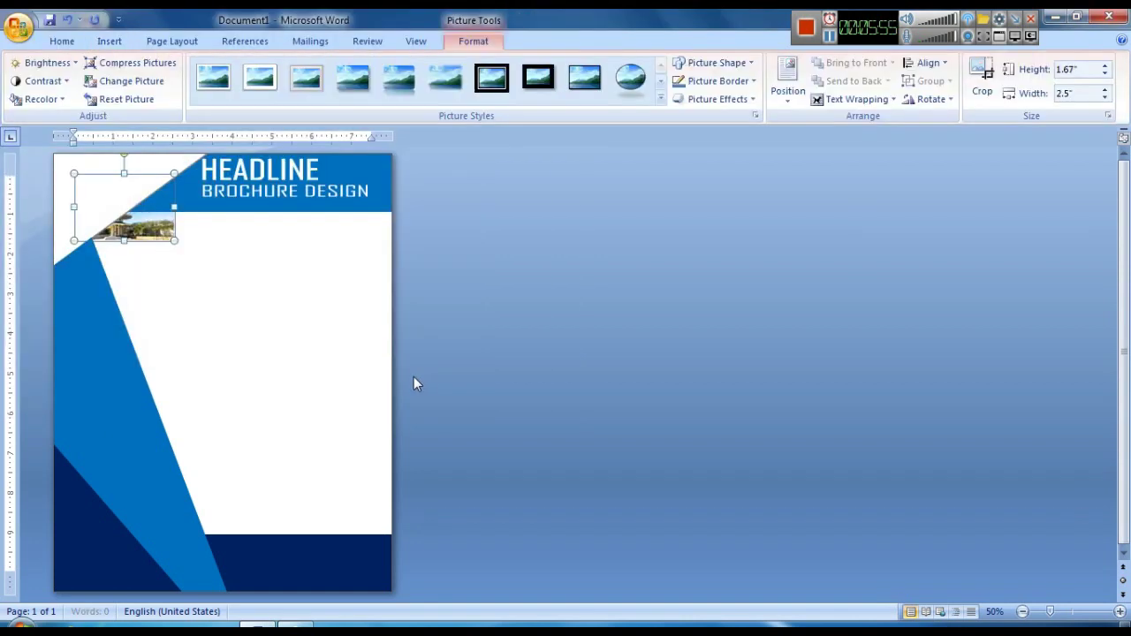
pyautogui.click(853, 99)
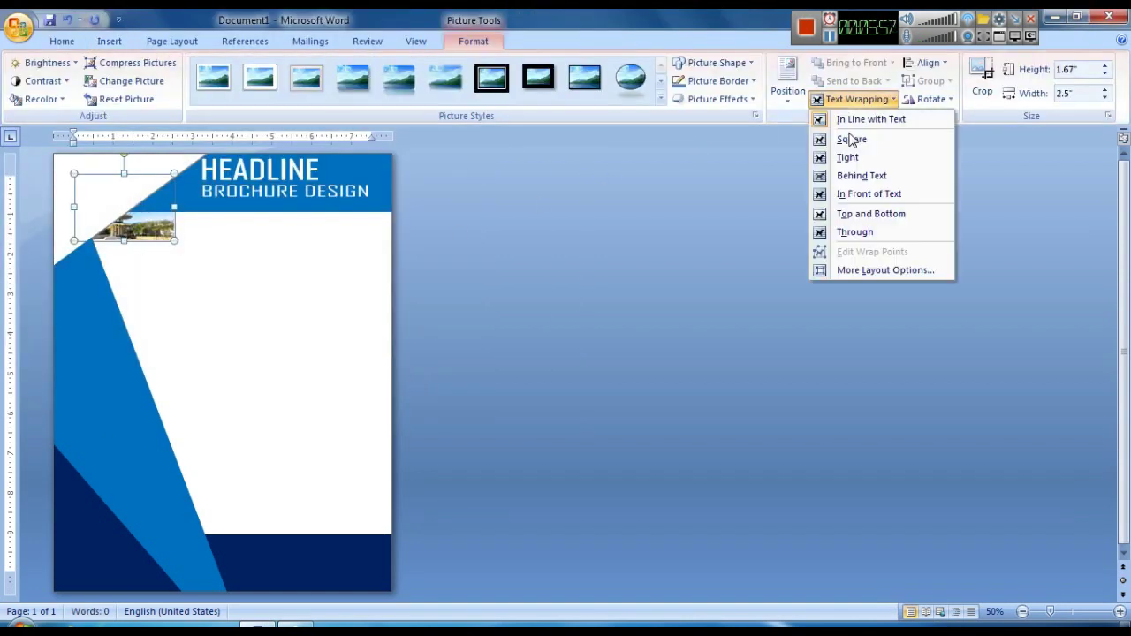
pyautogui.click(846, 196)
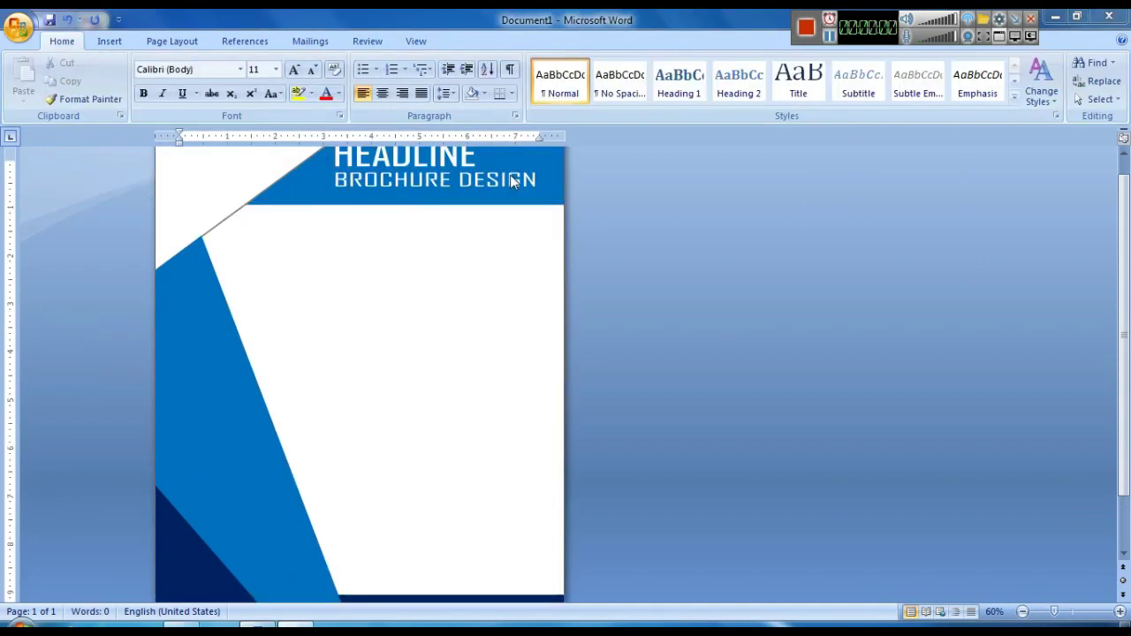
# - Insert the city buildings picture, float it in front of text, and move it below the banner
pyautogui.click(110, 41)
pyautogui.click(189, 80)
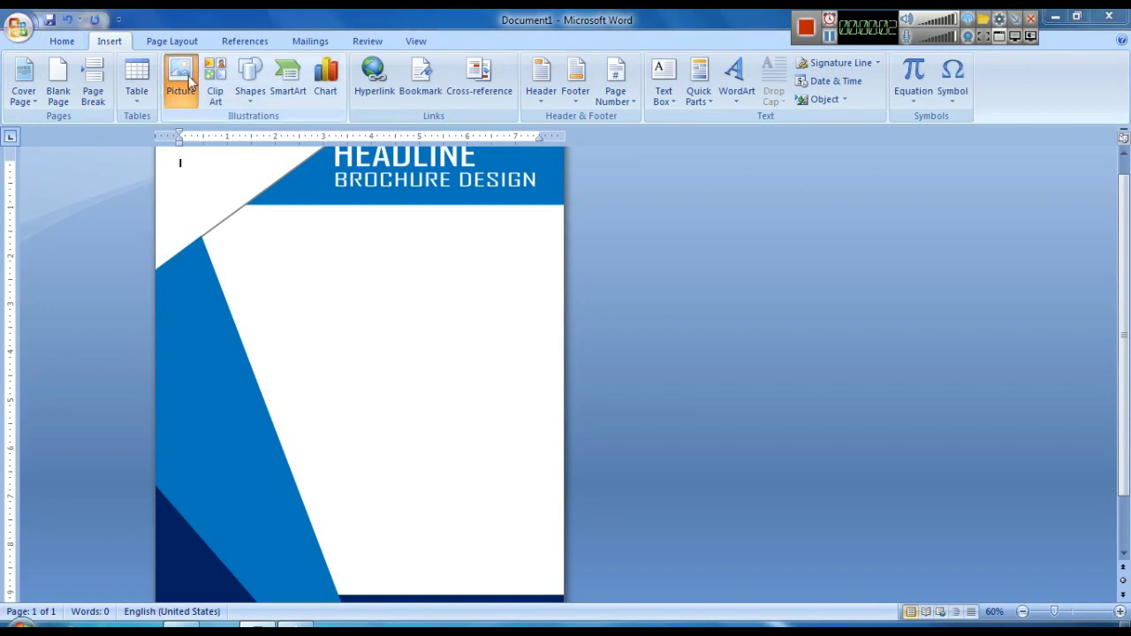
pyautogui.doubleClick(230, 160)
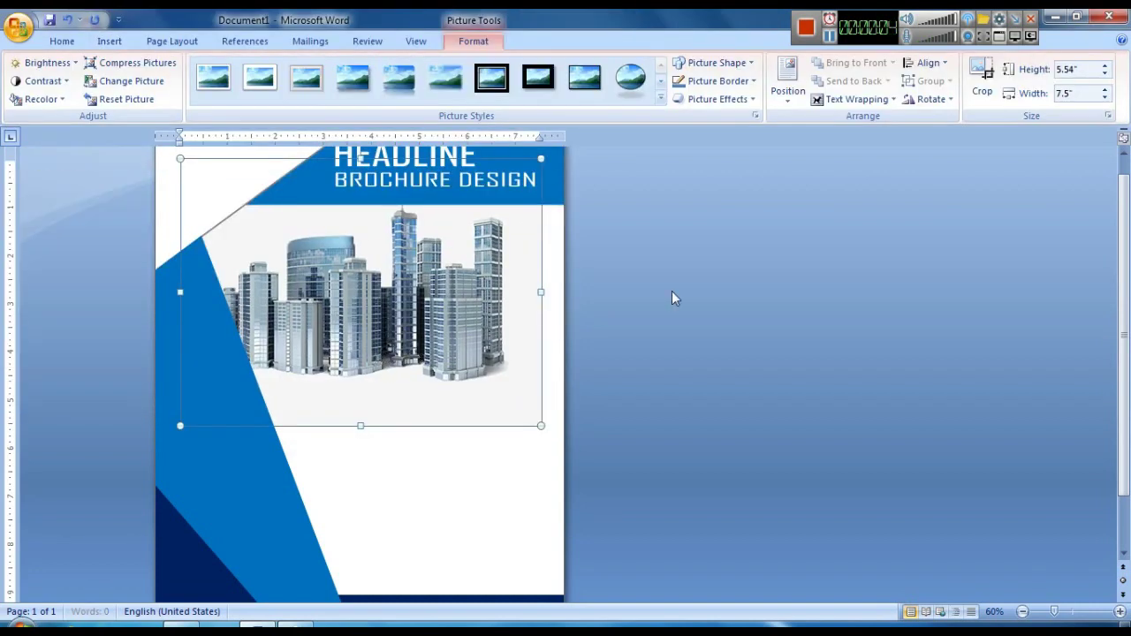
pyautogui.click(844, 100)
pyautogui.click(872, 193)
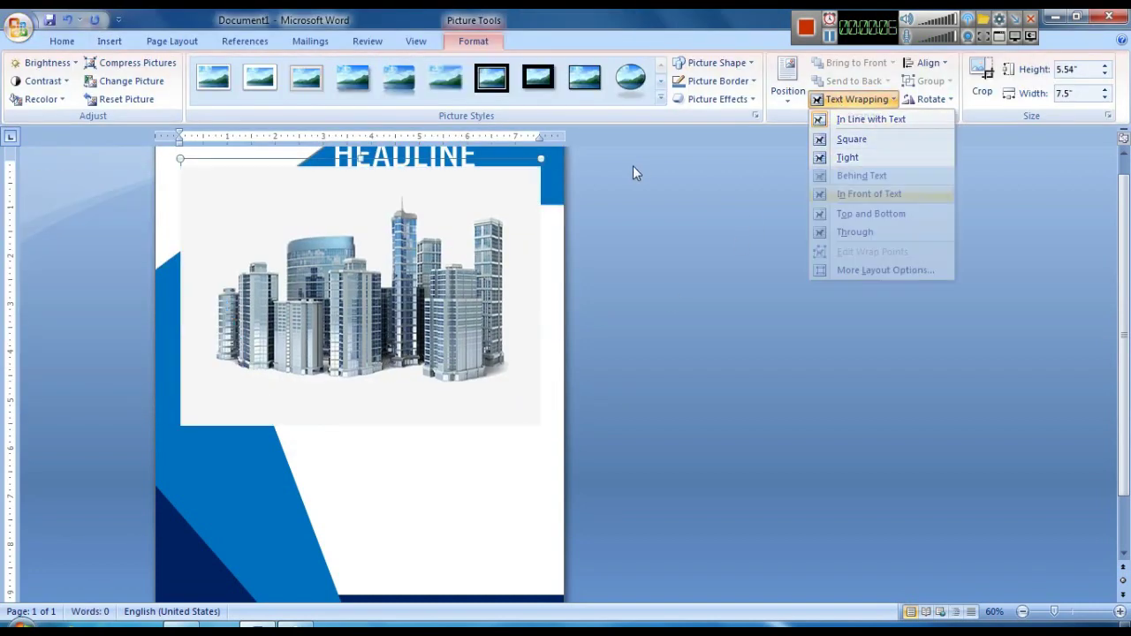
pyautogui.moveTo(476, 276); pyautogui.dragTo(482, 301)
pyautogui.moveTo(467, 344); pyautogui.dragTo(467, 370)
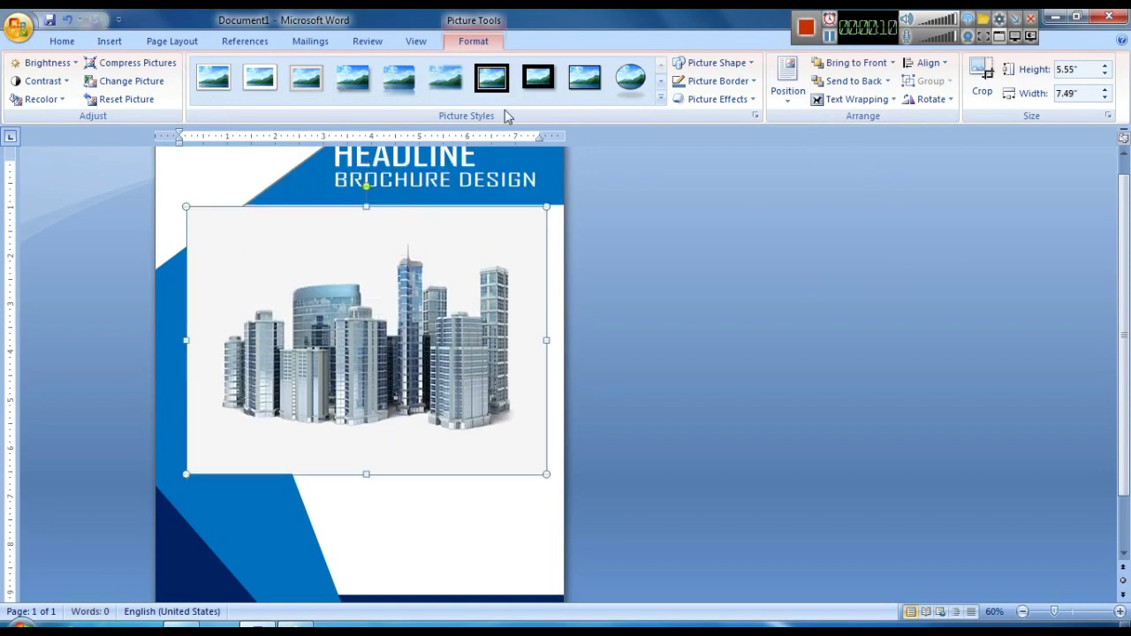
# - Crop the city photo's left, bottom, right and top edges
pyautogui.click(981, 79)
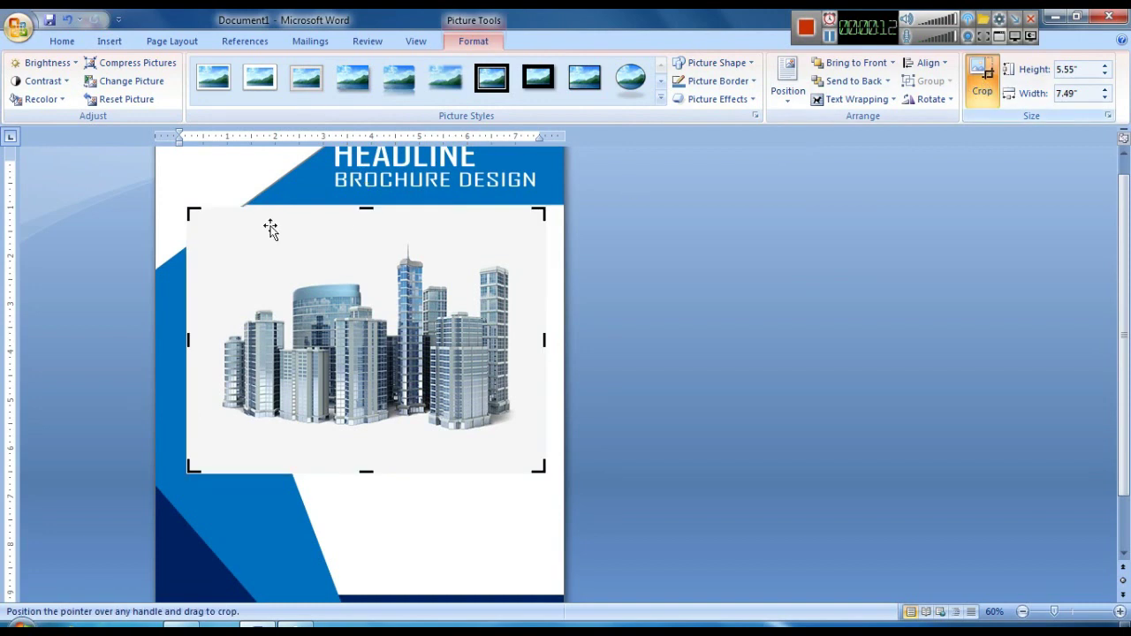
pyautogui.moveTo(189, 339); pyautogui.dragTo(218, 341)
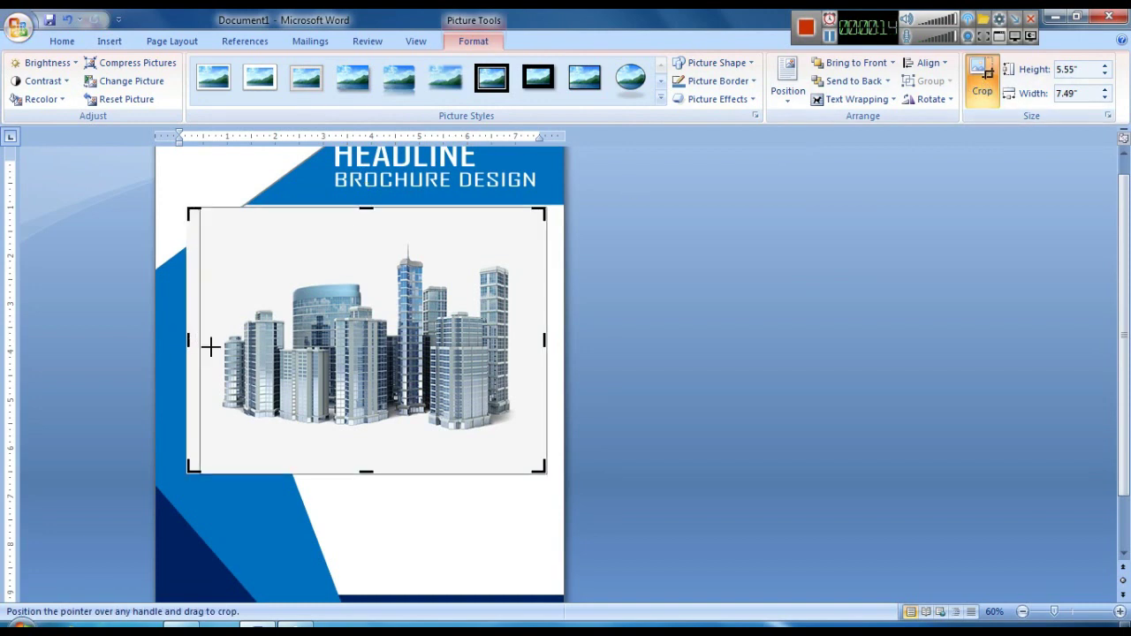
pyautogui.moveTo(386, 472); pyautogui.dragTo(395, 434)
pyautogui.moveTo(542, 321); pyautogui.dragTo(516, 321)
pyautogui.moveTo(367, 207); pyautogui.dragTo(375, 236)
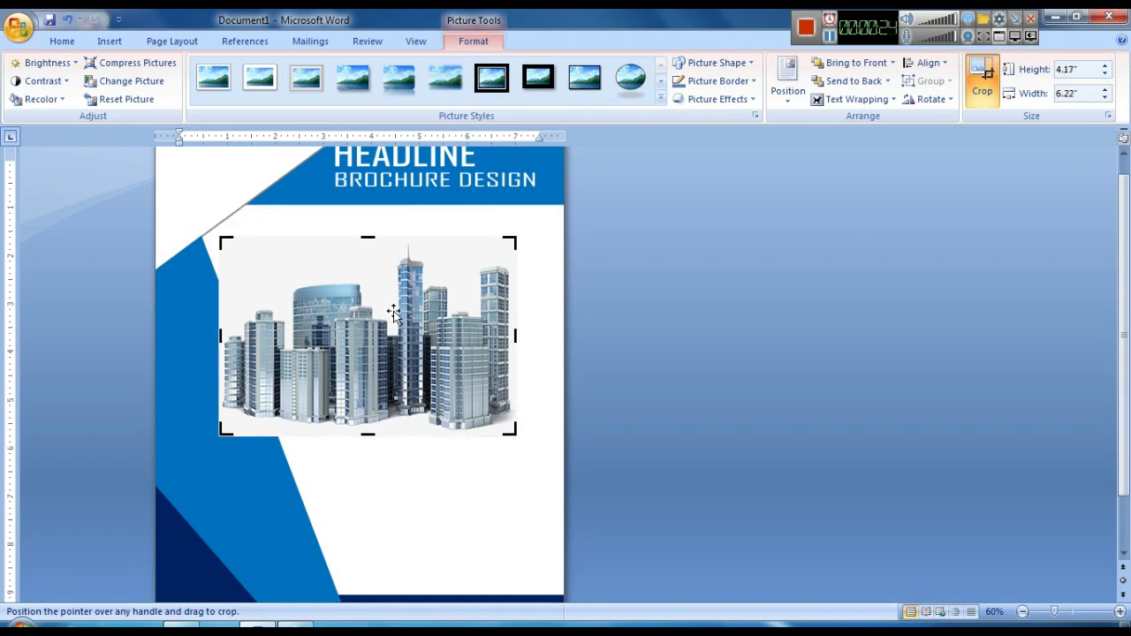
pyautogui.click(399, 467)
# - Enlarge the photo across the page width, move it lower, and send it behind the blue shapes
pyautogui.click(409, 325)
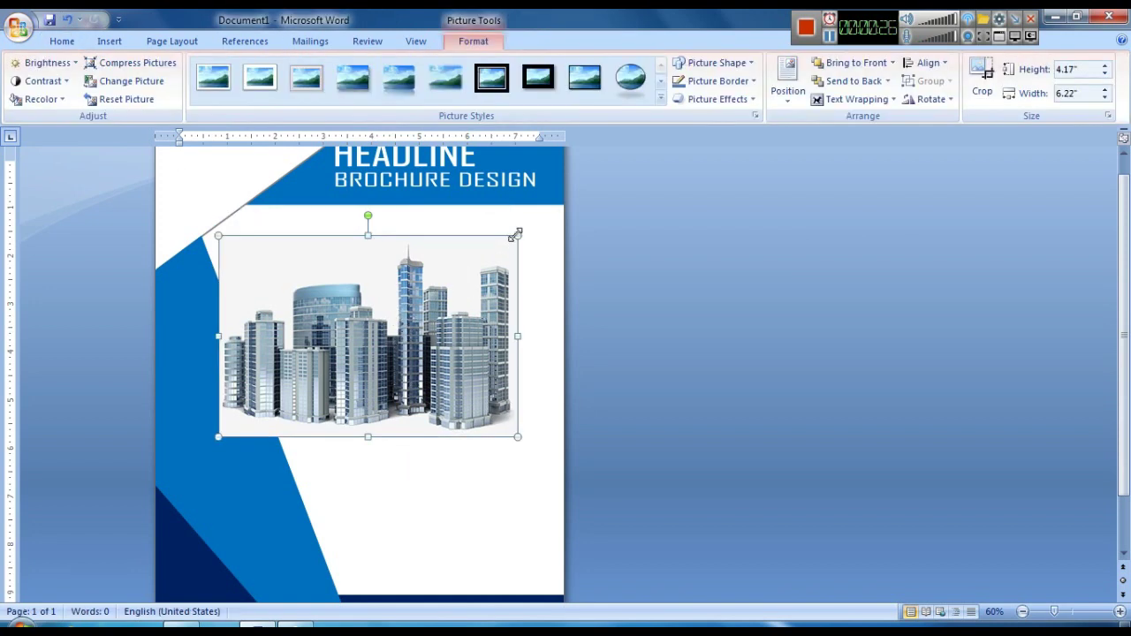
pyautogui.moveTo(516, 234); pyautogui.dragTo(555, 209)
pyautogui.moveTo(568, 200); pyautogui.dragTo(572, 198)
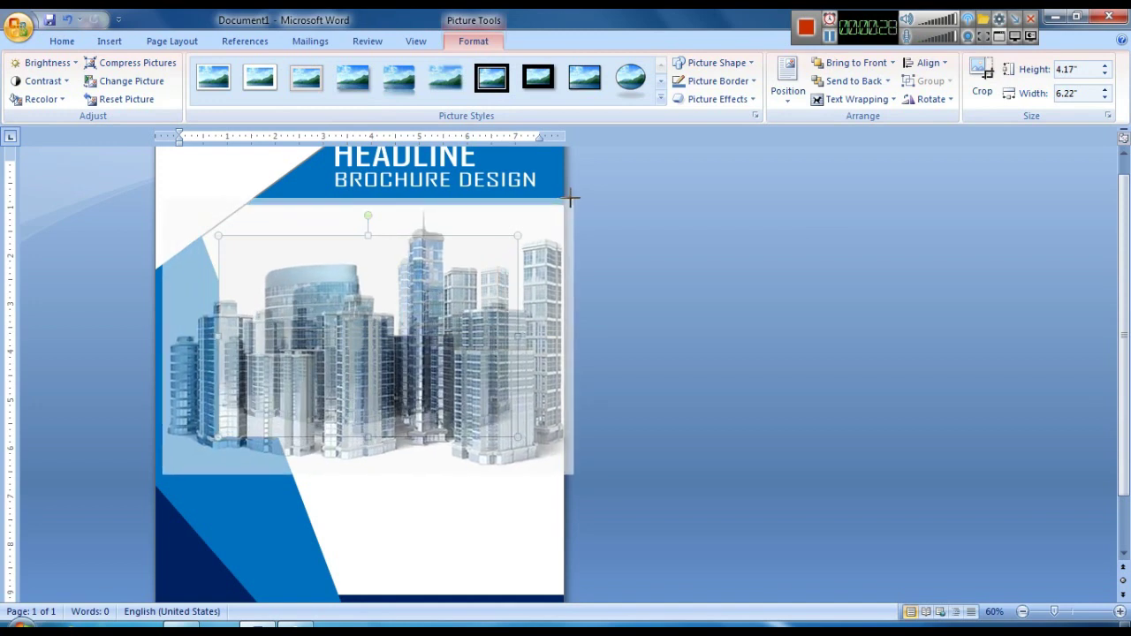
pyautogui.moveTo(506, 285); pyautogui.dragTo(508, 410)
pyautogui.moveTo(161, 320)
pyautogui.mouseDown()
pyautogui.moveTo(172, 274)
pyautogui.moveTo(204, 300)
pyautogui.mouseUp()
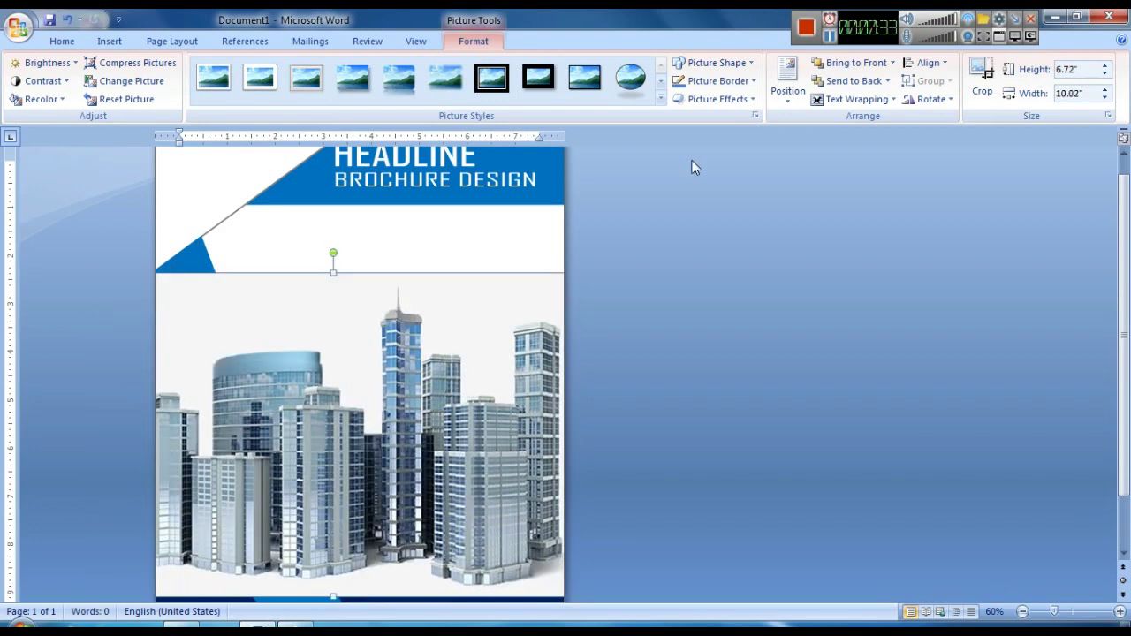
pyautogui.click(848, 81)
pyautogui.scroll(-1, 465, 406)
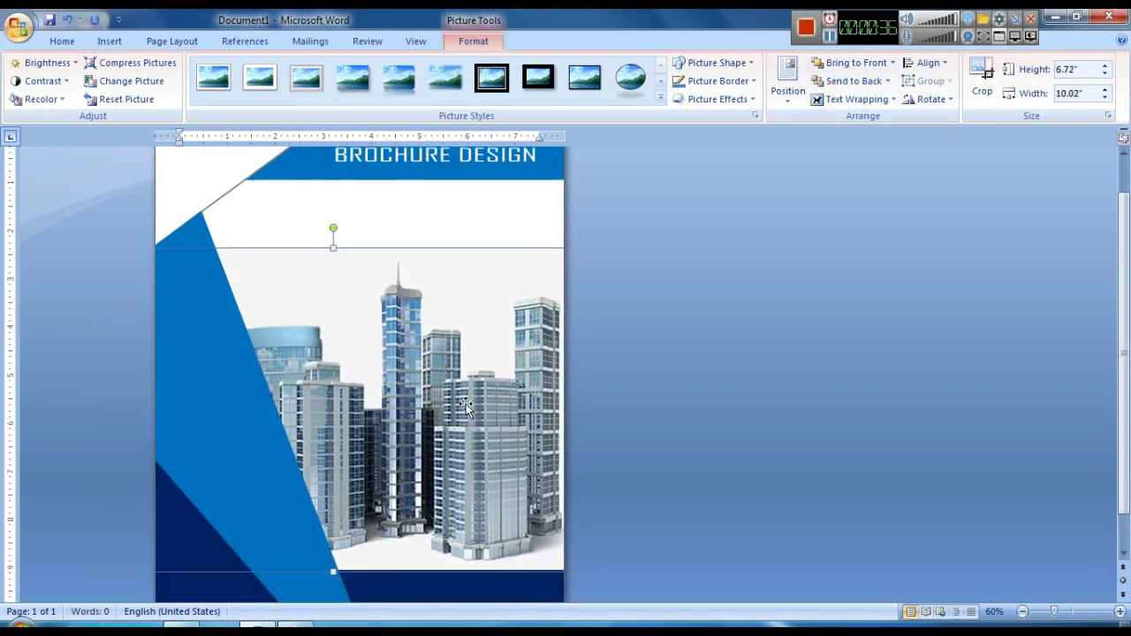
pyautogui.scroll(-1, 466, 406)
pyautogui.moveTo(476, 390); pyautogui.dragTo(486, 394)
# - Settle the city photo in its new spot and raise its brightness
pyautogui.click(660, 381)
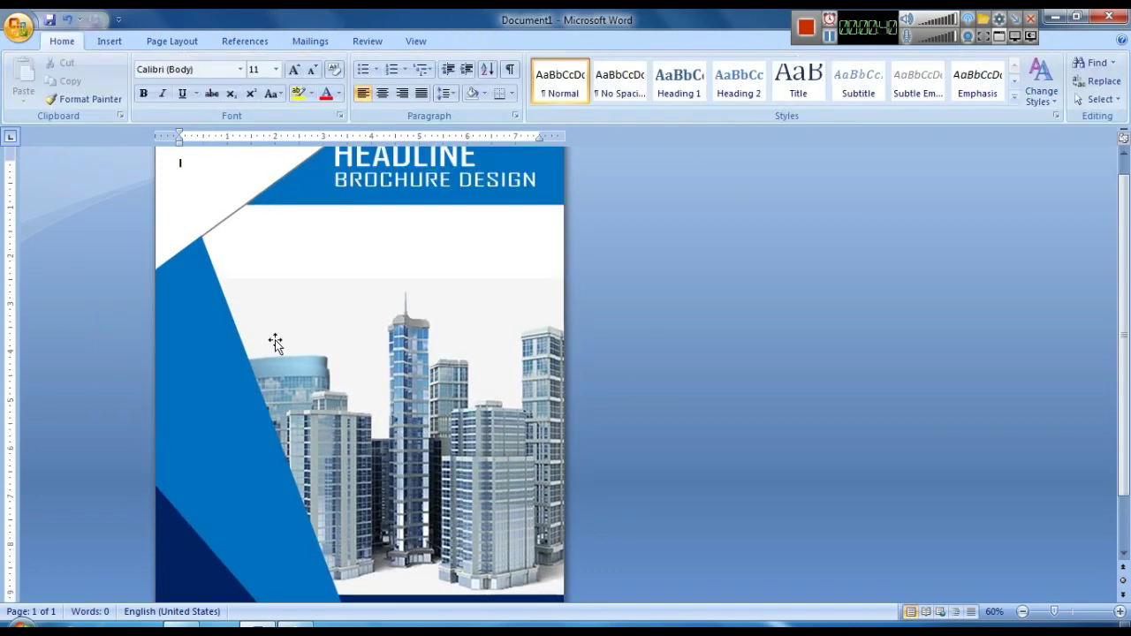
pyautogui.click(276, 343)
pyautogui.click(44, 63)
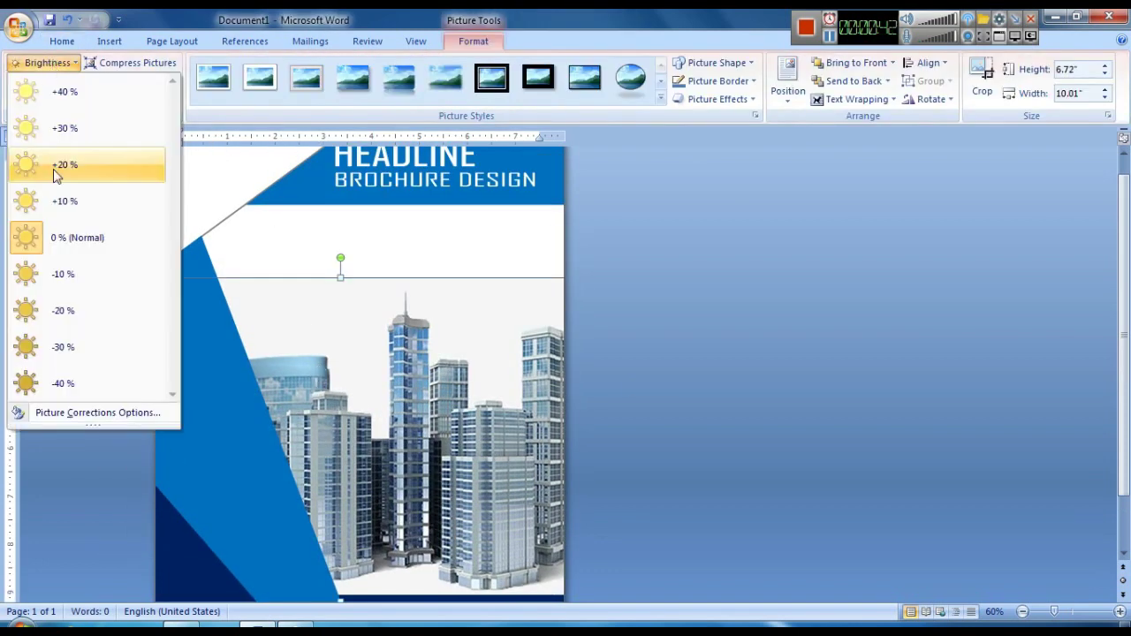
pyautogui.click(55, 203)
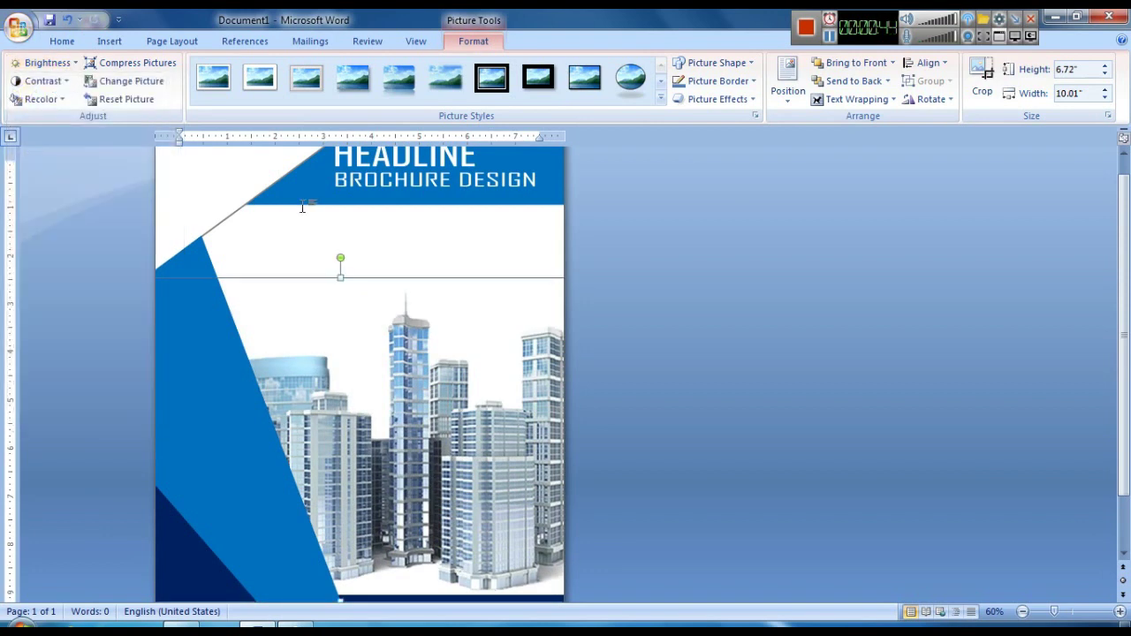
pyautogui.click(412, 212)
# - Place the cursor in the empty area below the banner and set the font size to 12
pyautogui.scroll(-2, 409, 247)
pyautogui.scroll(2, 409, 248)
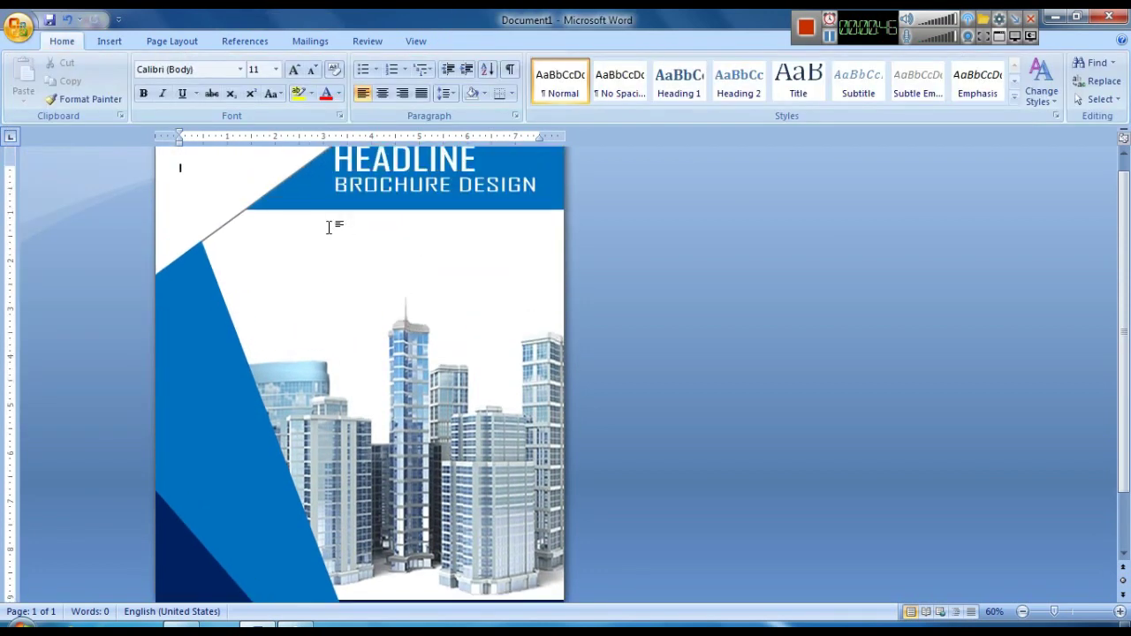
pyautogui.doubleClick(324, 231)
pyautogui.doubleClick(285, 223)
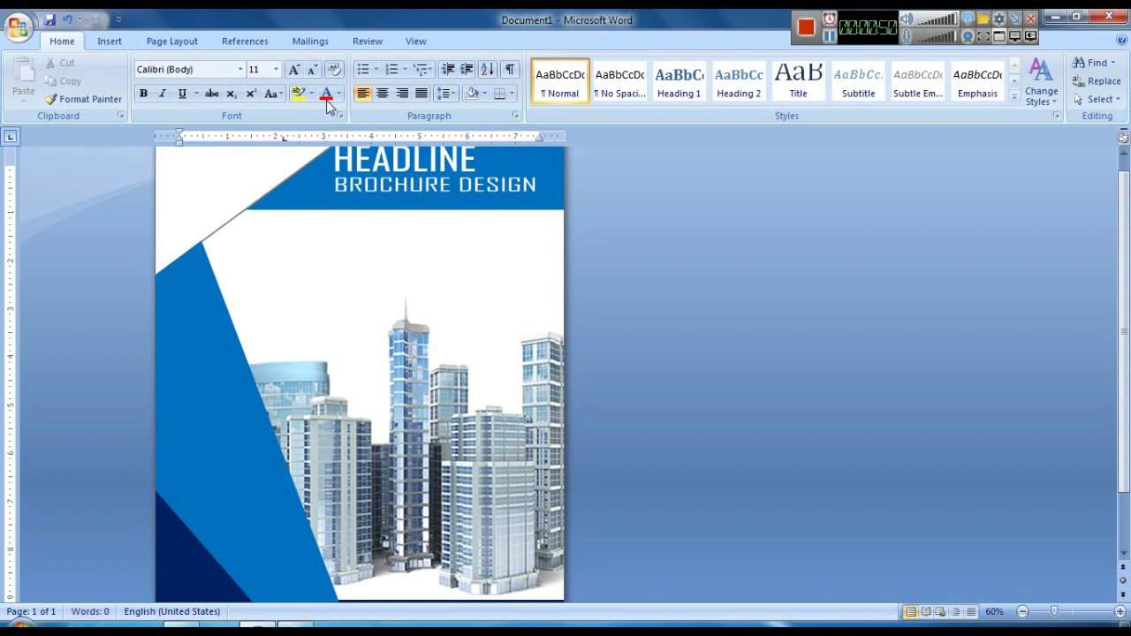
pyautogui.click(294, 69)
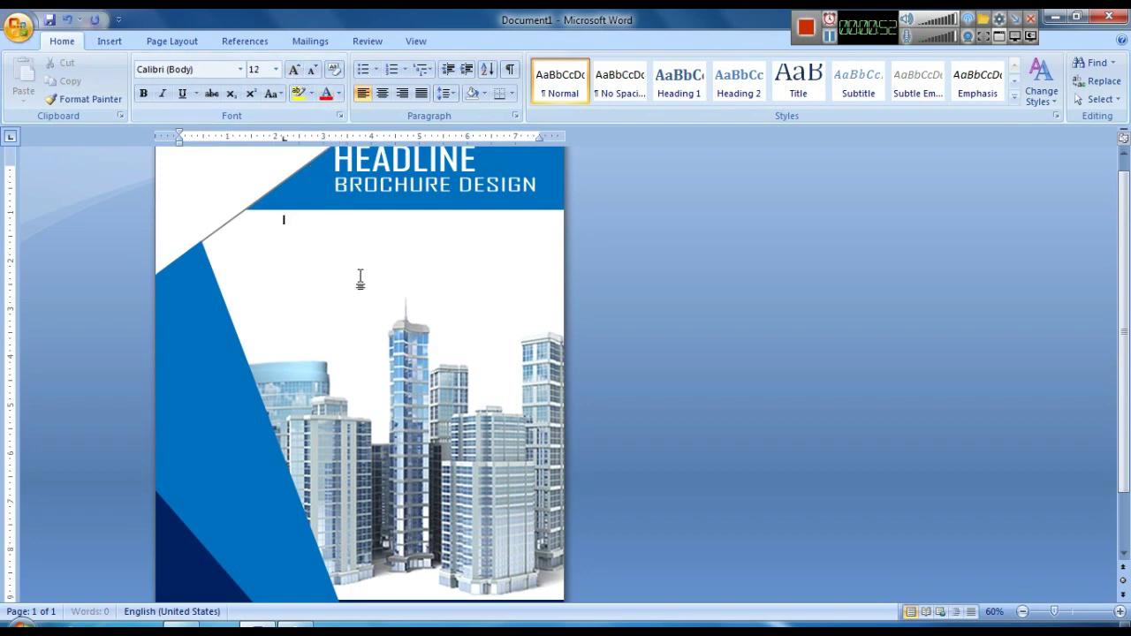
# - Zoom to 100% and type 'LOREM IPSUM DOLOR SIT AMET ELIT' and 'SPACE FOR YOUR OTHER TITLE' below the banner
pyautogui.click(1120, 612)
pyautogui.click(1120, 612)
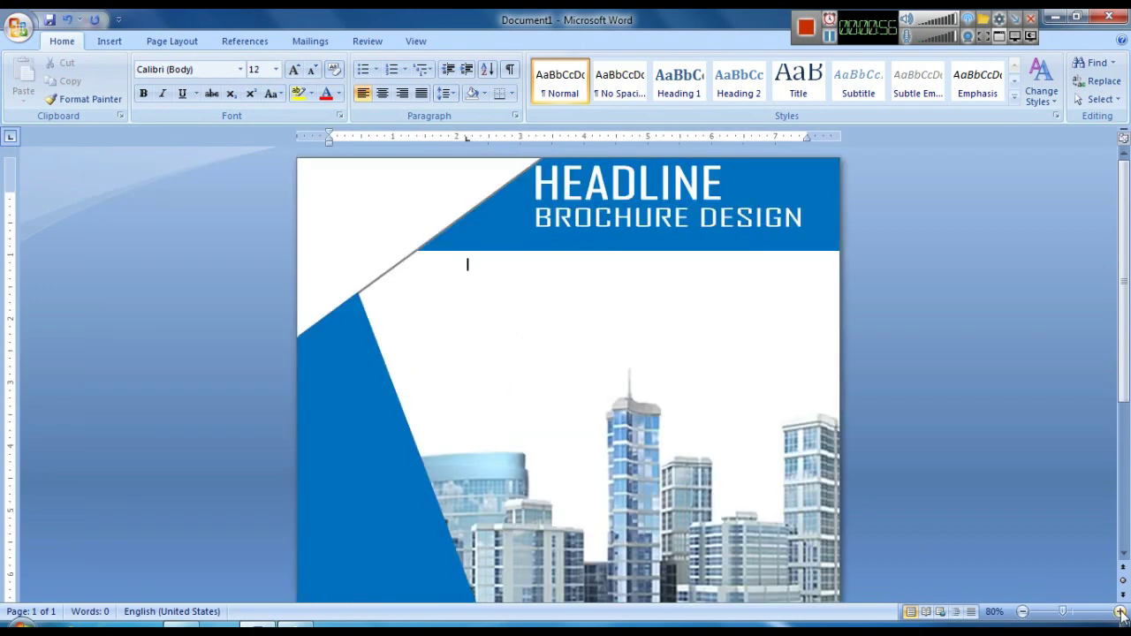
pyautogui.click(1121, 612)
pyautogui.click(1120, 612)
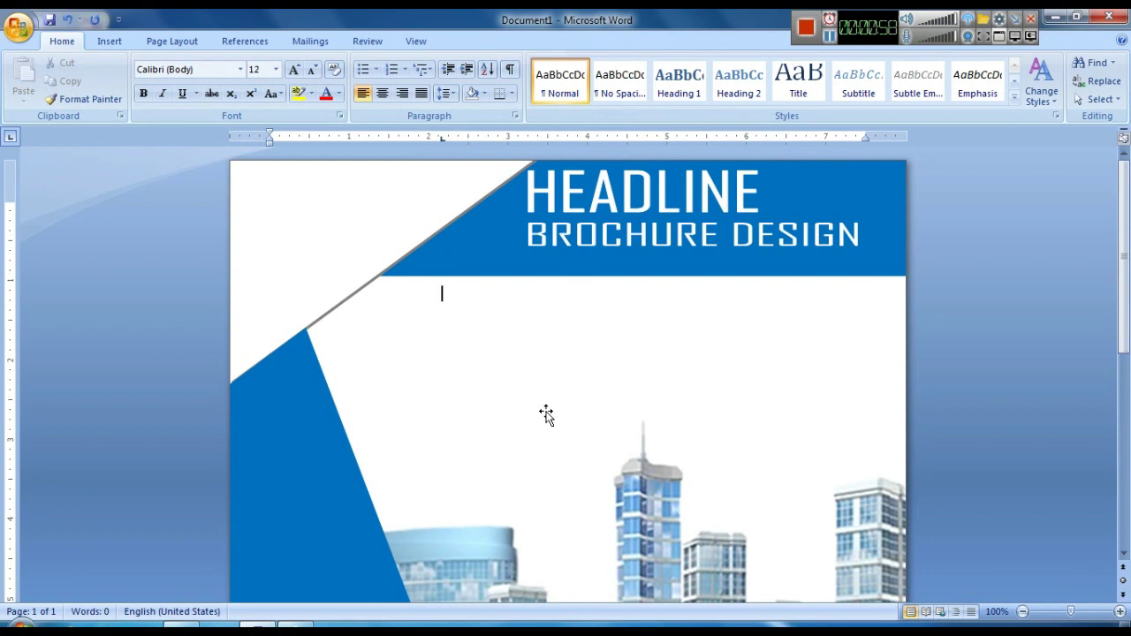
pyautogui.write('L')
pyautogui.write('OREM IPSUM DO')
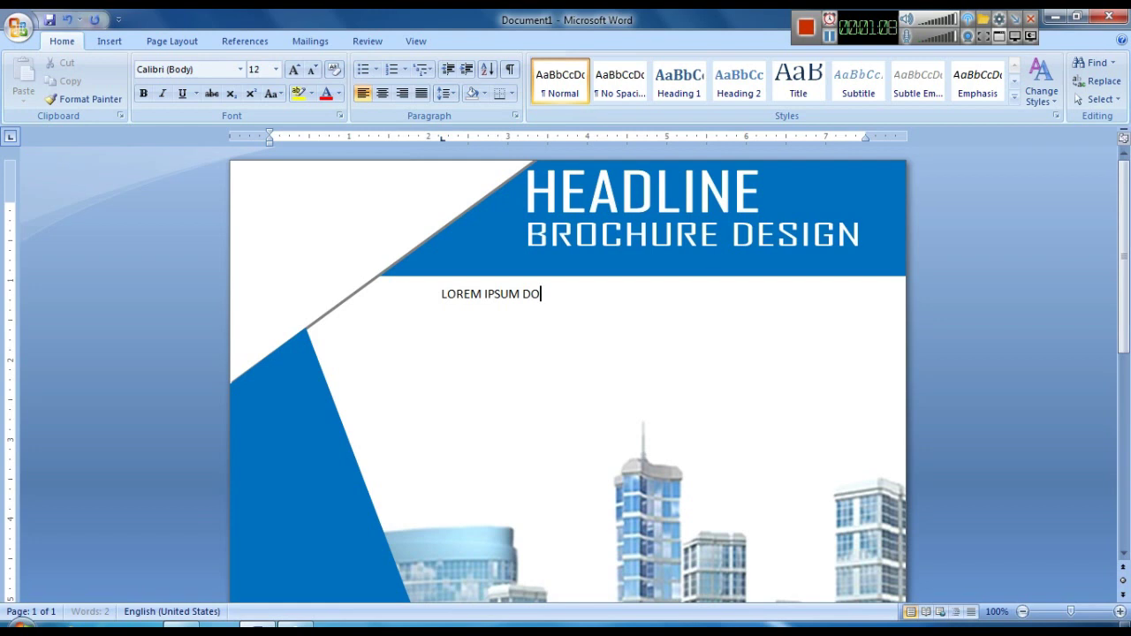
pyautogui.write(' R')
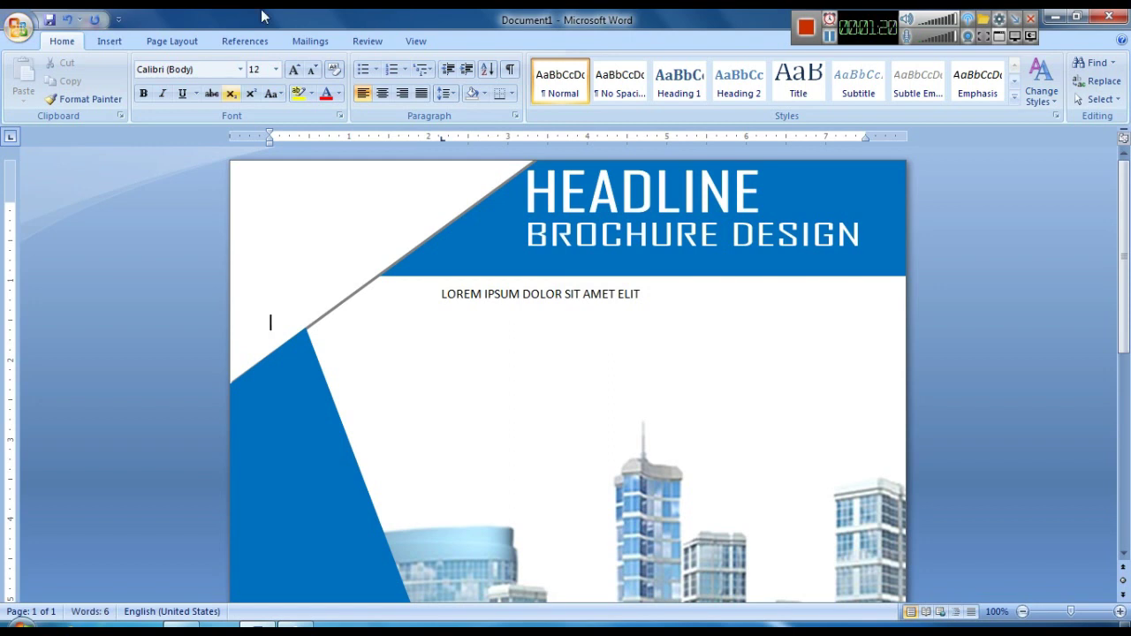
pyautogui.press('BackSpace')
pyautogui.write('FORYOUR O')
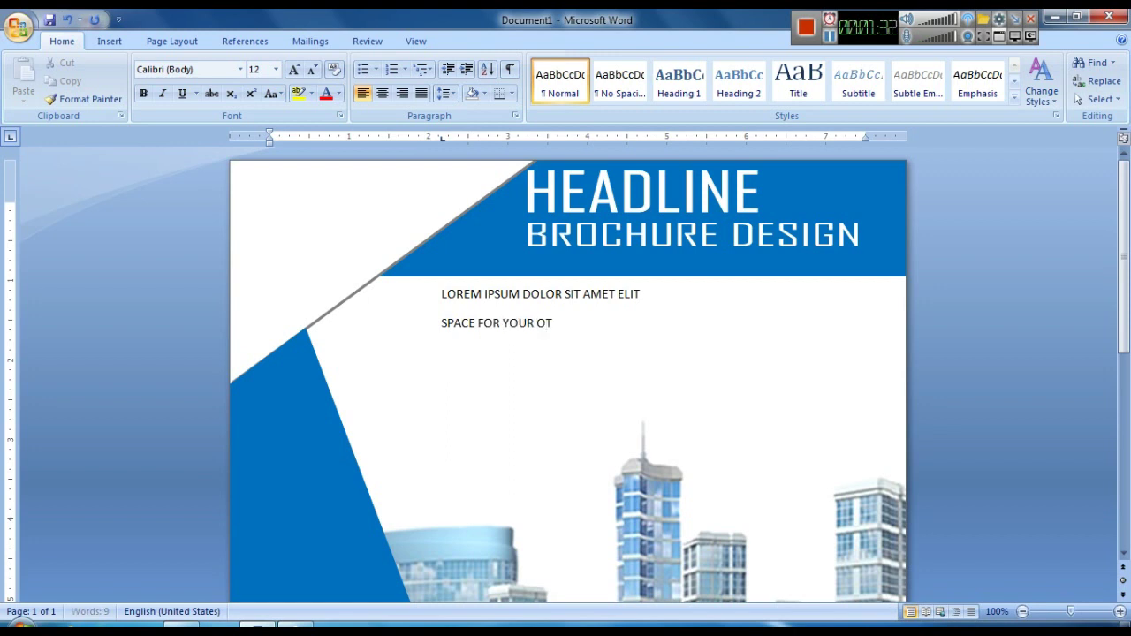
pyautogui.write(' TITLE')
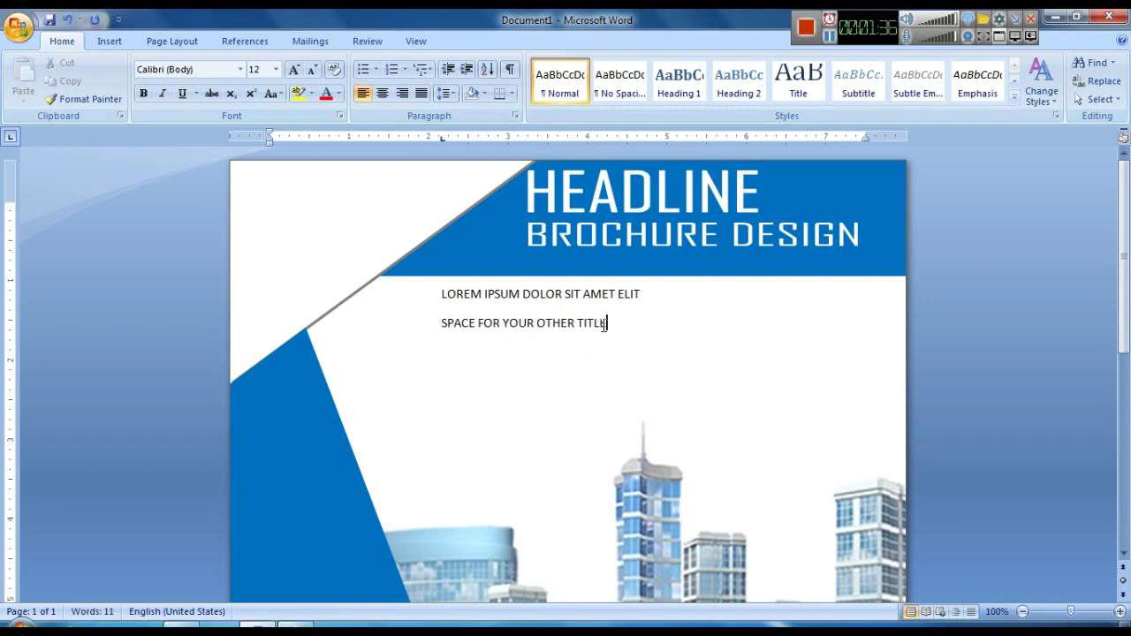
# - Remove the space after paragraph between the two title lines
pyautogui.moveTo(606, 323); pyautogui.dragTo(441, 293)
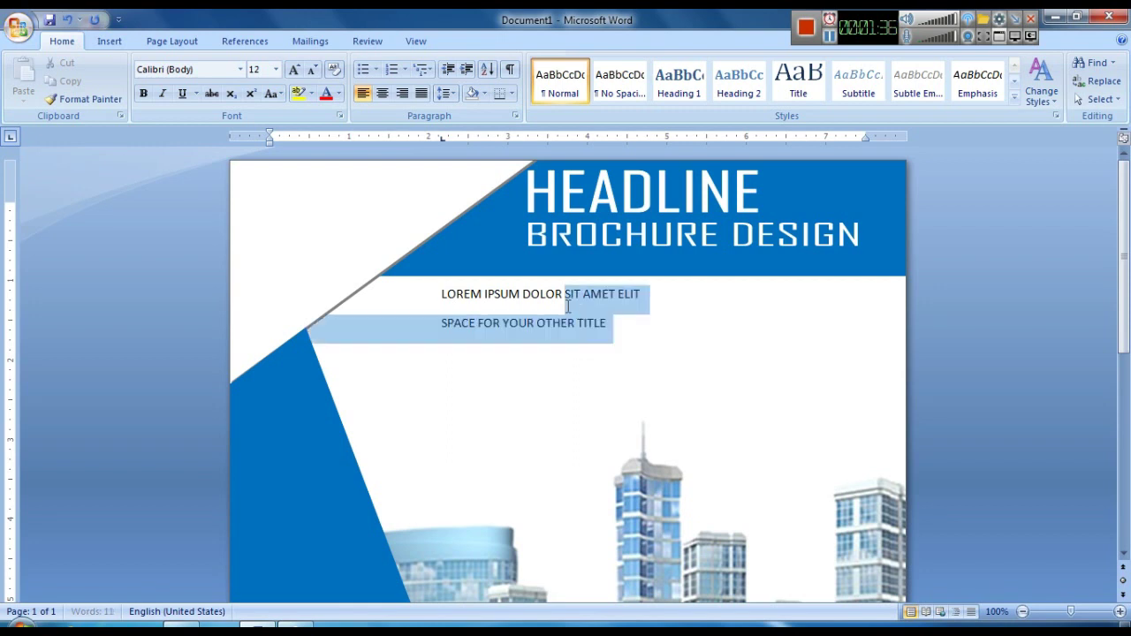
pyautogui.click(445, 93)
pyautogui.click(481, 258)
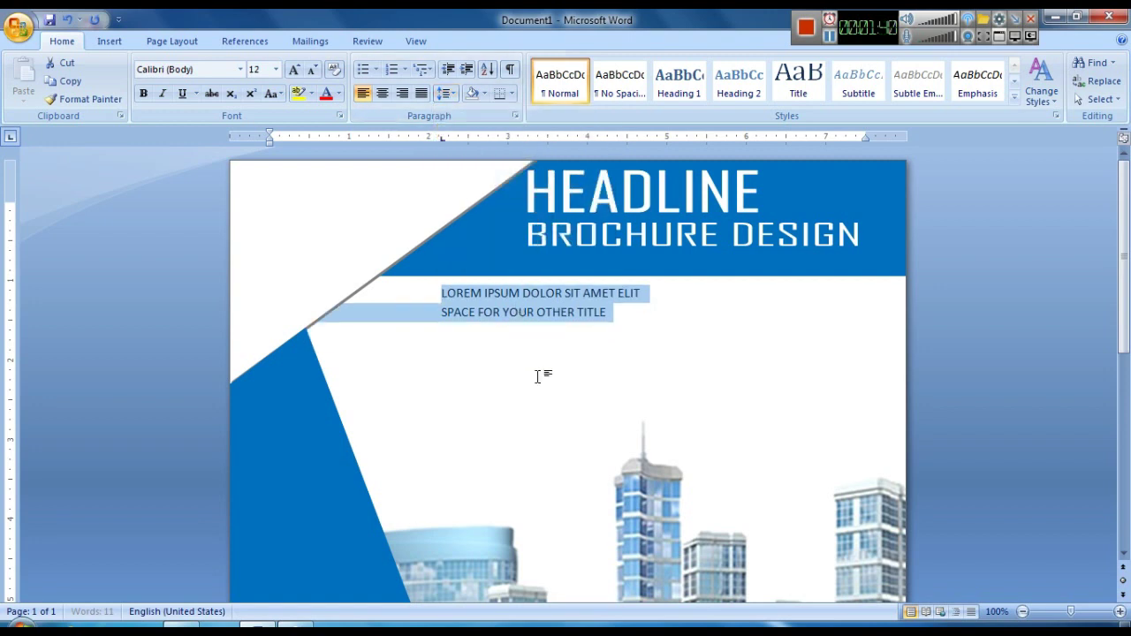
pyautogui.click(537, 312)
# - Enlarge the two title lines to 14 pt with Ctrl+]
pyautogui.moveTo(606, 314)
pyautogui.mouseDown()
pyautogui.moveTo(468, 294)
pyautogui.moveTo(607, 318)
pyautogui.mouseUp()
pyautogui.click(509, 314)
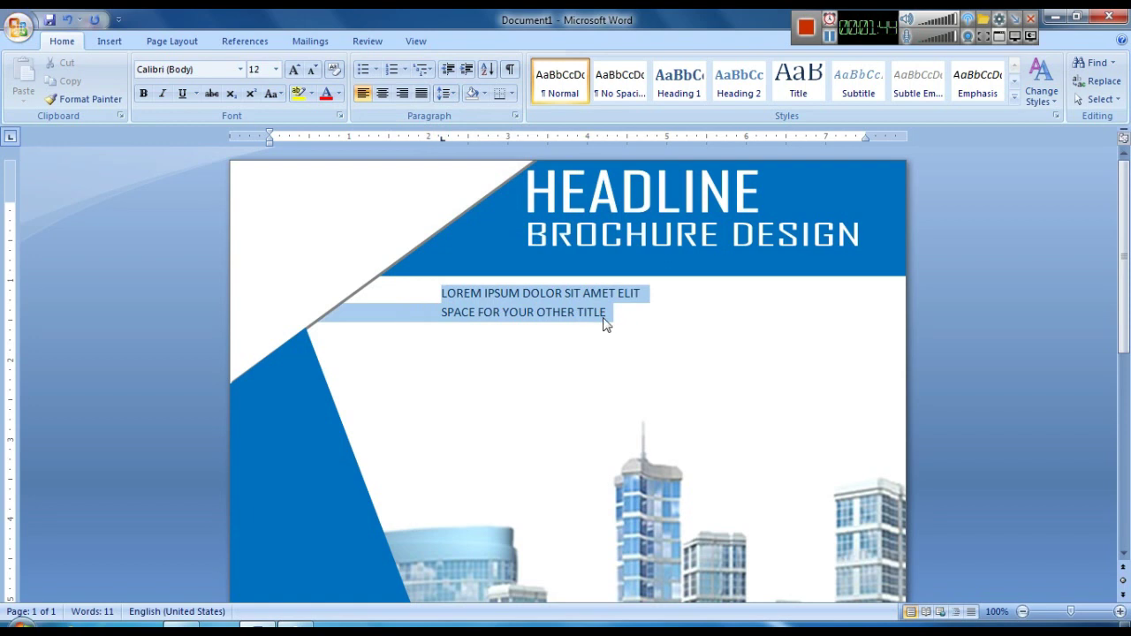
pyautogui.hotkey('ctrl', ']')
pyautogui.hotkey('ctrl', ']')
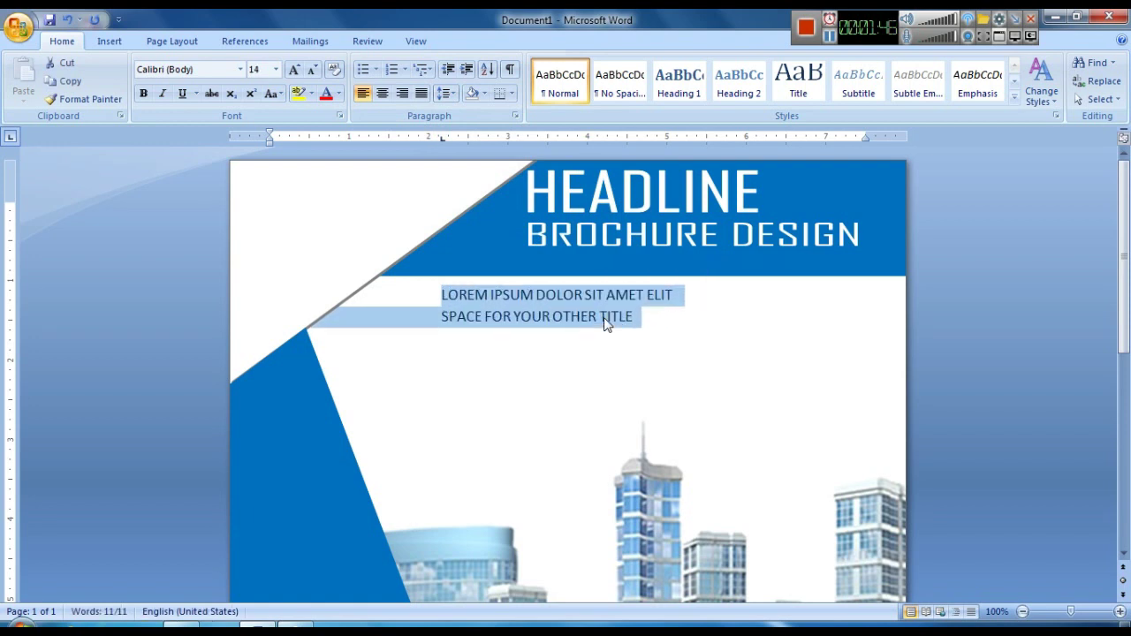
pyautogui.click(618, 332)
pyautogui.scroll(-1, 624, 359)
pyautogui.scroll(-1, 624, 358)
pyautogui.scroll(-1, 624, 371)
pyautogui.scroll(1, 624, 371)
pyautogui.scroll(-2, 624, 371)
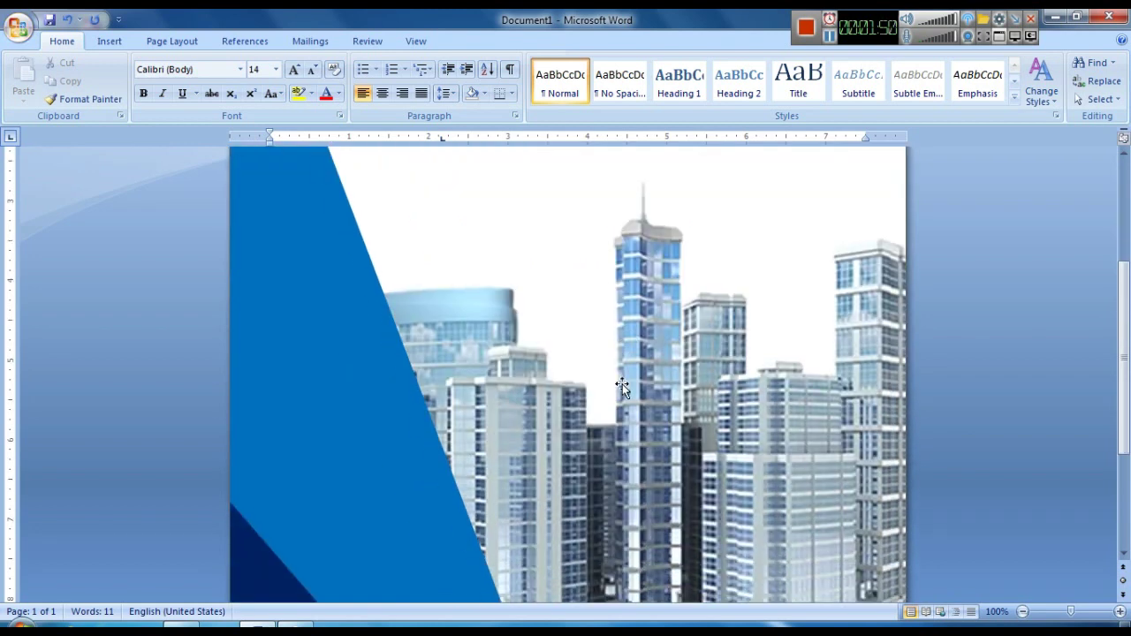
# - Insert WordArt in the chosen style and set its font to Agency FB
pyautogui.click(110, 41)
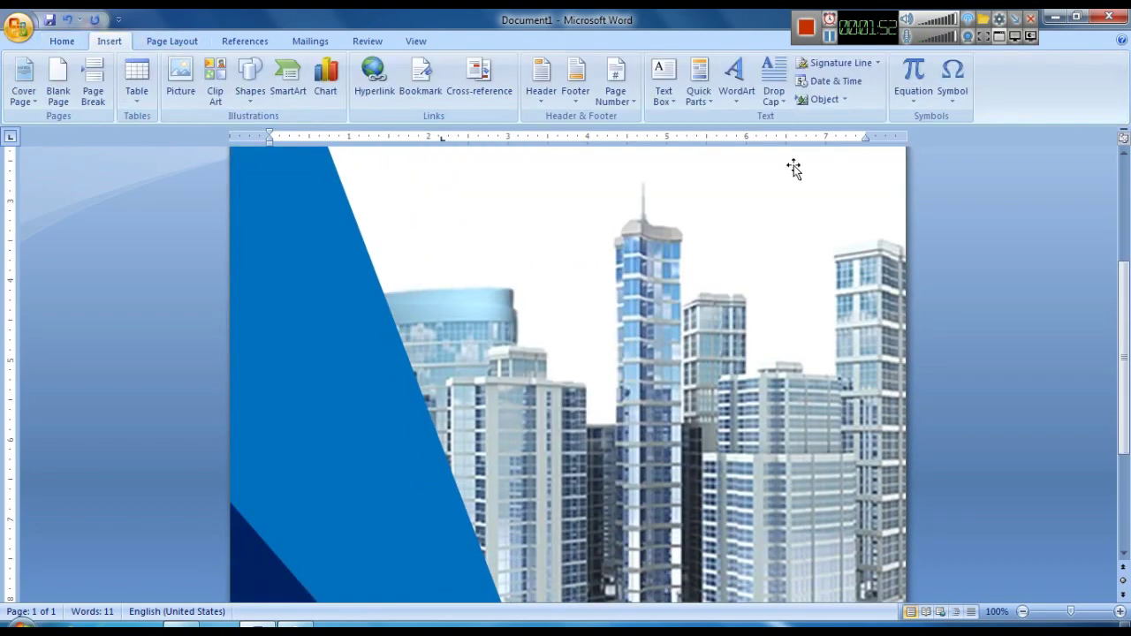
pyautogui.click(736, 88)
pyautogui.click(742, 131)
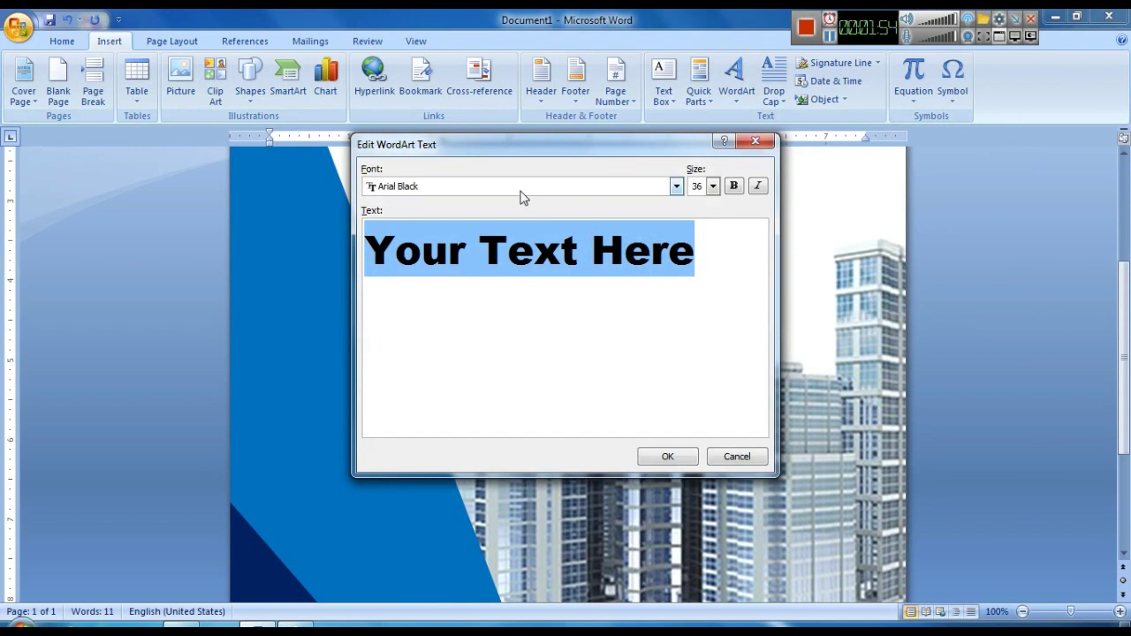
pyautogui.click(510, 187)
pyautogui.scroll(-2, 516, 271)
pyautogui.scroll(-2, 516, 271)
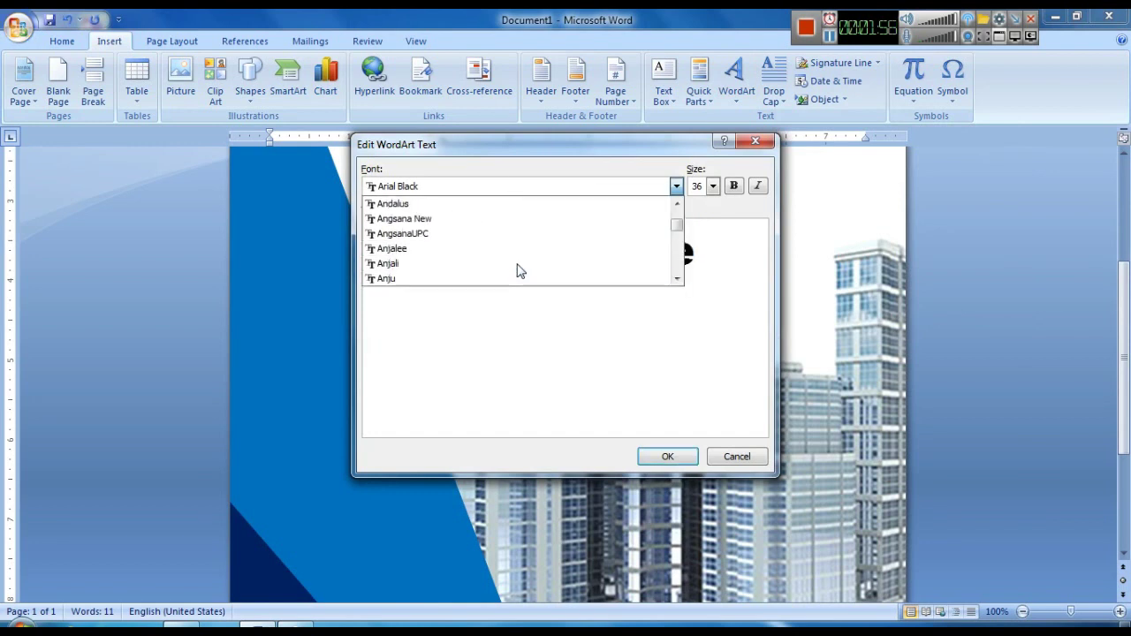
pyautogui.scroll(1, 519, 271)
pyautogui.scroll(1, 519, 270)
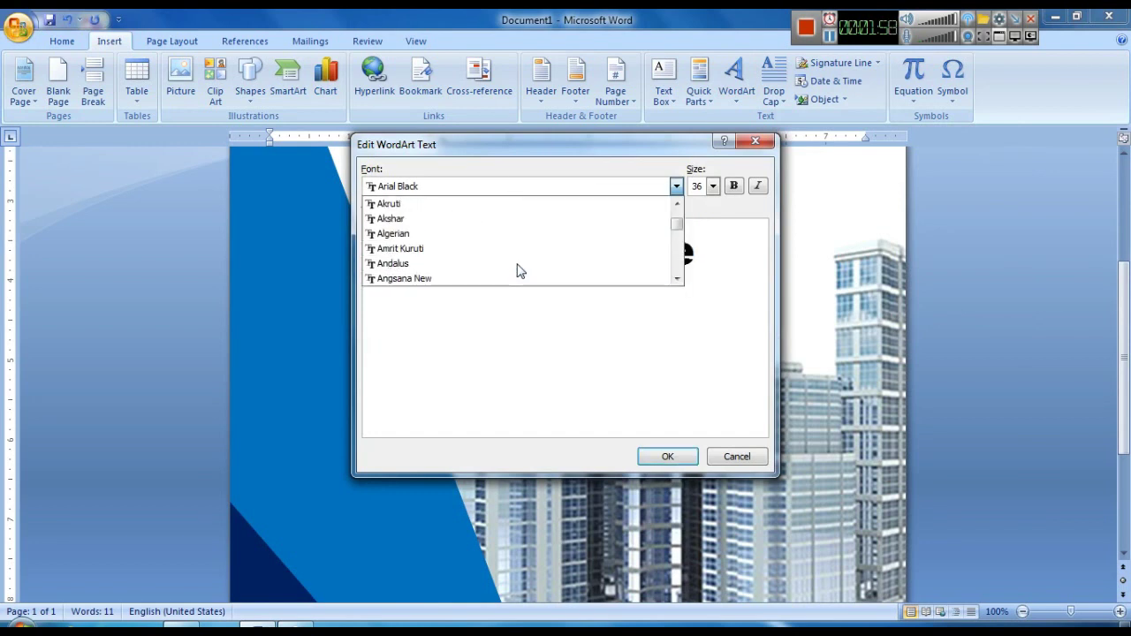
pyautogui.scroll(2, 520, 270)
pyautogui.scroll(1, 519, 271)
pyautogui.scroll(1, 520, 270)
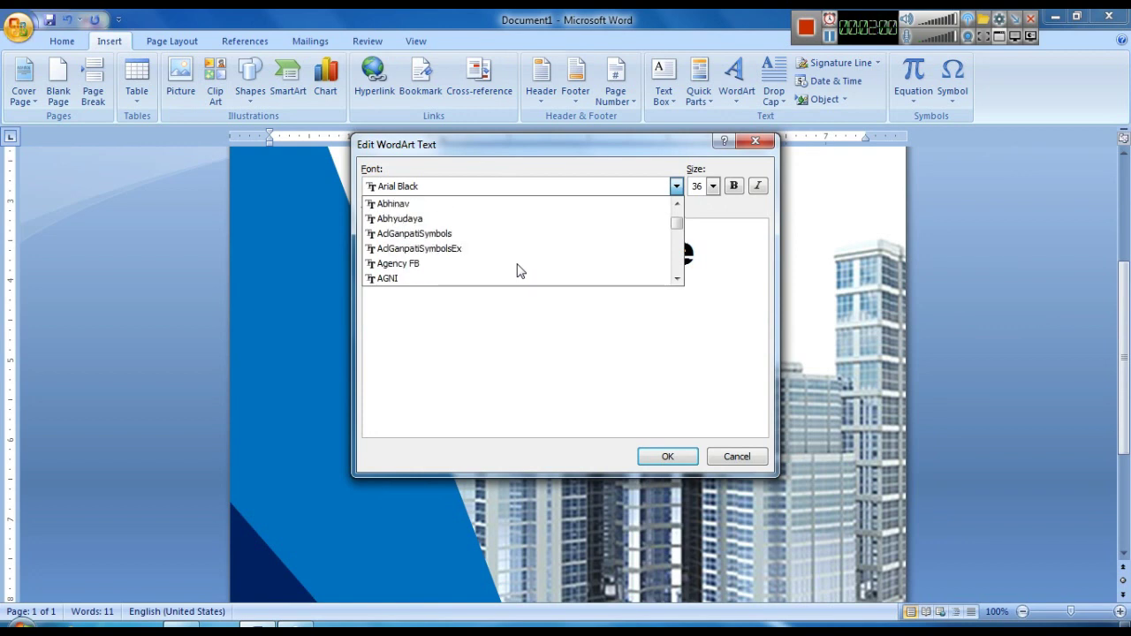
pyautogui.click(493, 269)
# - Replace the placeholder with bold '2018' and insert the WordArt
pyautogui.moveTo(696, 277); pyautogui.dragTo(363, 274)
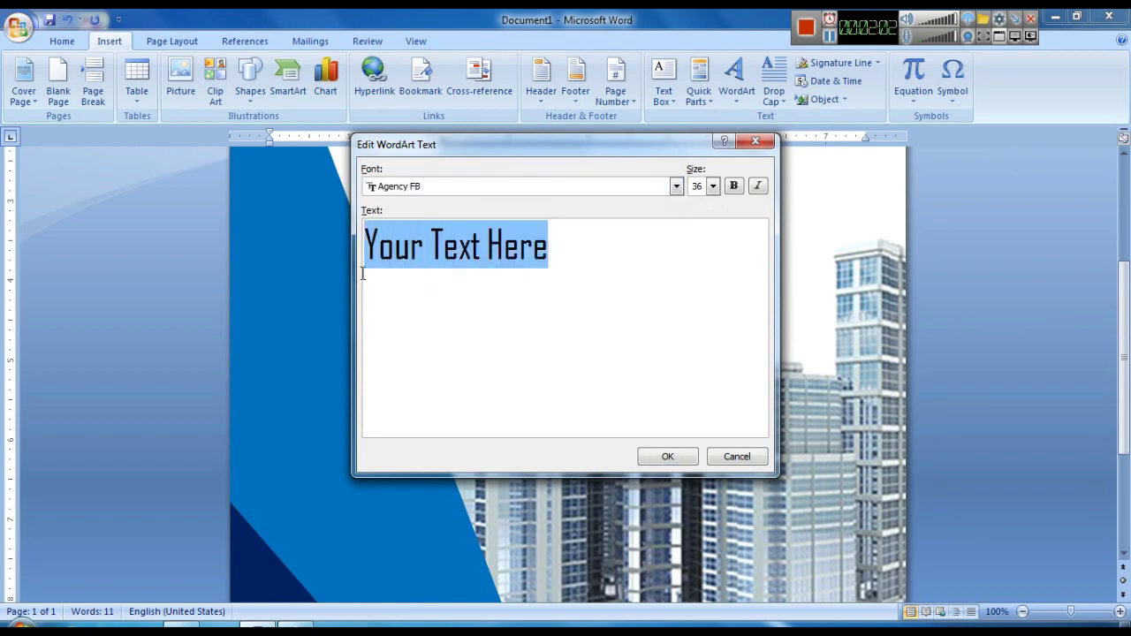
pyautogui.write('2018')
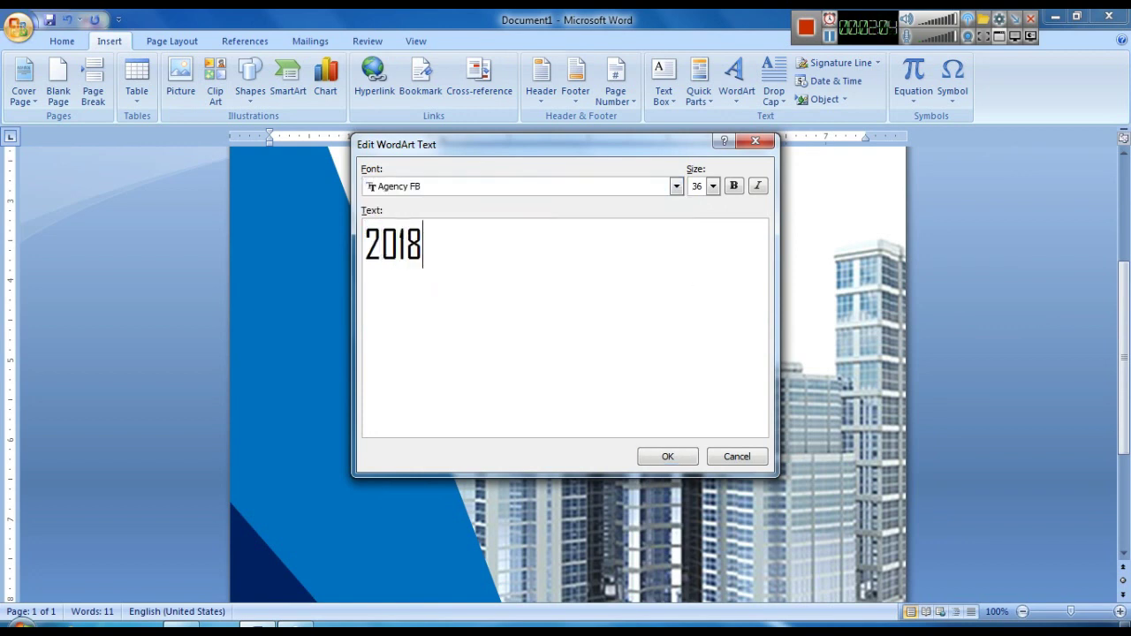
pyautogui.click(733, 186)
pyautogui.click(667, 456)
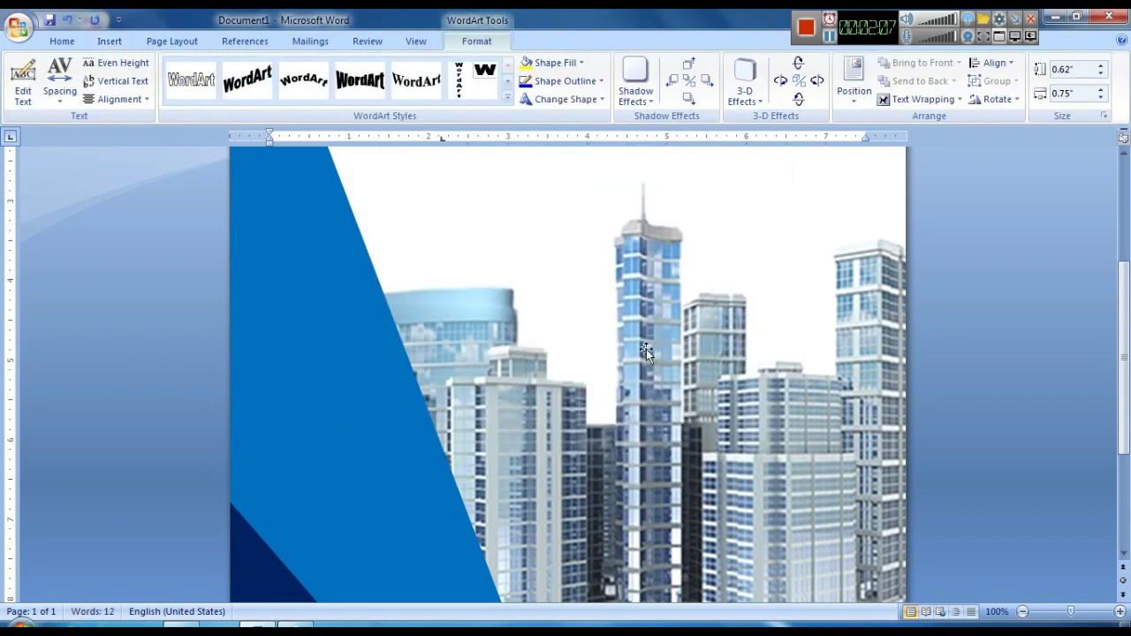
# - Float the 2018 WordArt in front of text, move it onto the blue shape, and enlarge it
pyautogui.click(923, 99)
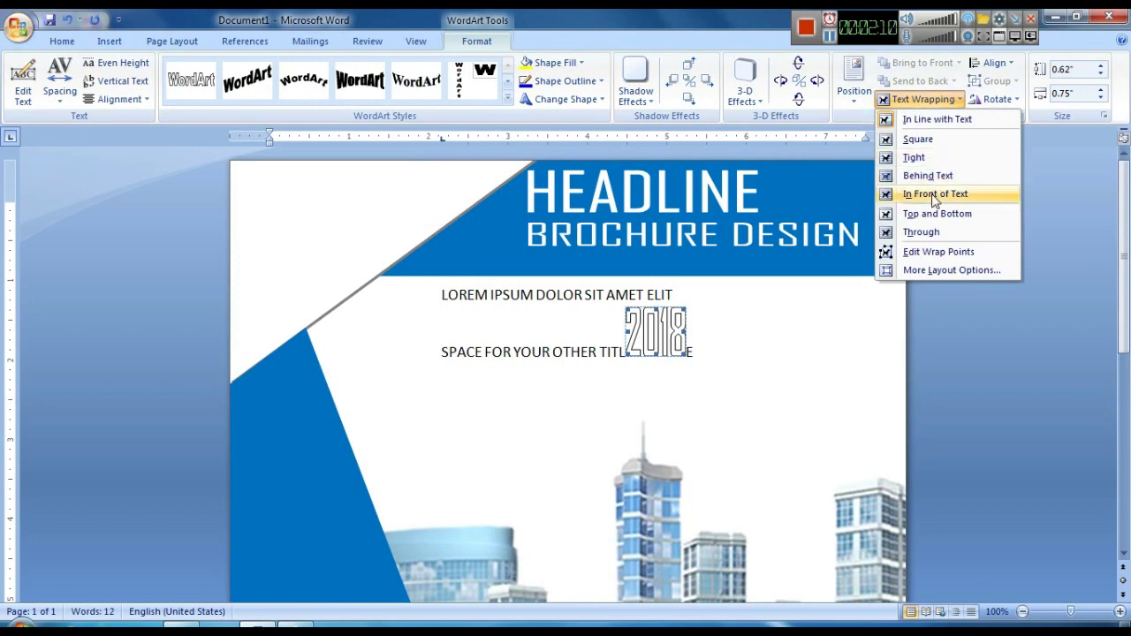
pyautogui.click(935, 194)
pyautogui.scroll(-2, 653, 265)
pyautogui.moveTo(651, 259); pyautogui.dragTo(311, 487)
pyautogui.scroll(-5, 314, 486)
pyautogui.moveTo(311, 247); pyautogui.dragTo(275, 415)
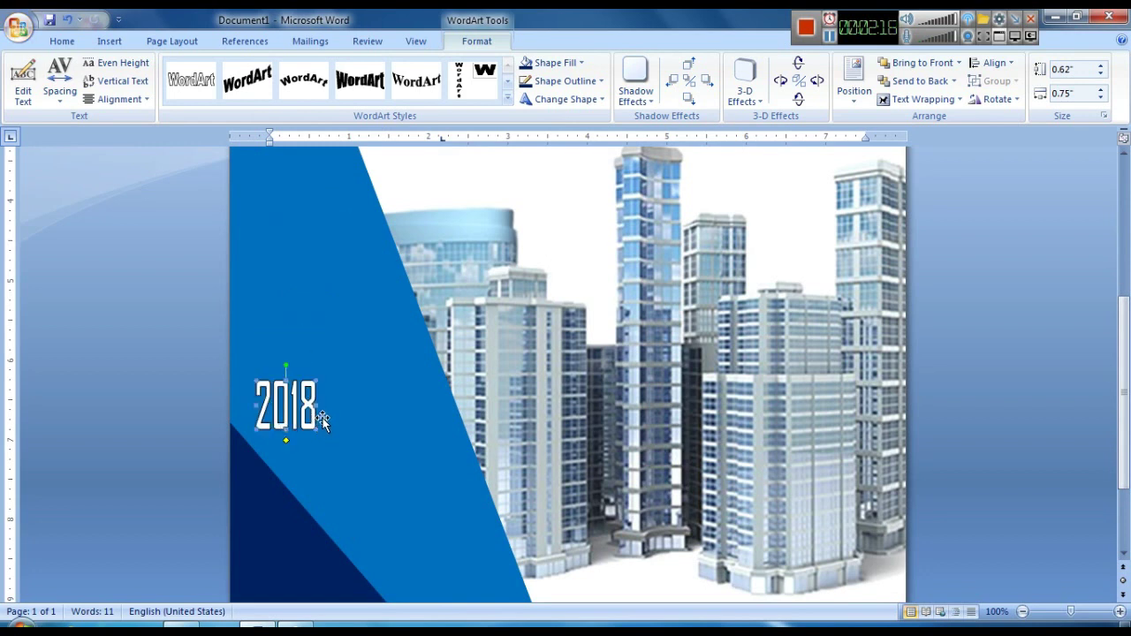
pyautogui.moveTo(364, 408)
pyautogui.mouseDown()
pyautogui.moveTo(407, 416)
pyautogui.moveTo(436, 464)
pyautogui.mouseUp()
# - Fill 2018 off-white, set its outline colour, and nudge it lower onto the dark blue
pyautogui.scroll(-3, 374, 473)
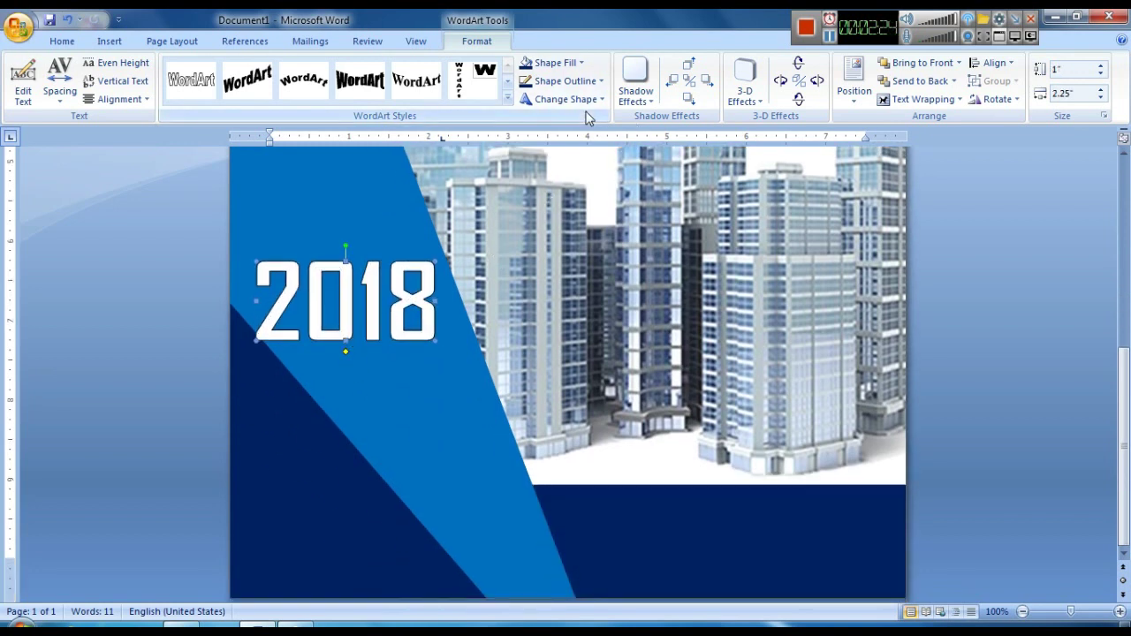
pyautogui.click(557, 63)
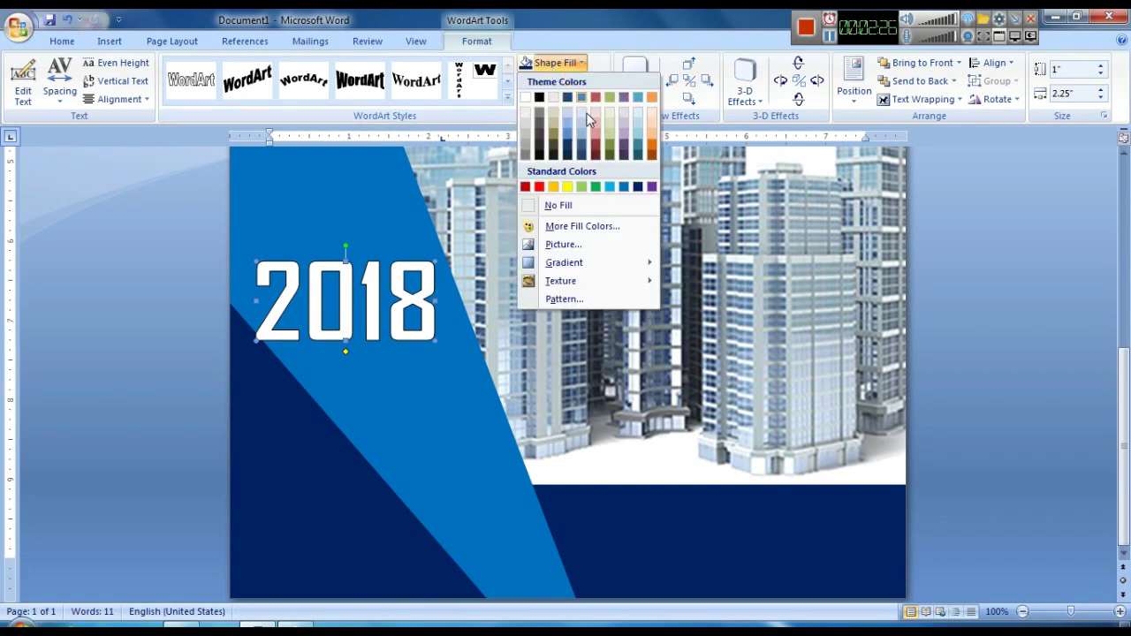
pyautogui.click(526, 114)
pyautogui.click(547, 85)
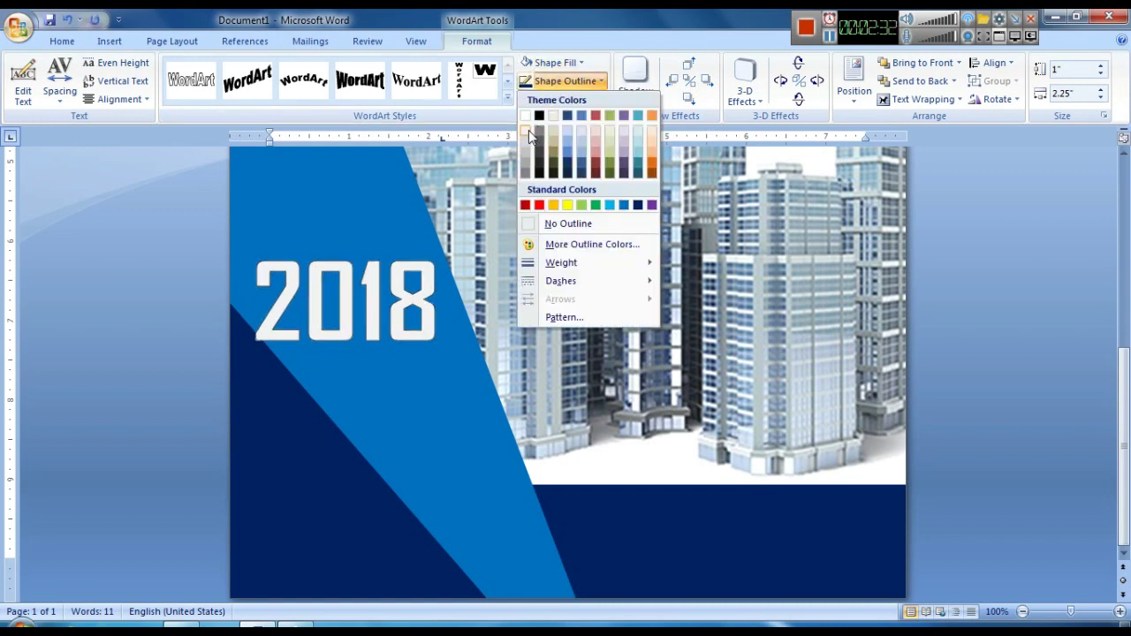
pyautogui.click(527, 133)
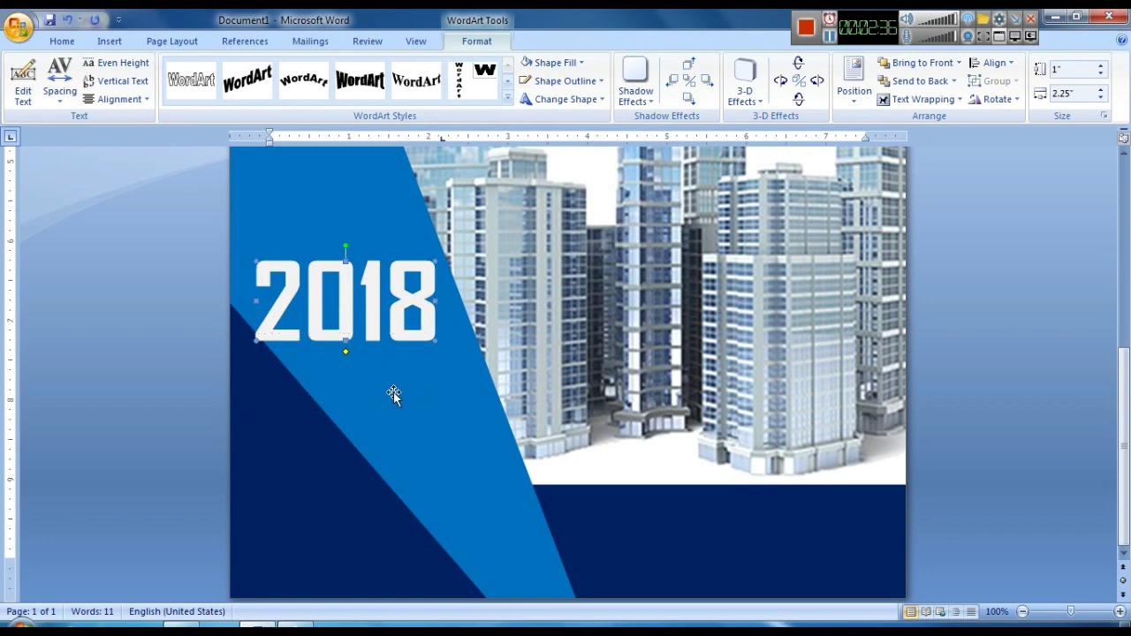
pyautogui.moveTo(394, 378); pyautogui.dragTo(392, 393)
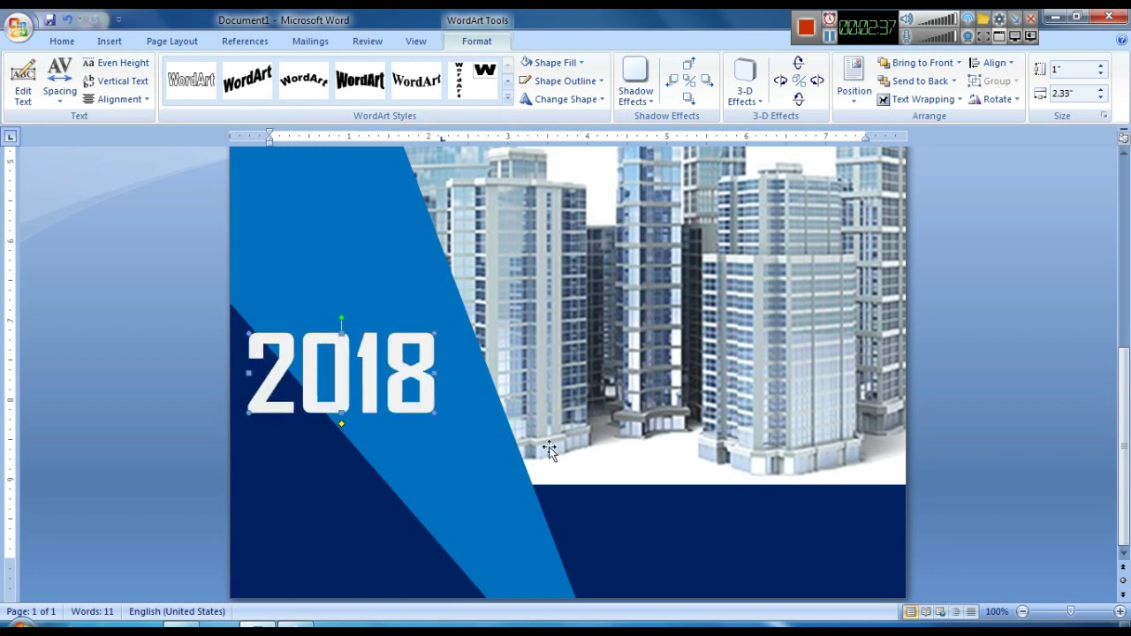
pyautogui.click(596, 495)
pyautogui.scroll(10, 644, 448)
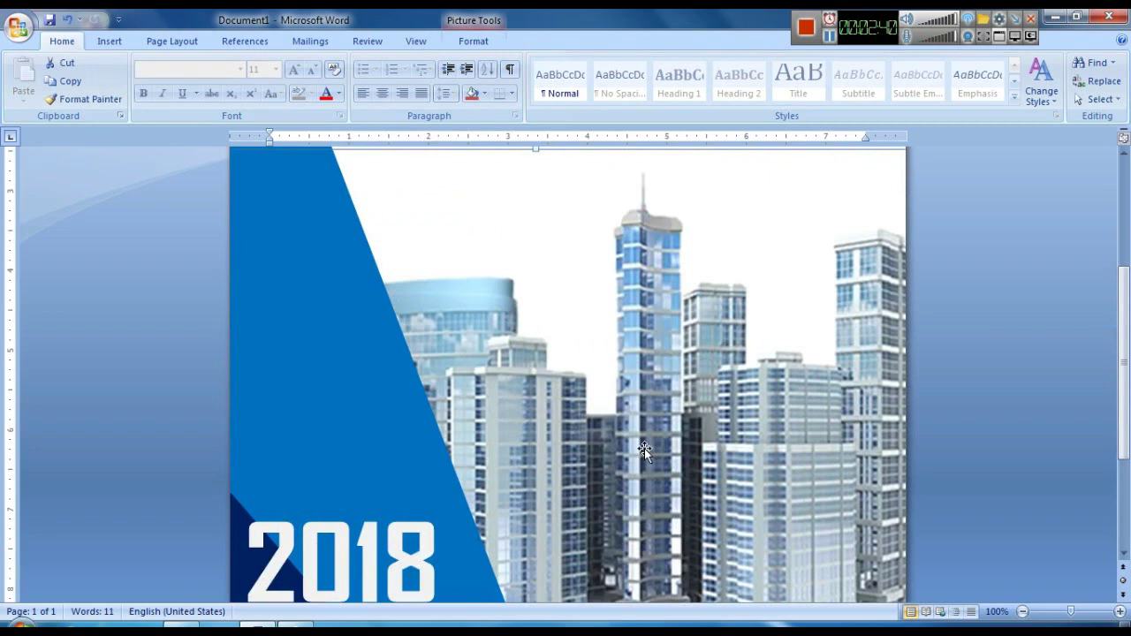
# - Deselect the picture, scroll over the finished brochure page, and bring up the Insert commands
pyautogui.click(730, 281)
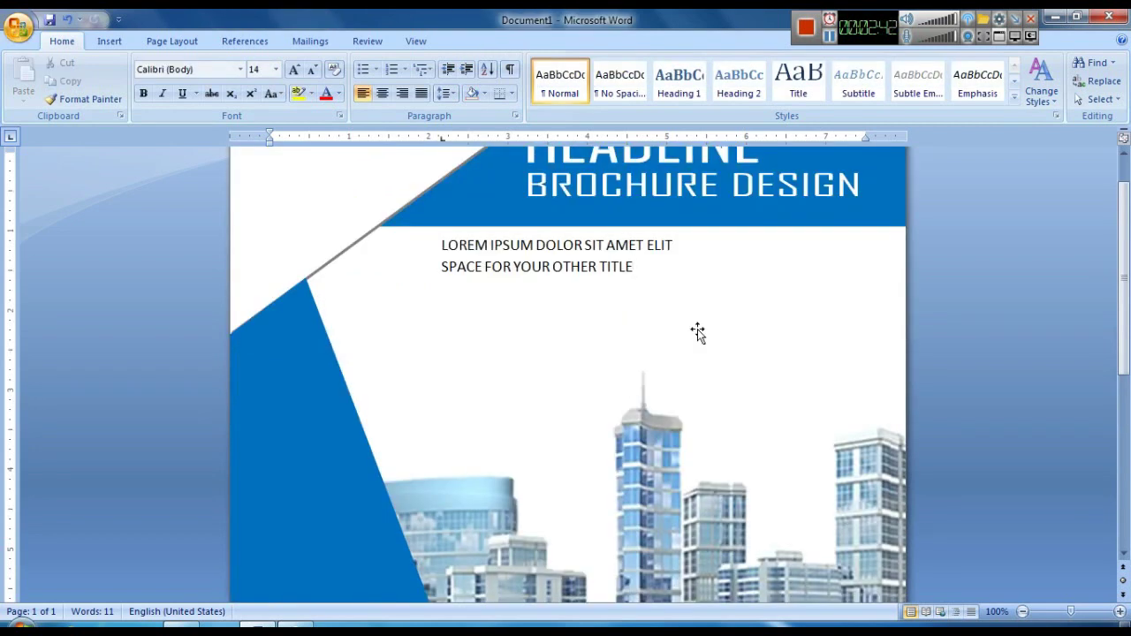
pyautogui.scroll(-4, 697, 328)
pyautogui.scroll(-3, 487, 436)
pyautogui.scroll(3, 512, 340)
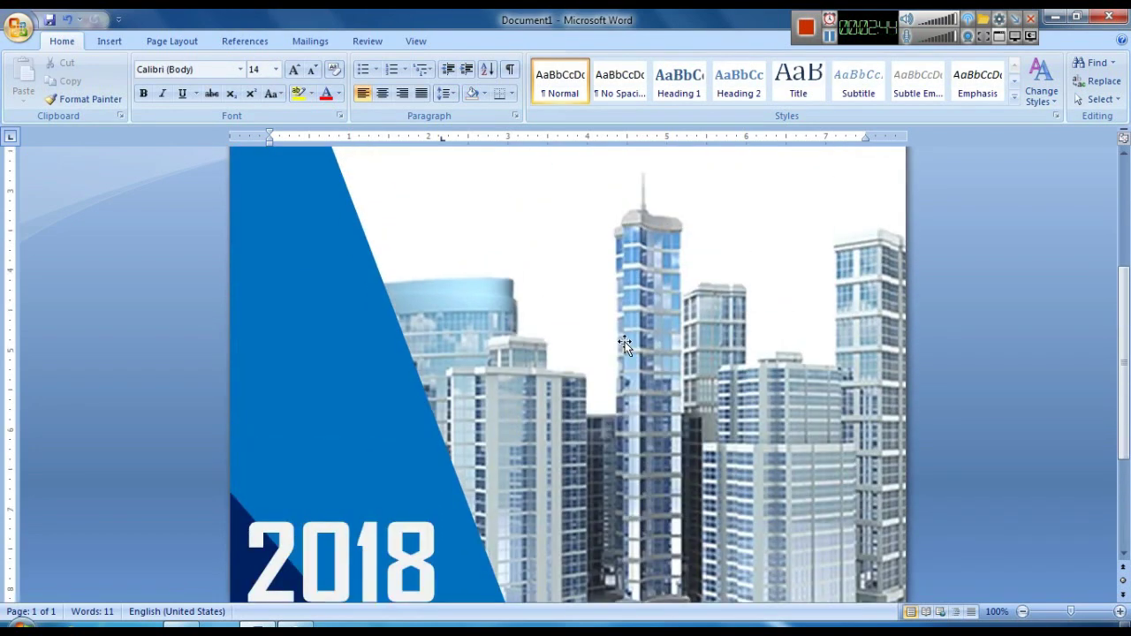
pyautogui.scroll(3, 628, 339)
pyautogui.scroll(-2, 628, 341)
pyautogui.scroll(-4, 625, 342)
pyautogui.scroll(1, 552, 432)
pyautogui.scroll(-1, 551, 432)
pyautogui.scroll(2, 553, 427)
pyautogui.scroll(2, 554, 427)
pyautogui.scroll(-4, 554, 427)
pyautogui.scroll(3, 553, 430)
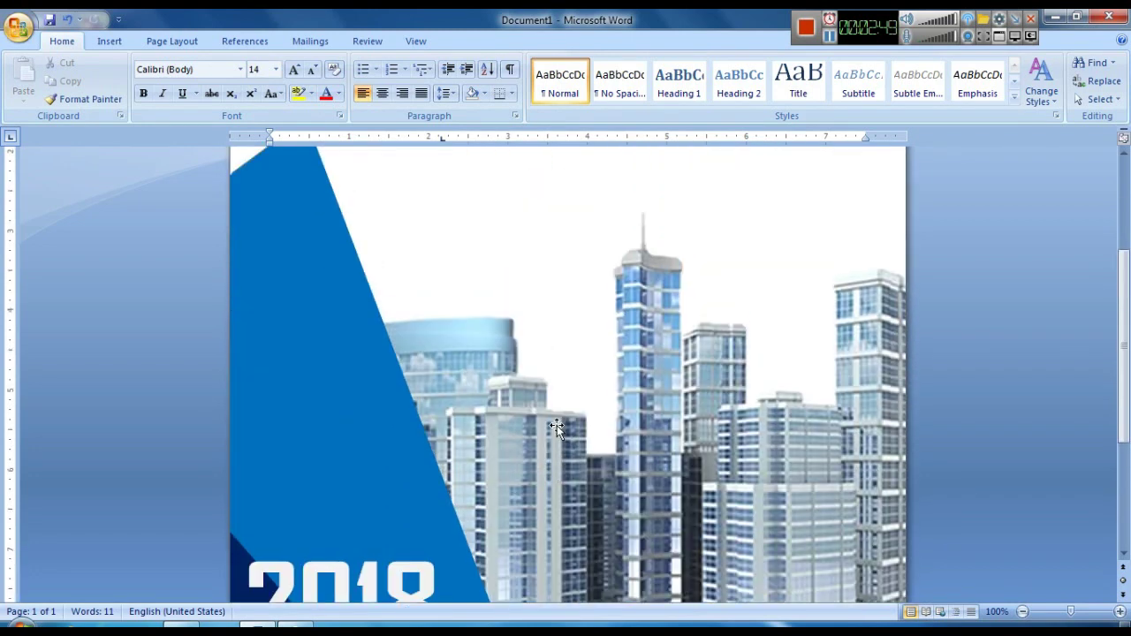
pyautogui.scroll(3, 557, 429)
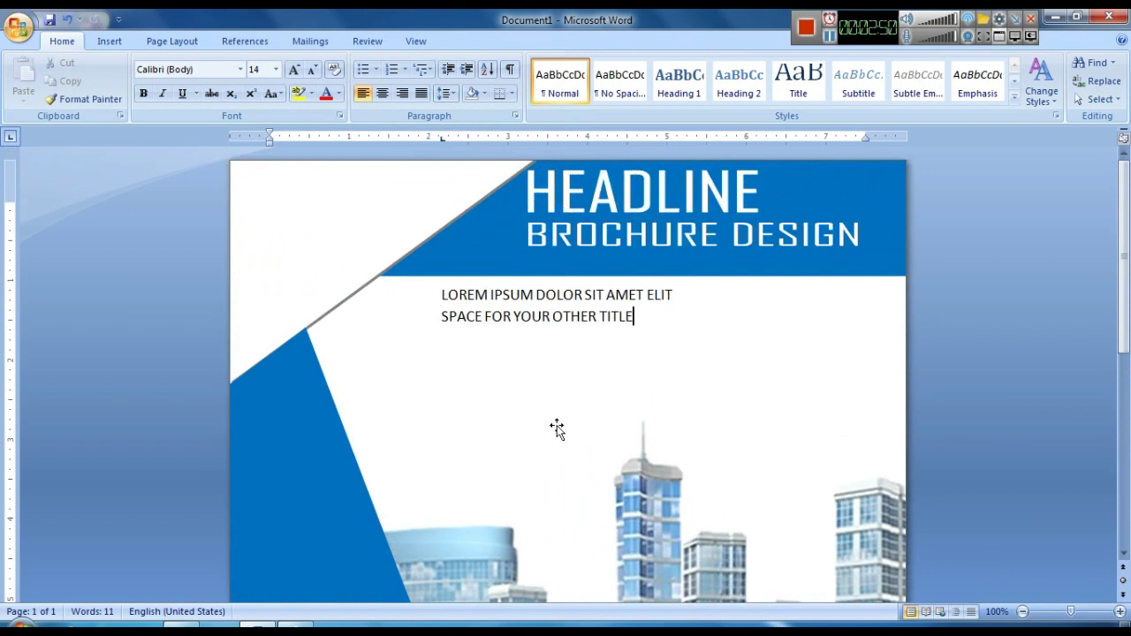
pyautogui.click(108, 41)
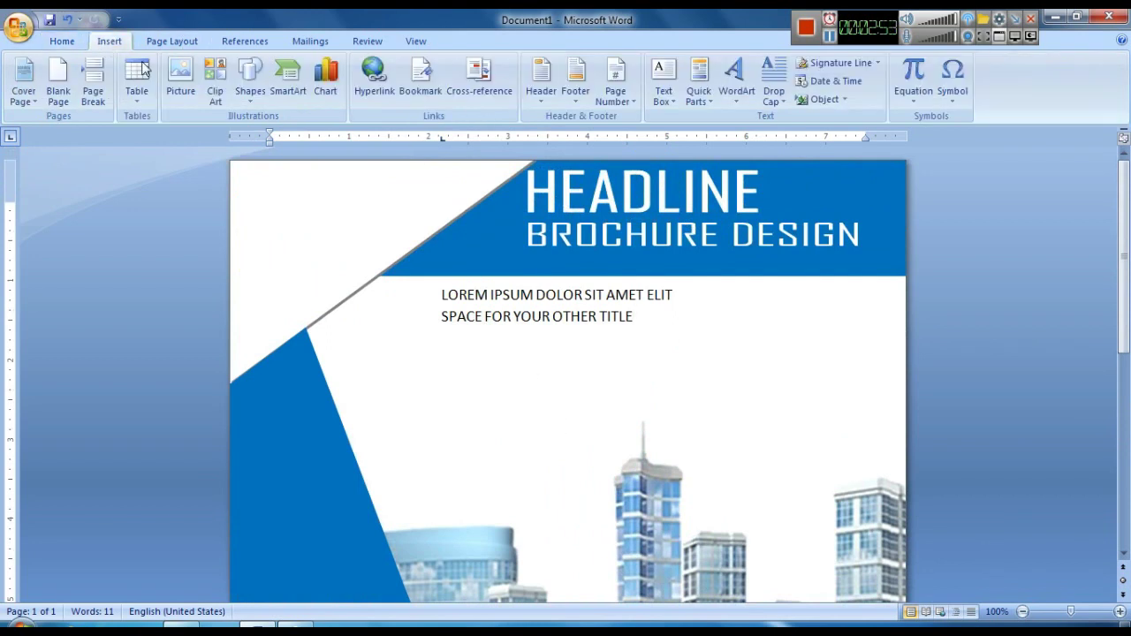
# - Draw a diamond shape in the brochure's white top-left corner
pyautogui.click(250, 82)
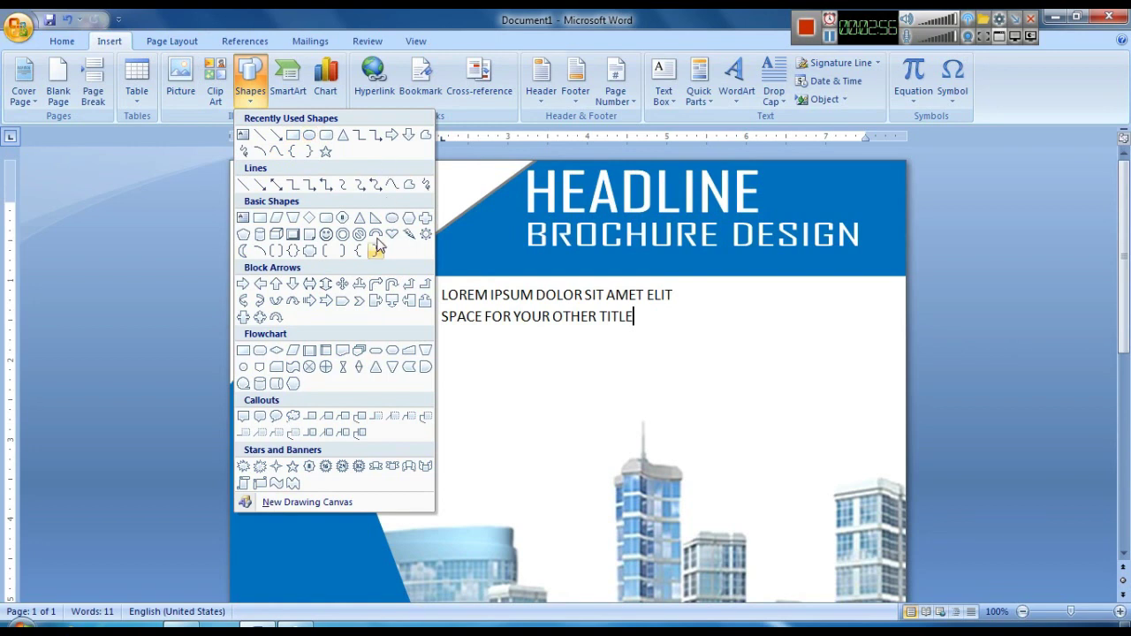
pyautogui.click(310, 219)
pyautogui.moveTo(250, 181); pyautogui.dragTo(337, 266)
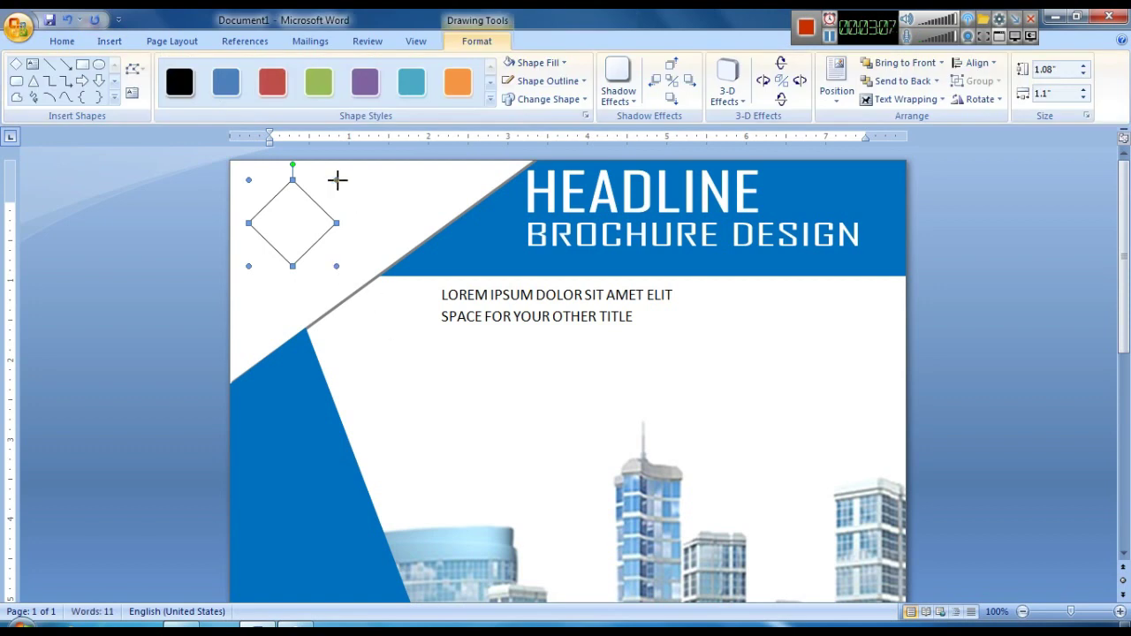
pyautogui.moveTo(337, 180); pyautogui.dragTo(342, 181)
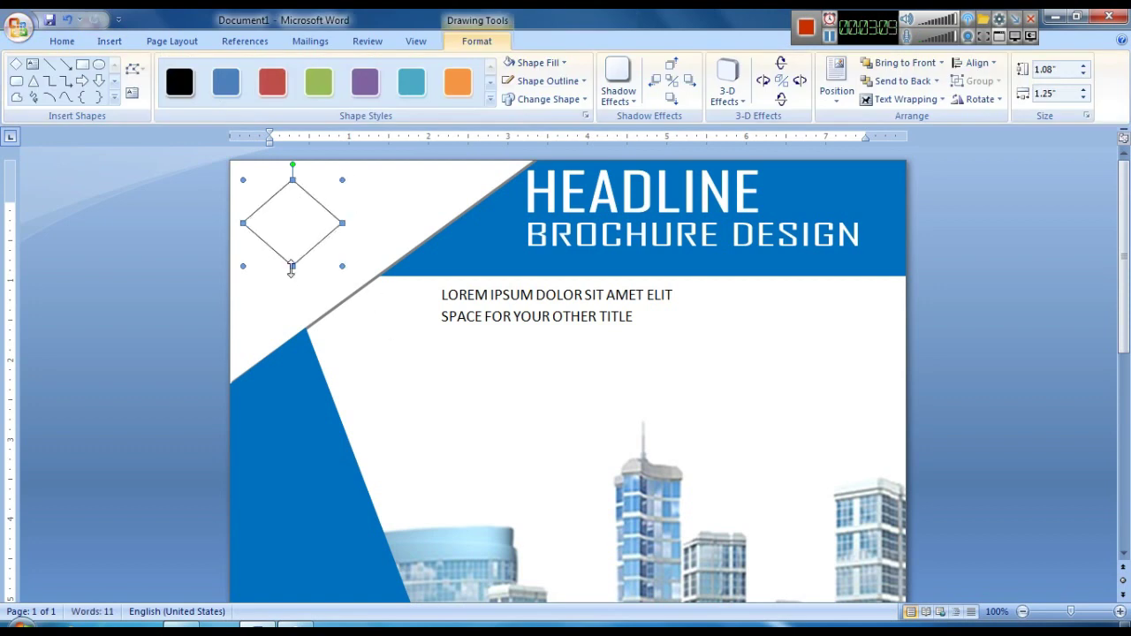
pyautogui.moveTo(292, 268); pyautogui.dragTo(292, 276)
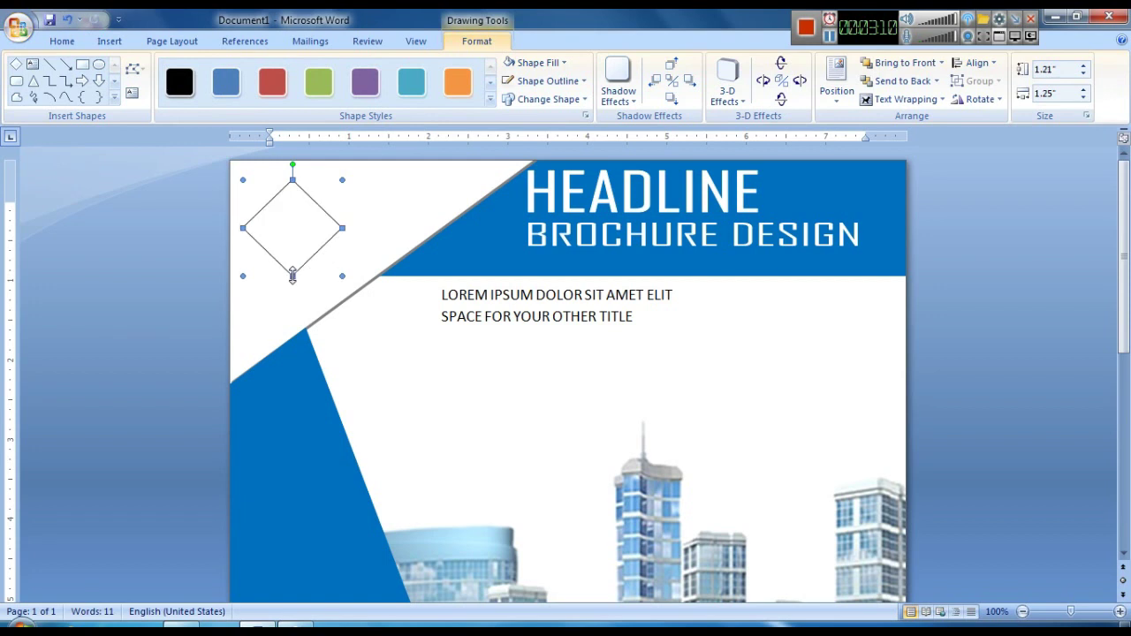
# - Give the diamond a red outline and resize it to about 1 inch square
pyautogui.click(548, 81)
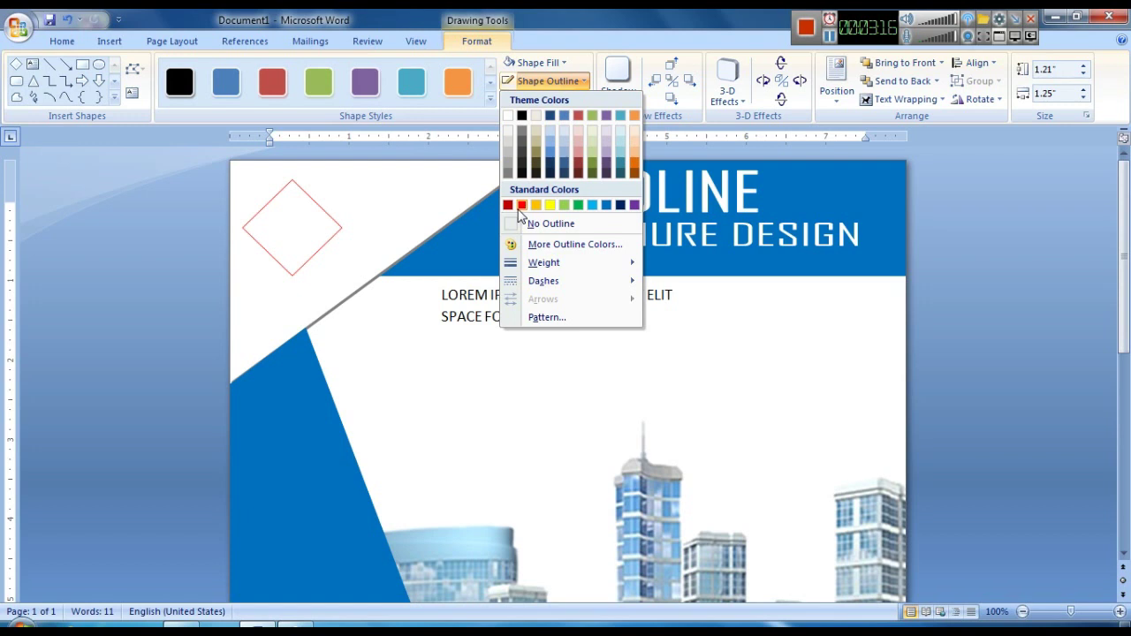
pyautogui.click(521, 205)
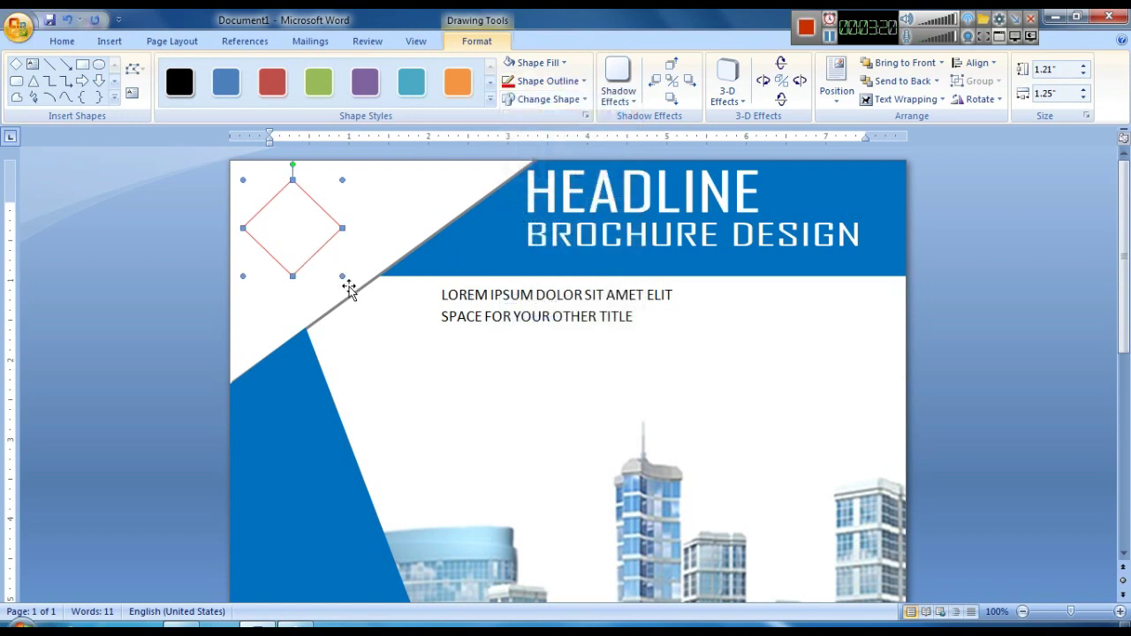
pyautogui.moveTo(335, 271); pyautogui.dragTo(336, 265)
pyautogui.moveTo(292, 227); pyautogui.dragTo(286, 233)
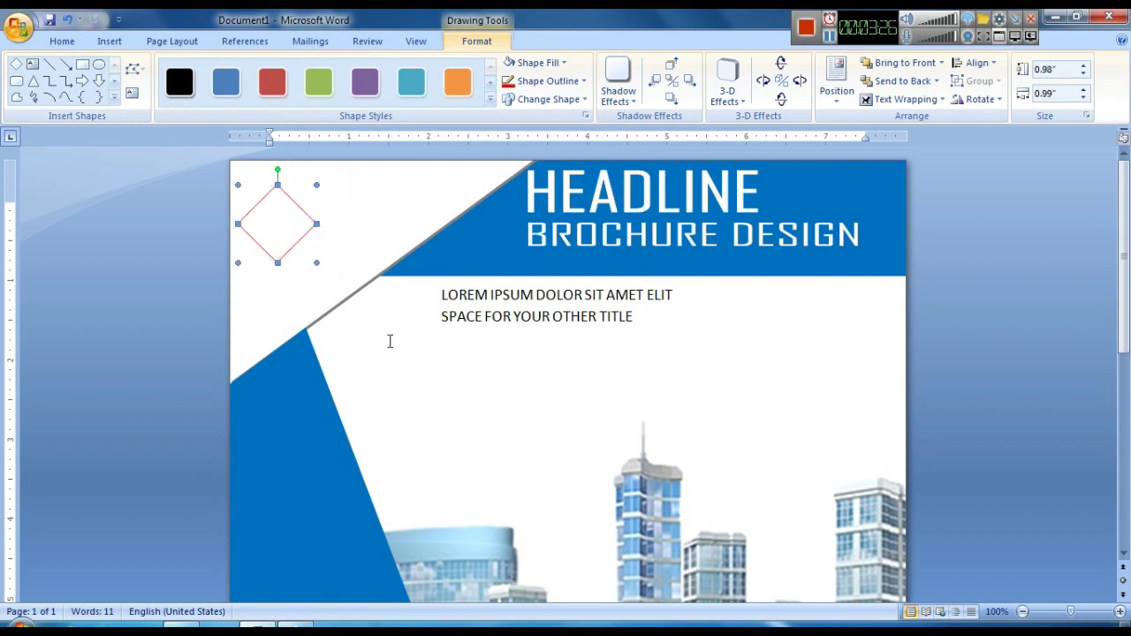
pyautogui.click(388, 341)
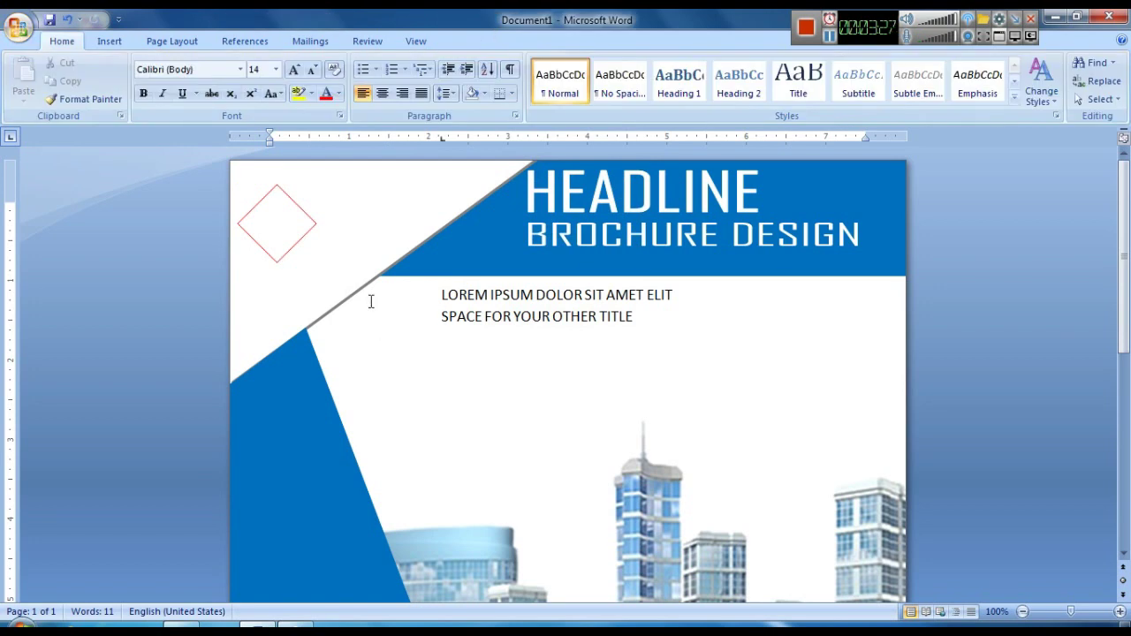
# - Insert a WordArt reading 'BUSINESS' in the Agency FB font
pyautogui.click(107, 41)
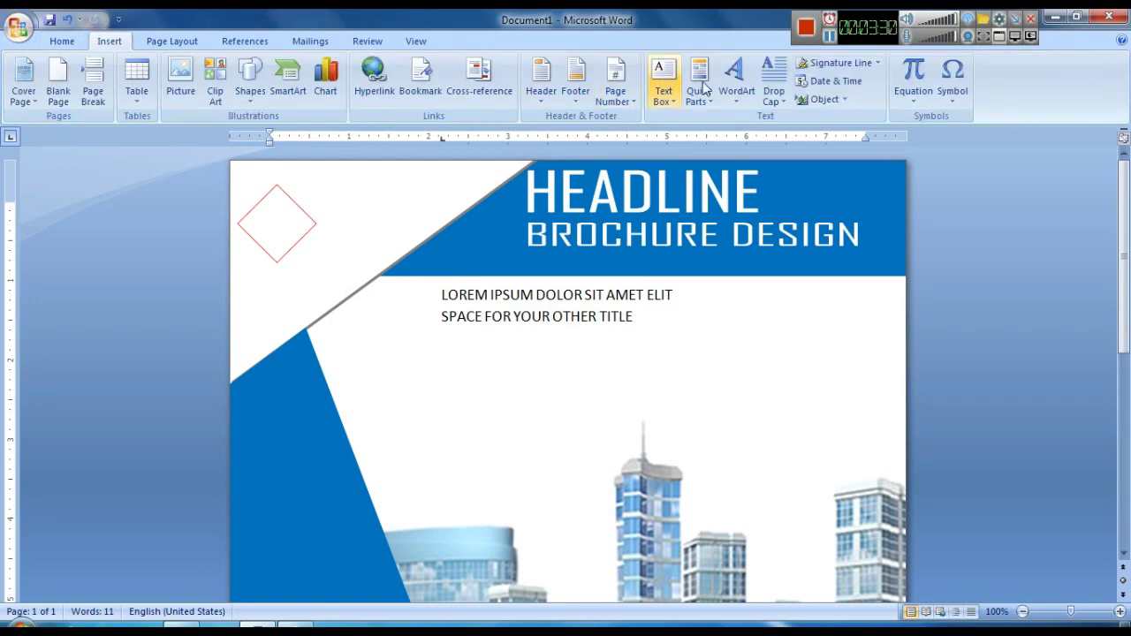
pyautogui.click(736, 78)
pyautogui.click(746, 131)
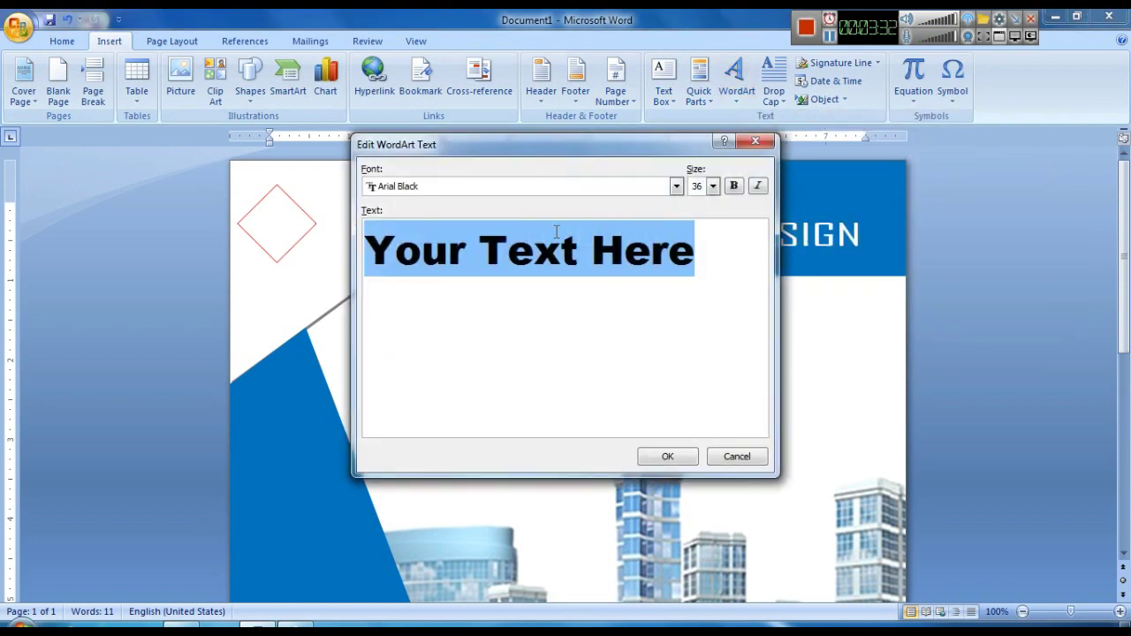
pyautogui.click(469, 188)
pyautogui.scroll(-2, 462, 267)
pyautogui.scroll(3, 462, 266)
pyautogui.scroll(3, 464, 279)
pyautogui.scroll(3, 462, 279)
pyautogui.scroll(2, 462, 279)
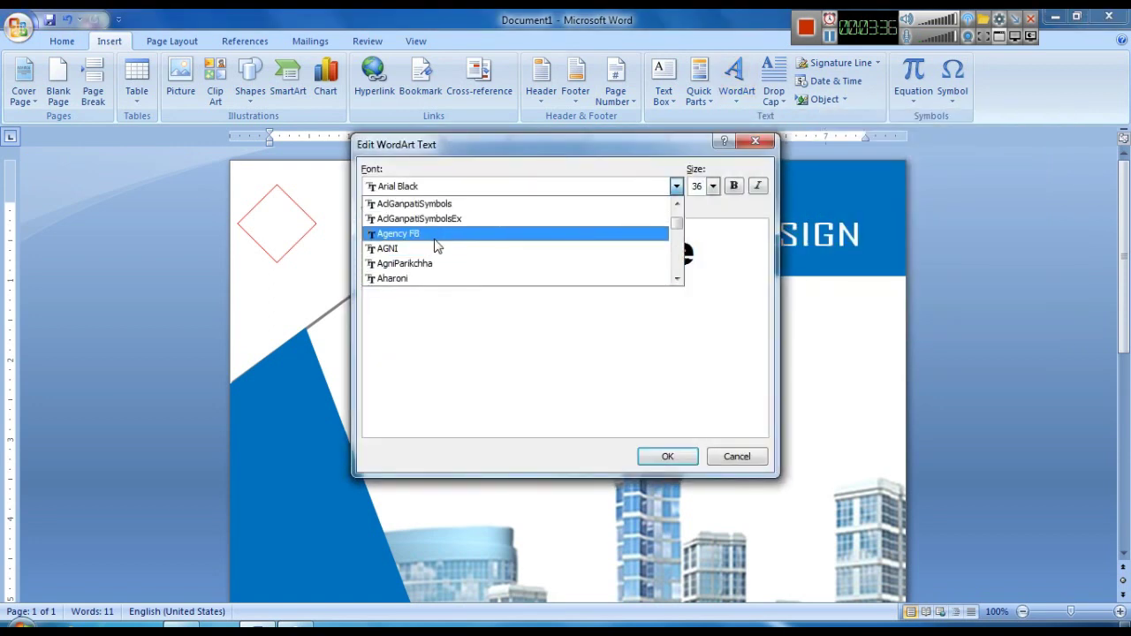
pyautogui.click(435, 235)
pyautogui.tripleClick(588, 256)
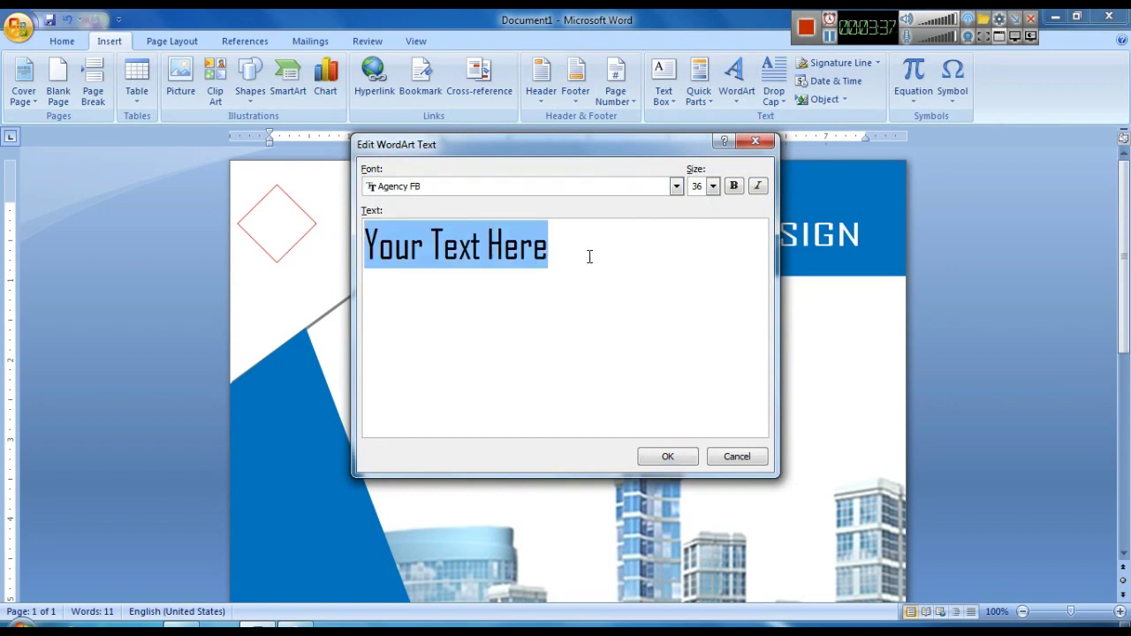
pyautogui.press('BackSpace')
pyautogui.write('BUSINESS')
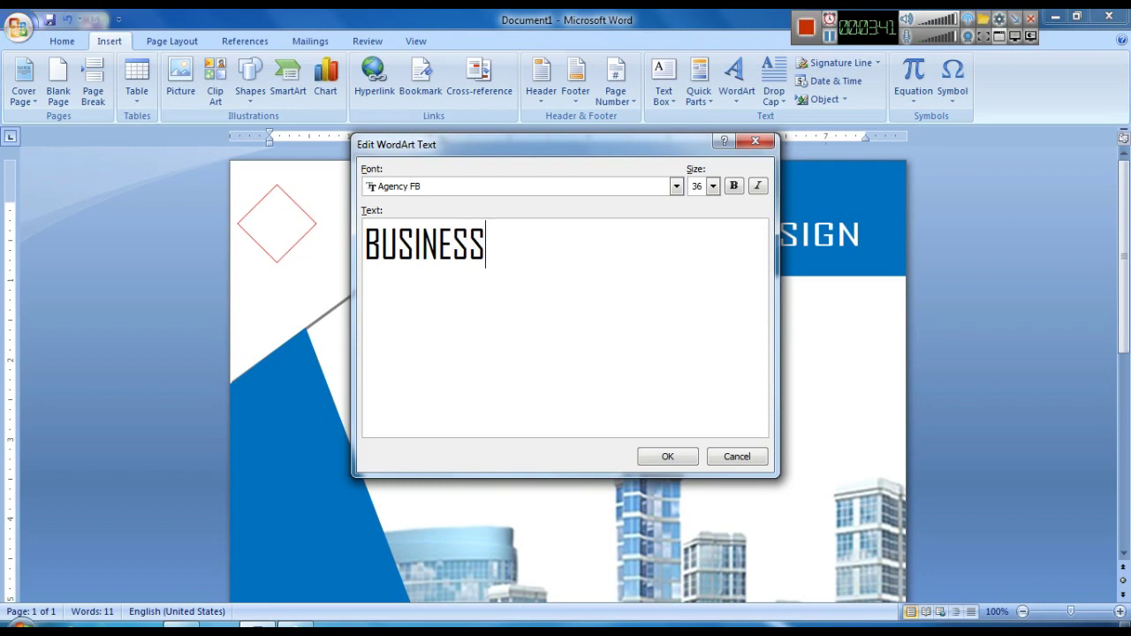
pyautogui.click(650, 456)
# - Set BUSINESS to In Front of Text, shorten it, and move it beside the diamond
pyautogui.click(923, 98)
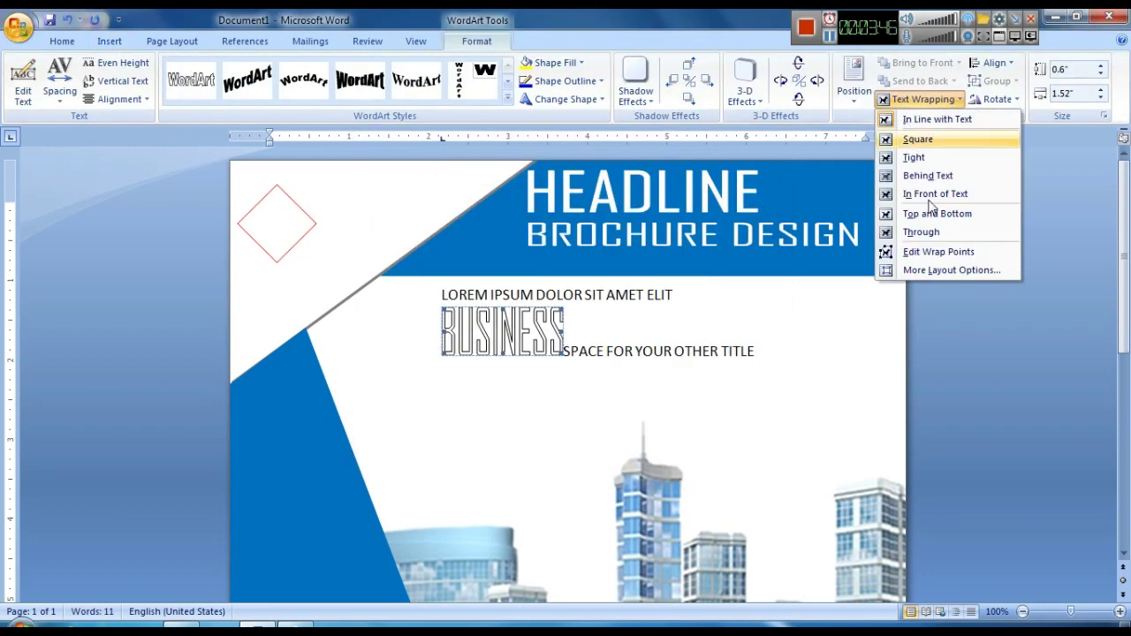
pyautogui.click(934, 195)
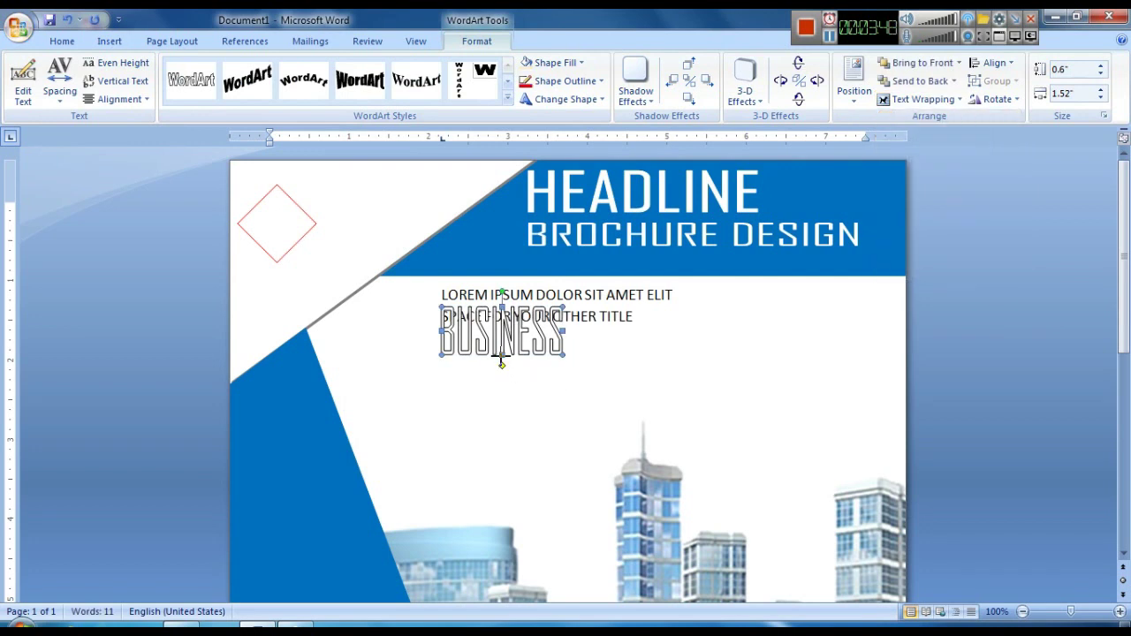
pyautogui.moveTo(502, 344); pyautogui.dragTo(500, 340)
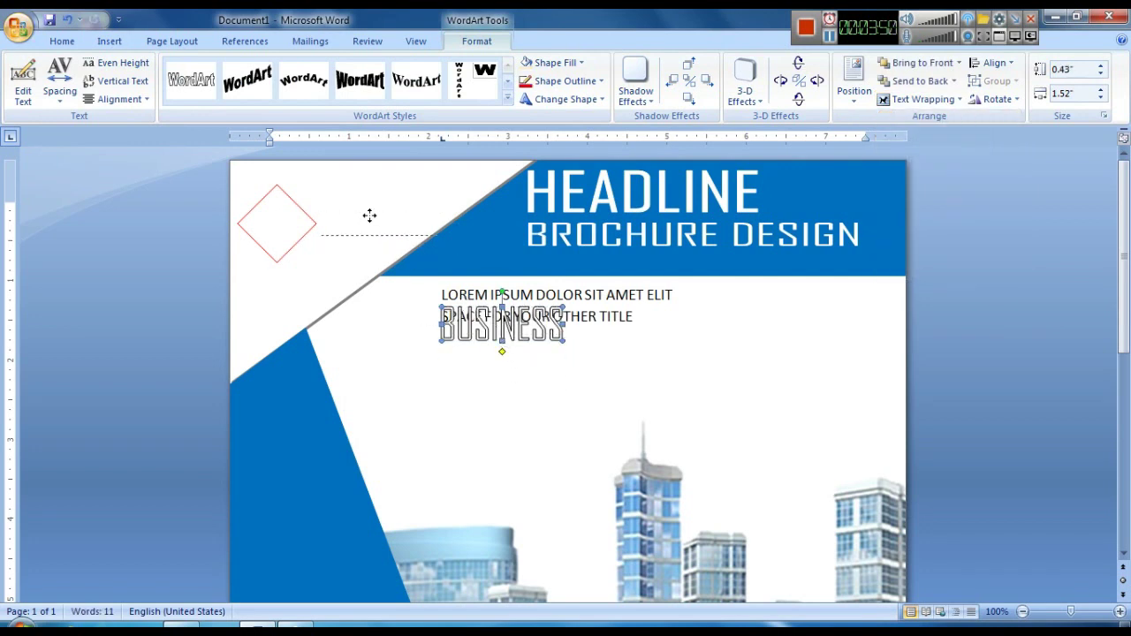
pyautogui.moveTo(361, 205); pyautogui.dragTo(422, 200)
# - Give the BUSINESS lettering a dark blue fill and a white outline
pyautogui.click(555, 63)
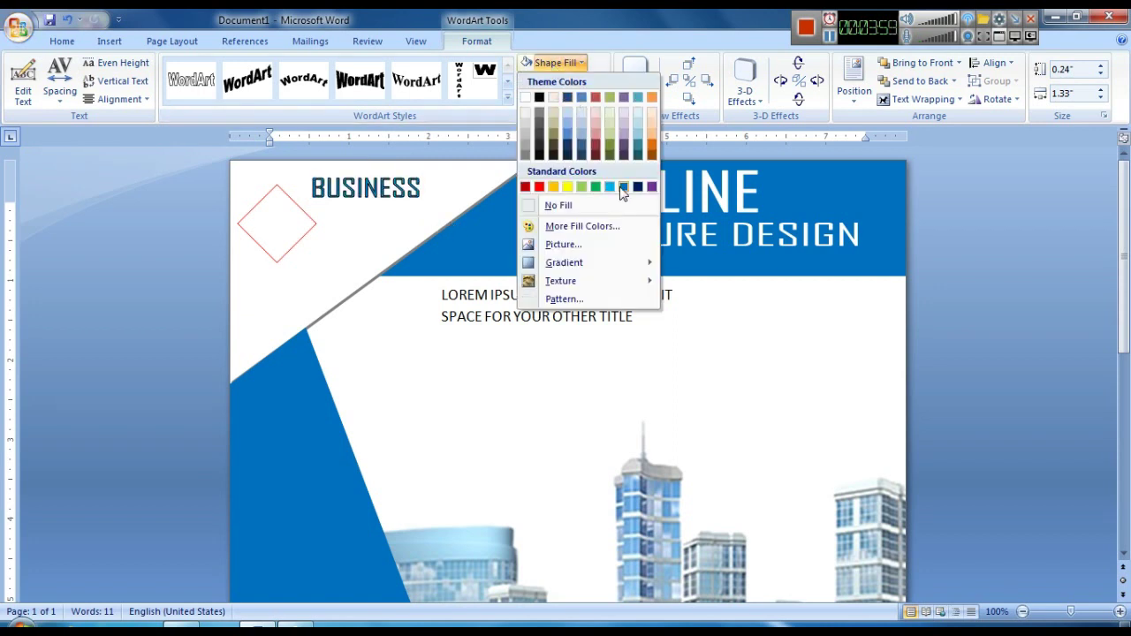
pyautogui.click(622, 186)
pyautogui.click(583, 84)
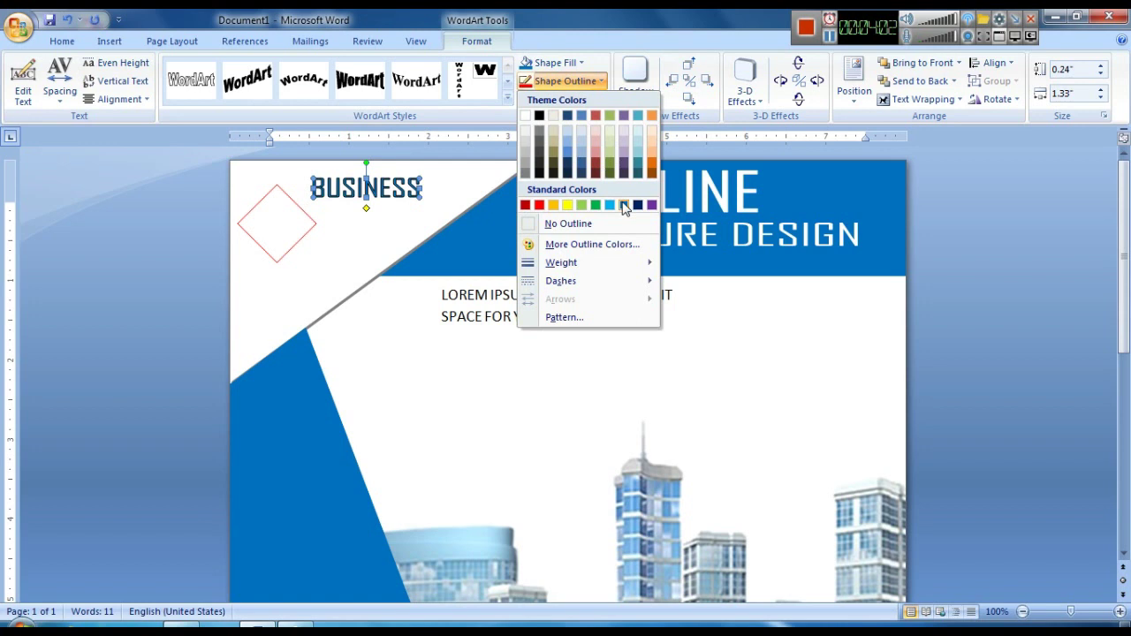
pyautogui.click(525, 117)
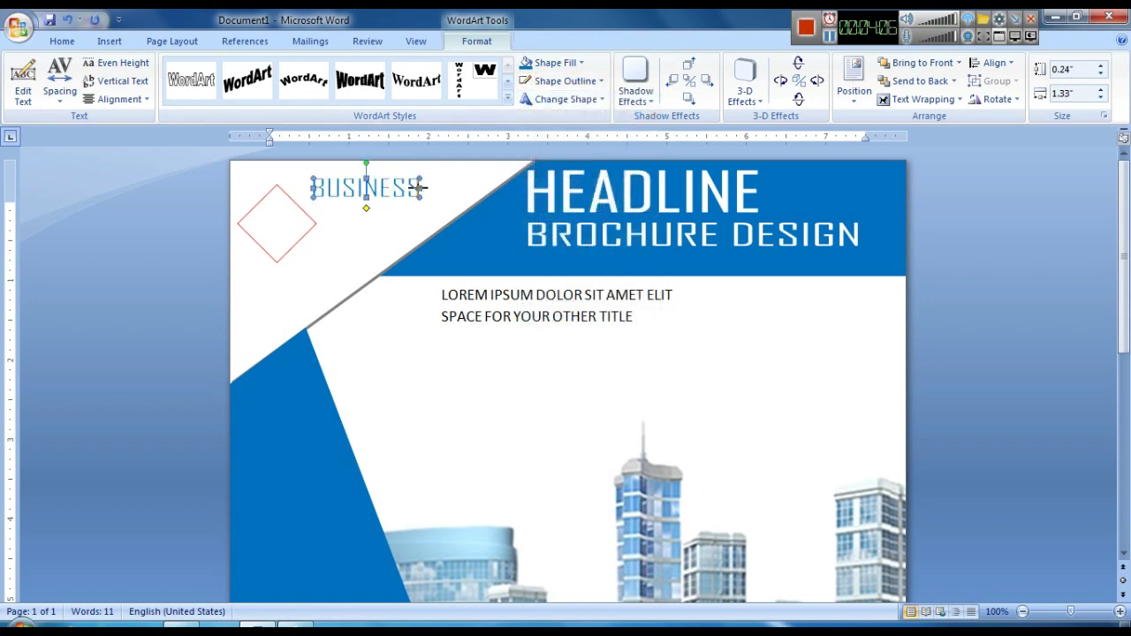
pyautogui.click(433, 398)
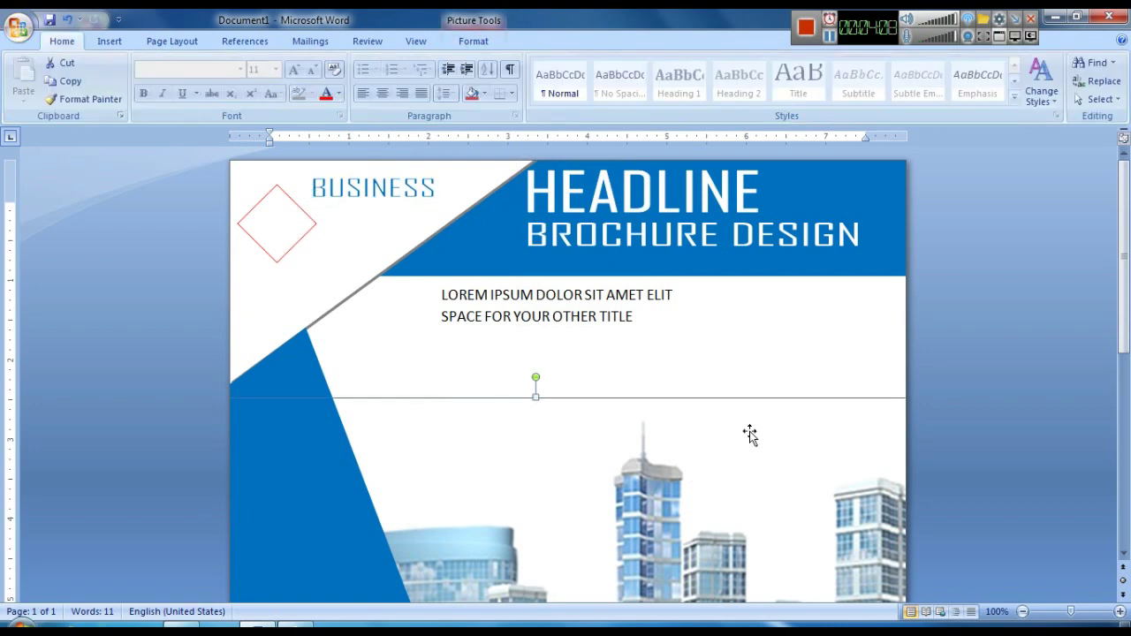
pyautogui.click(762, 342)
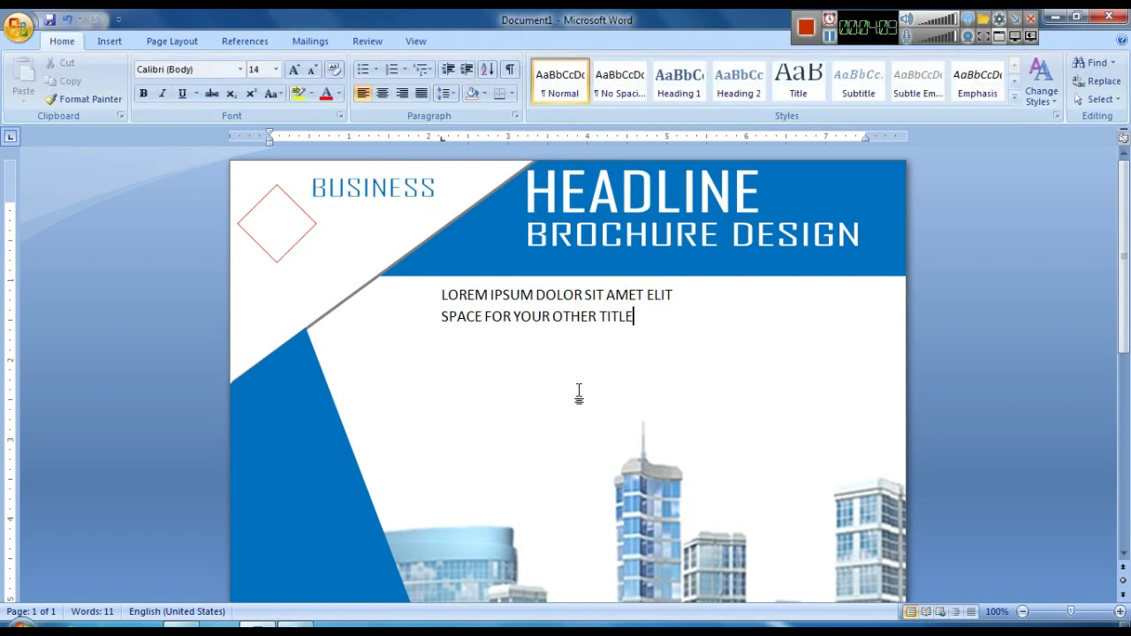
# - Insert a WordArt reading 'SPACE HERE' in Agency FB, size 12
pyautogui.click(109, 40)
pyautogui.click(736, 80)
pyautogui.click(728, 138)
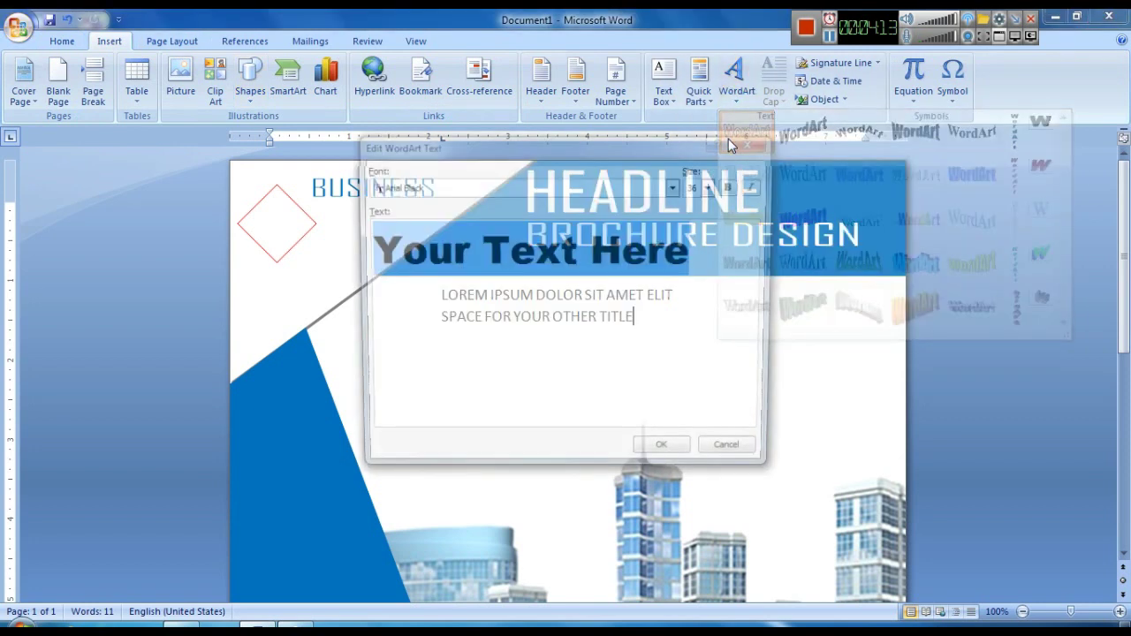
pyautogui.click(540, 188)
pyautogui.scroll(3, 541, 252)
pyautogui.scroll(2, 545, 260)
pyautogui.scroll(2, 546, 261)
pyautogui.scroll(2, 545, 260)
pyautogui.scroll(2, 546, 261)
pyautogui.scroll(-2, 545, 260)
pyautogui.scroll(-2, 545, 260)
pyautogui.scroll(-2, 545, 260)
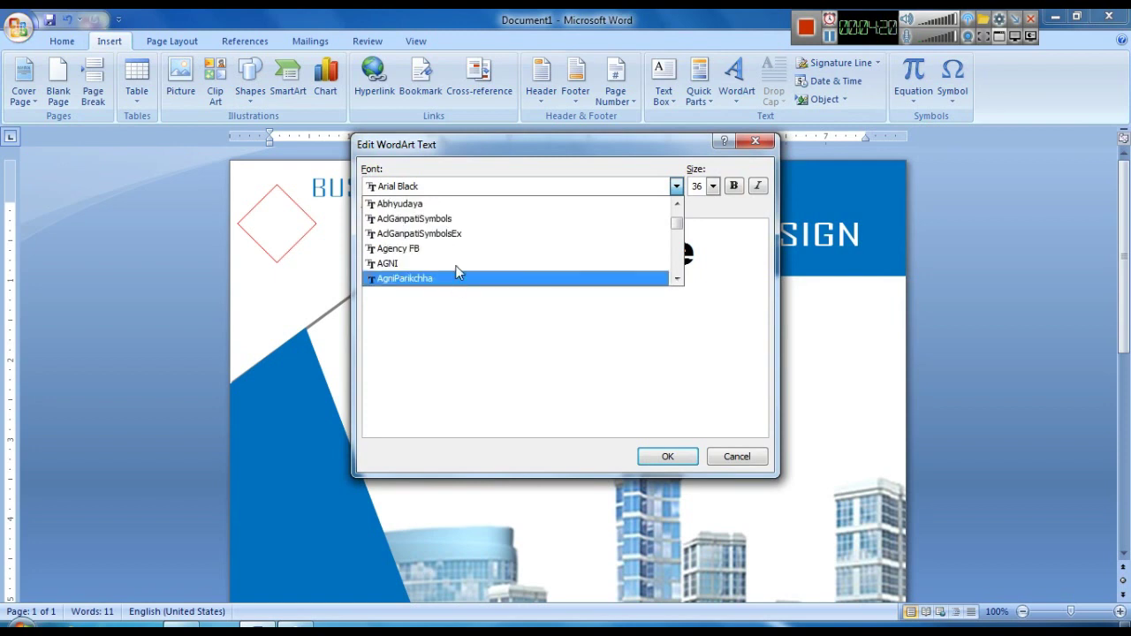
pyautogui.click(457, 248)
pyautogui.doubleClick(487, 258)
pyautogui.click(555, 256)
pyautogui.hotkey('ctrl', 'a')
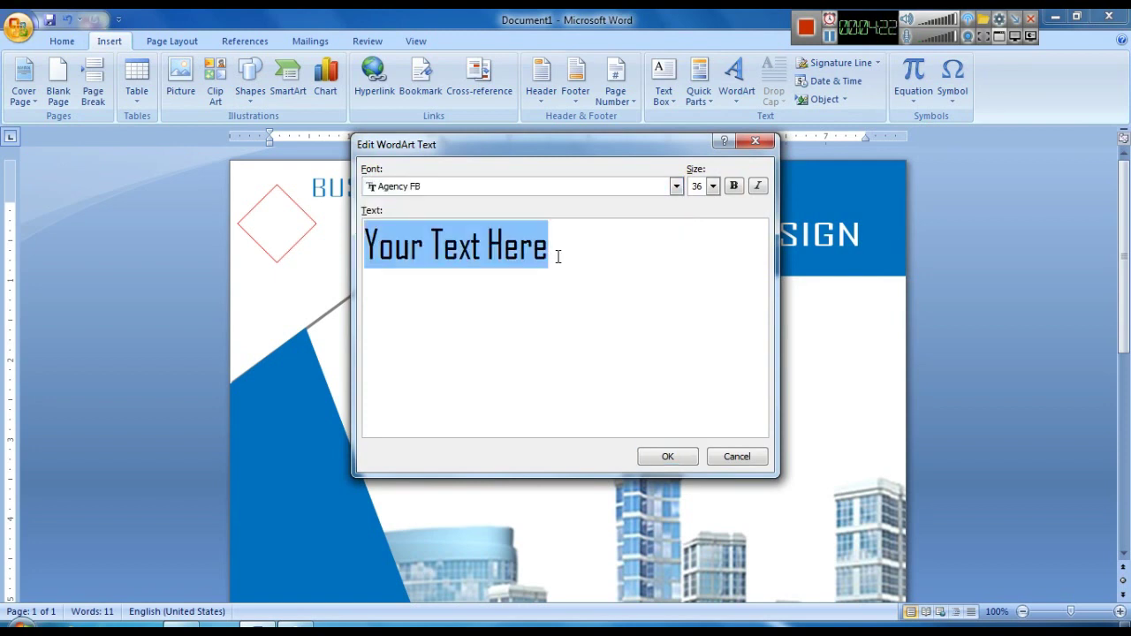
pyautogui.press('BackSpace')
pyautogui.write('SPACE HERE')
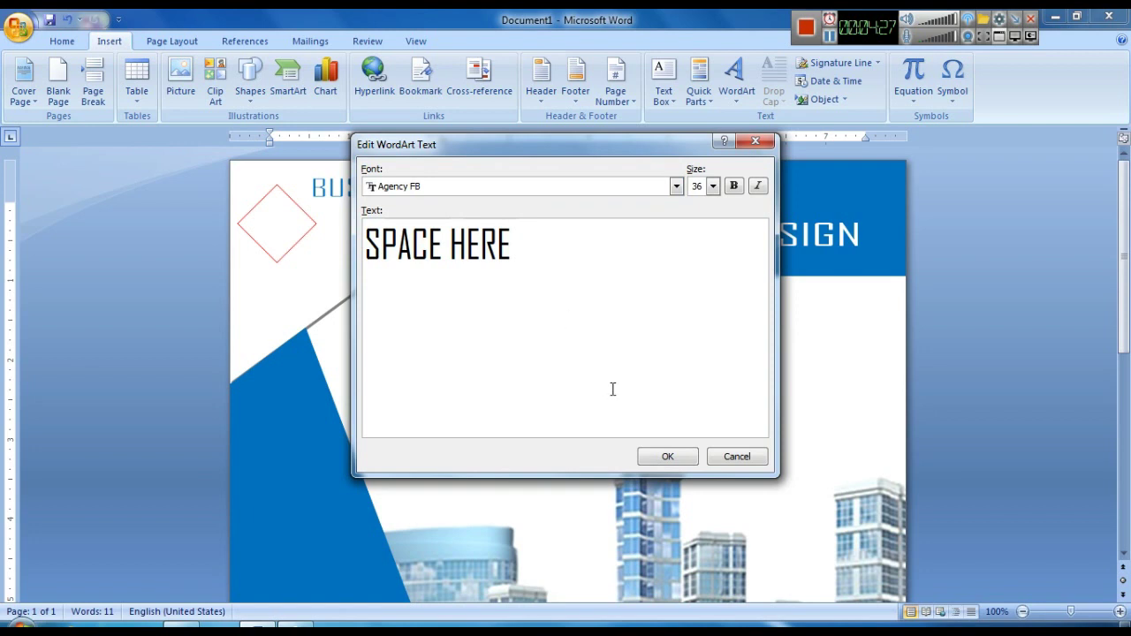
pyautogui.click(712, 185)
pyautogui.scroll(1, 702, 229)
pyautogui.scroll(1, 702, 229)
pyautogui.click(698, 210)
pyautogui.click(665, 455)
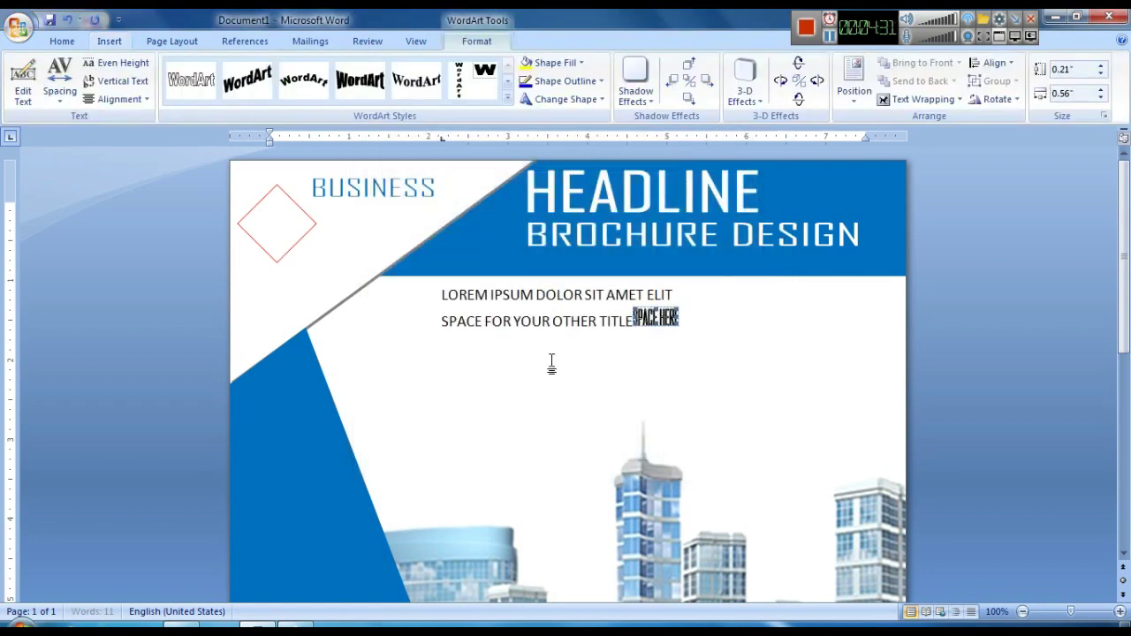
# - Set SPACE HERE to In Front of Text and fit it under BUSINESS at matching width
pyautogui.click(923, 99)
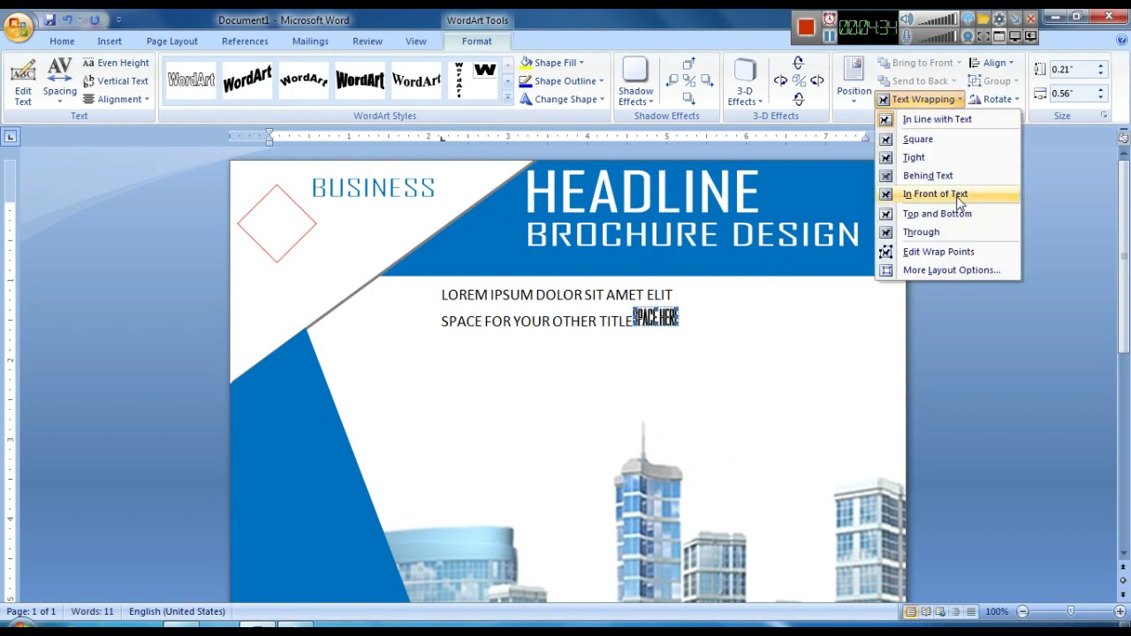
pyautogui.click(927, 190)
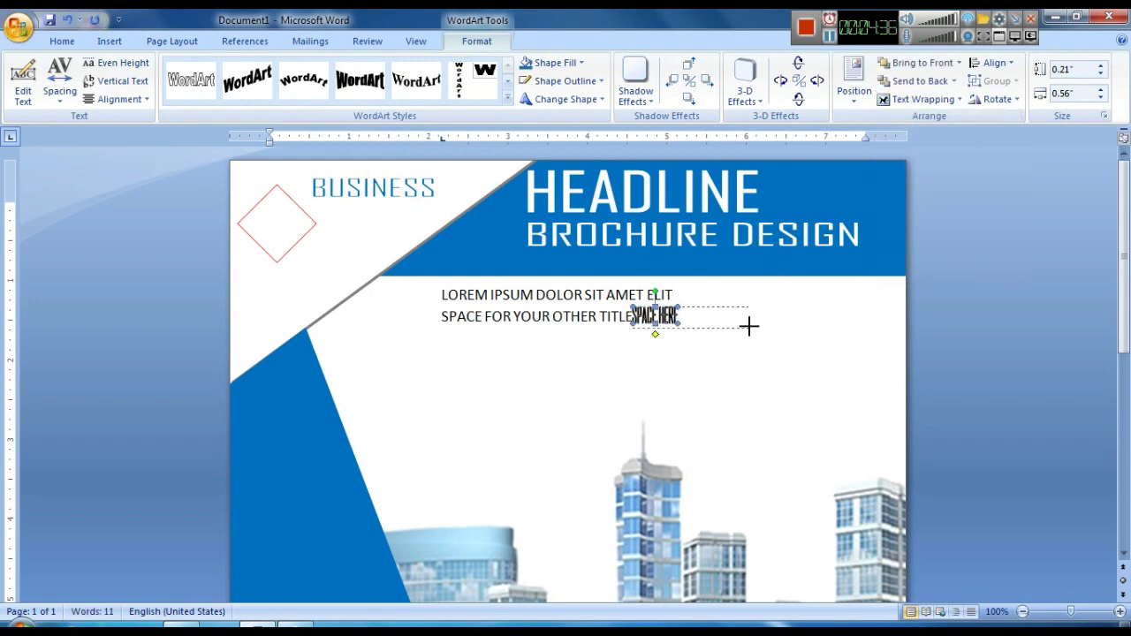
pyautogui.moveTo(748, 327); pyautogui.dragTo(751, 328)
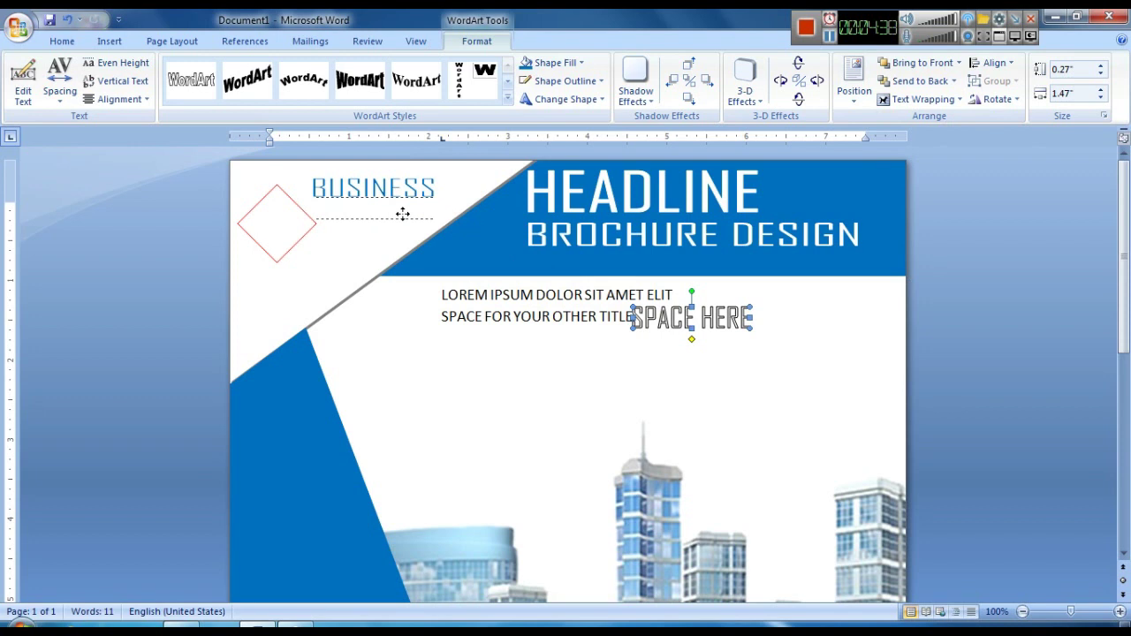
pyautogui.moveTo(402, 214); pyautogui.dragTo(402, 213)
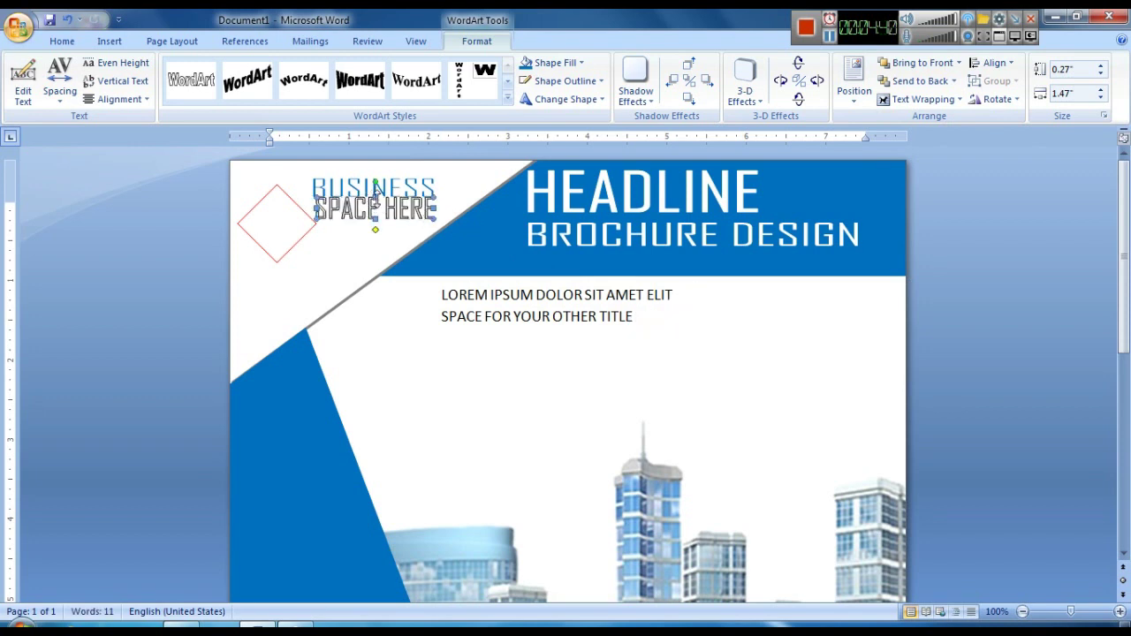
pyautogui.moveTo(374, 201); pyautogui.dragTo(375, 204)
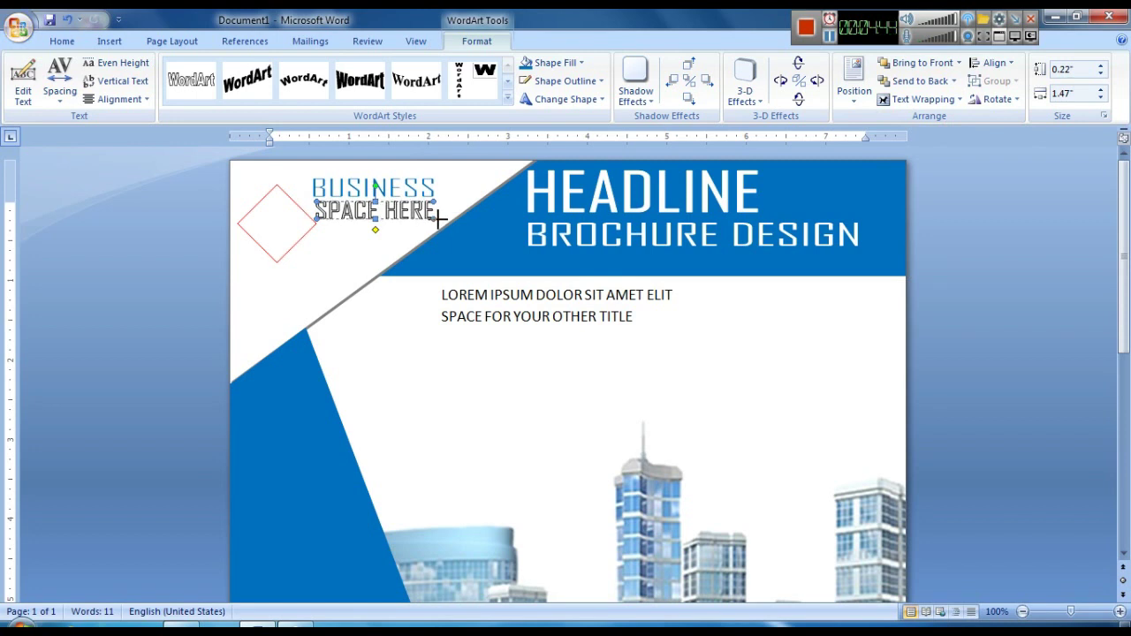
pyautogui.moveTo(435, 218); pyautogui.dragTo(437, 218)
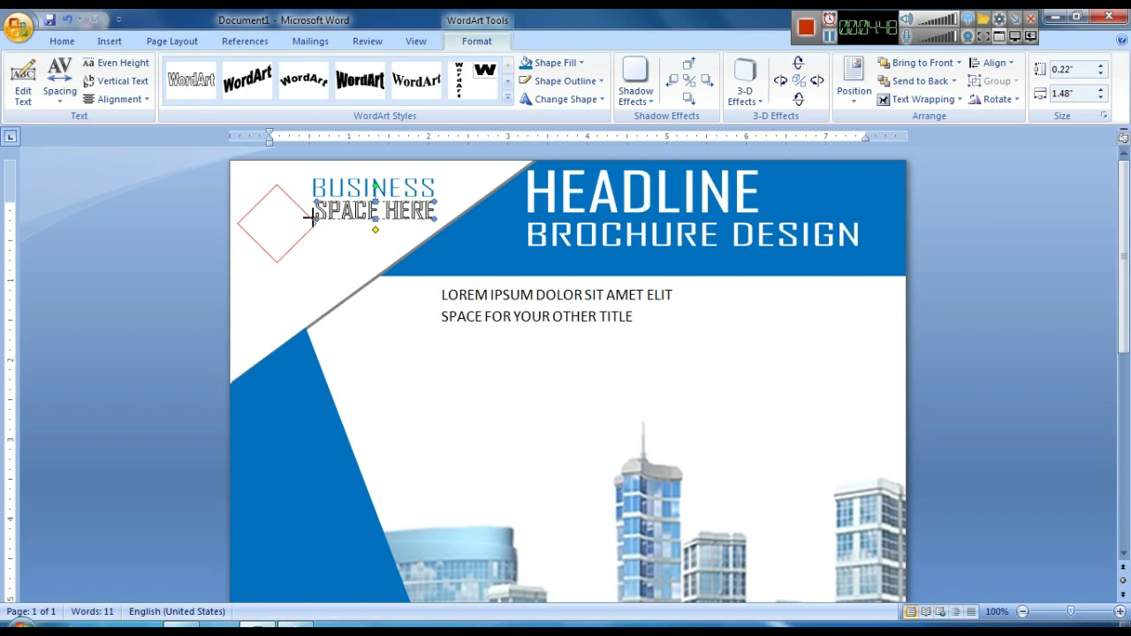
pyautogui.moveTo(309, 217); pyautogui.dragTo(371, 209)
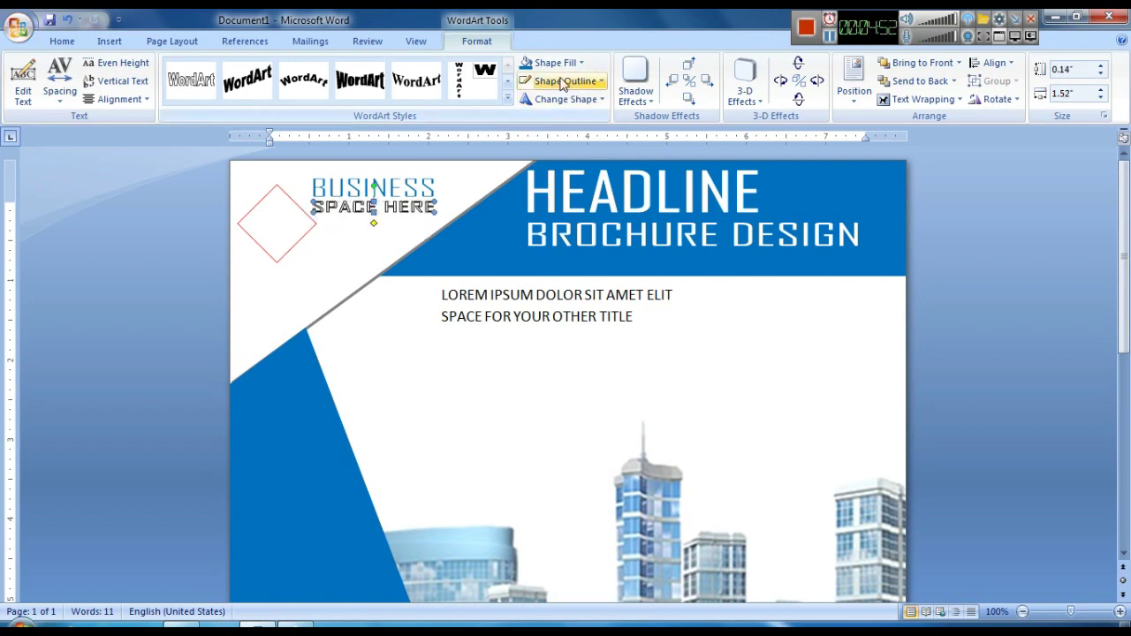
# - Give SPACE HERE a black fill and apply an outline colour
pyautogui.click(548, 63)
pyautogui.click(539, 97)
pyautogui.click(552, 81)
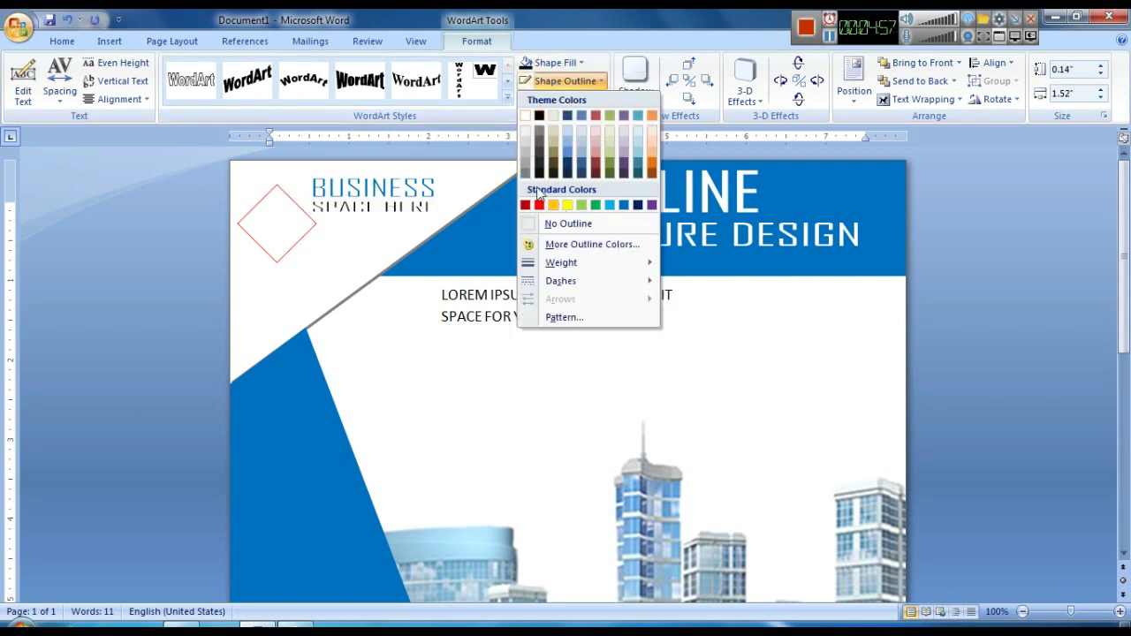
pyautogui.click(531, 147)
pyautogui.click(663, 394)
pyautogui.click(803, 339)
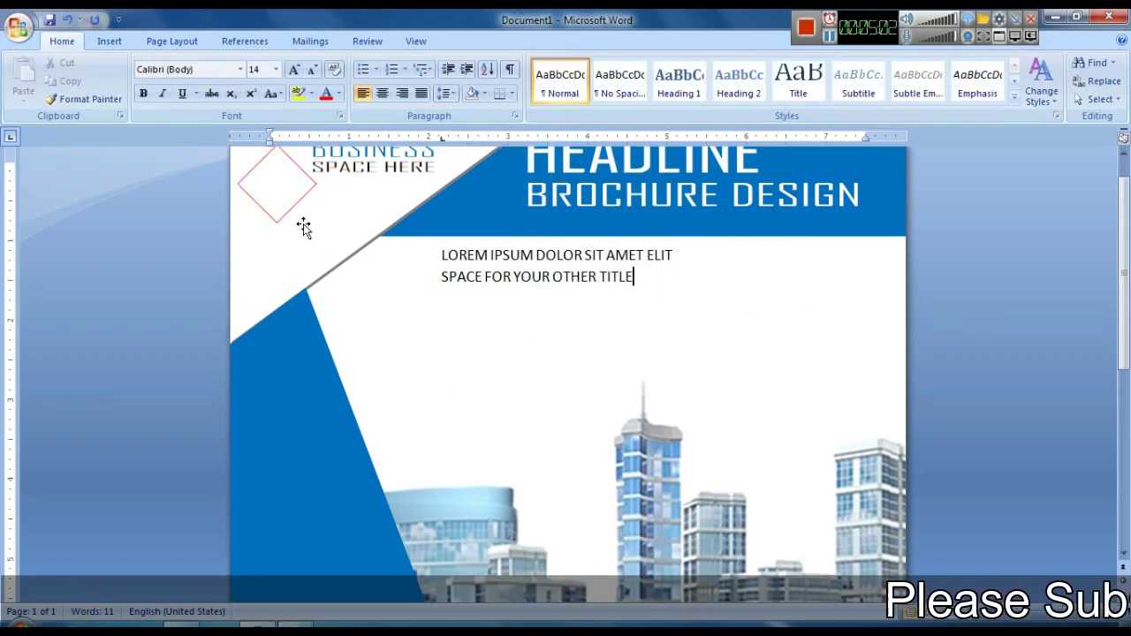
# - Shrink the red diamond so it sits snugly beside BUSINESS and SPACE HERE
pyautogui.click(303, 236)
pyautogui.moveTo(317, 263)
pyautogui.mouseDown()
pyautogui.moveTo(299, 246)
pyautogui.moveTo(296, 208)
pyautogui.mouseUp()
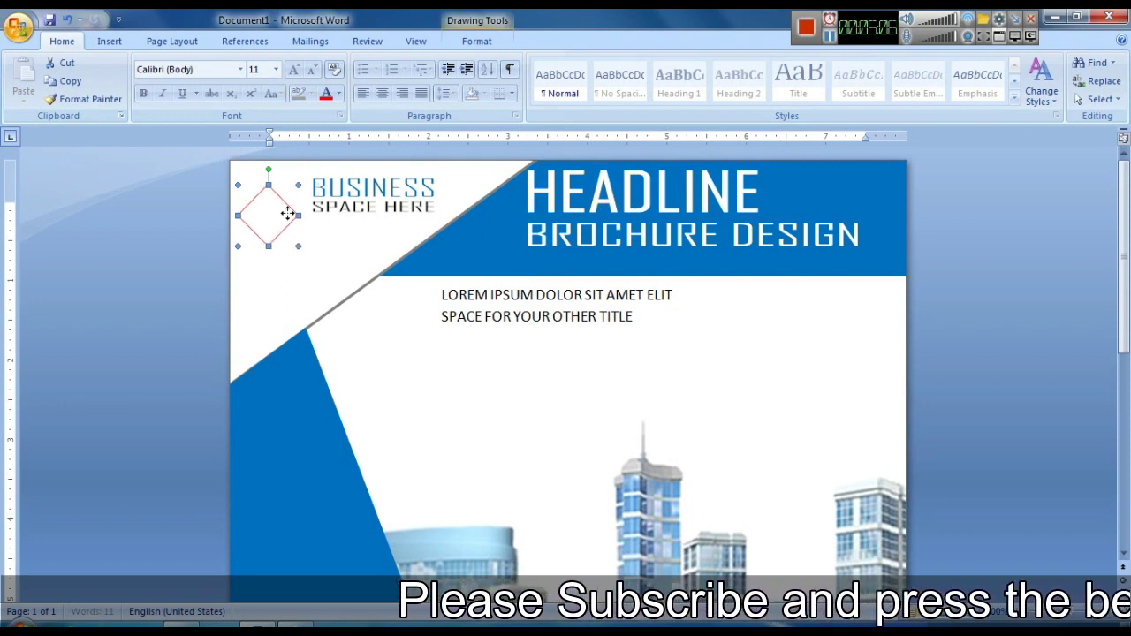
pyautogui.click(311, 264)
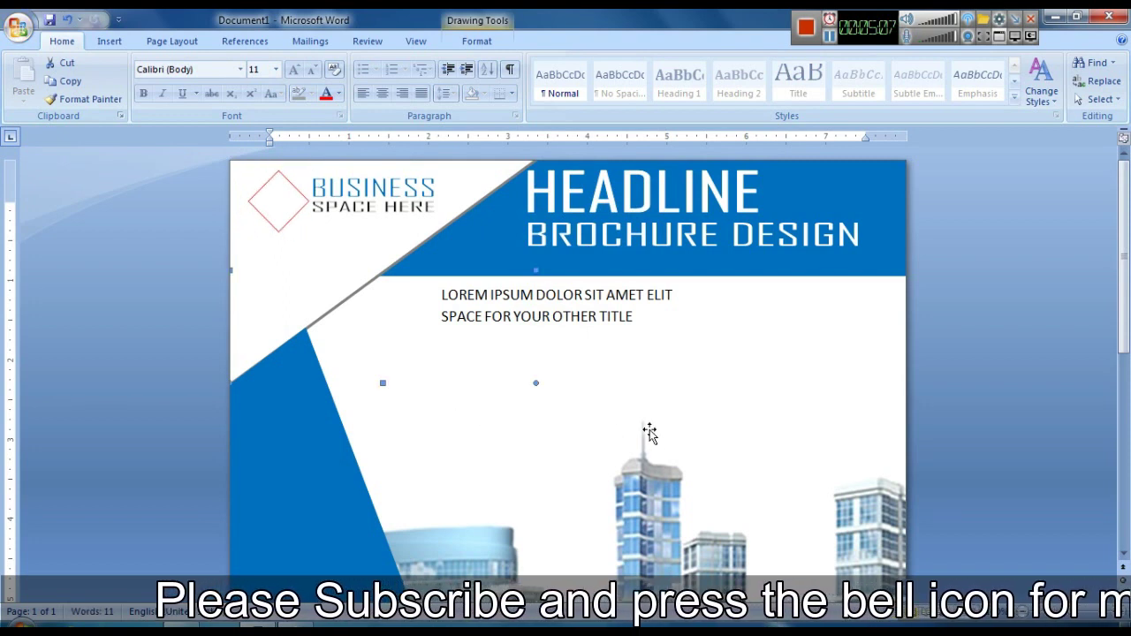
pyautogui.click(719, 374)
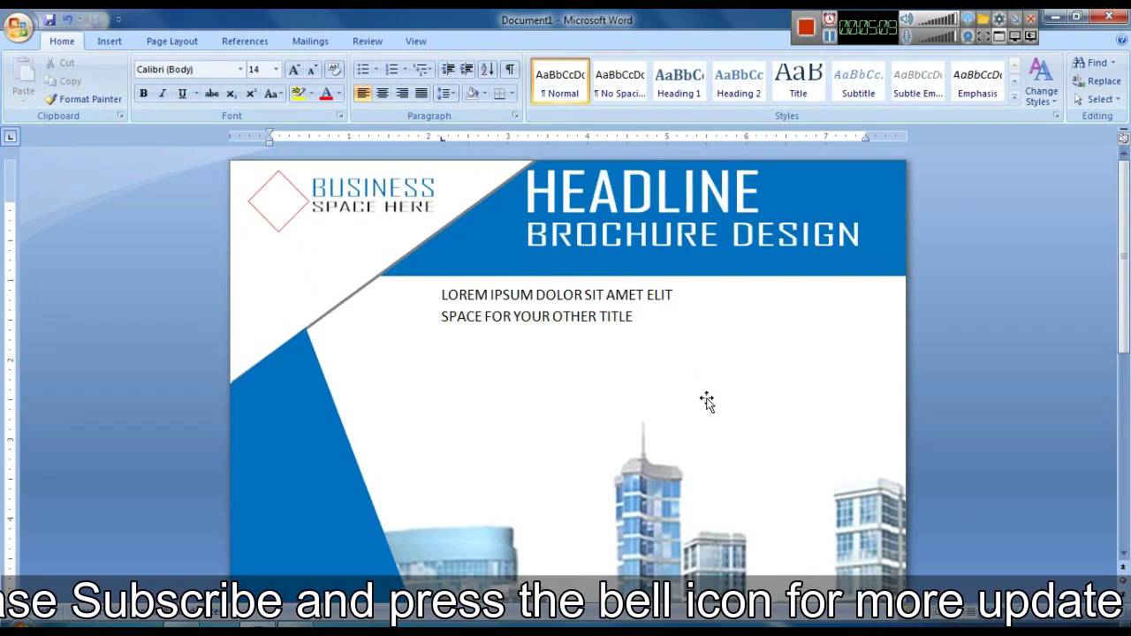
# - Save the brochure as 'LOREM IPSUM DOLOR SIT AMET ELIT' using the suggested file name
pyautogui.hotkey('ctrl', 's')
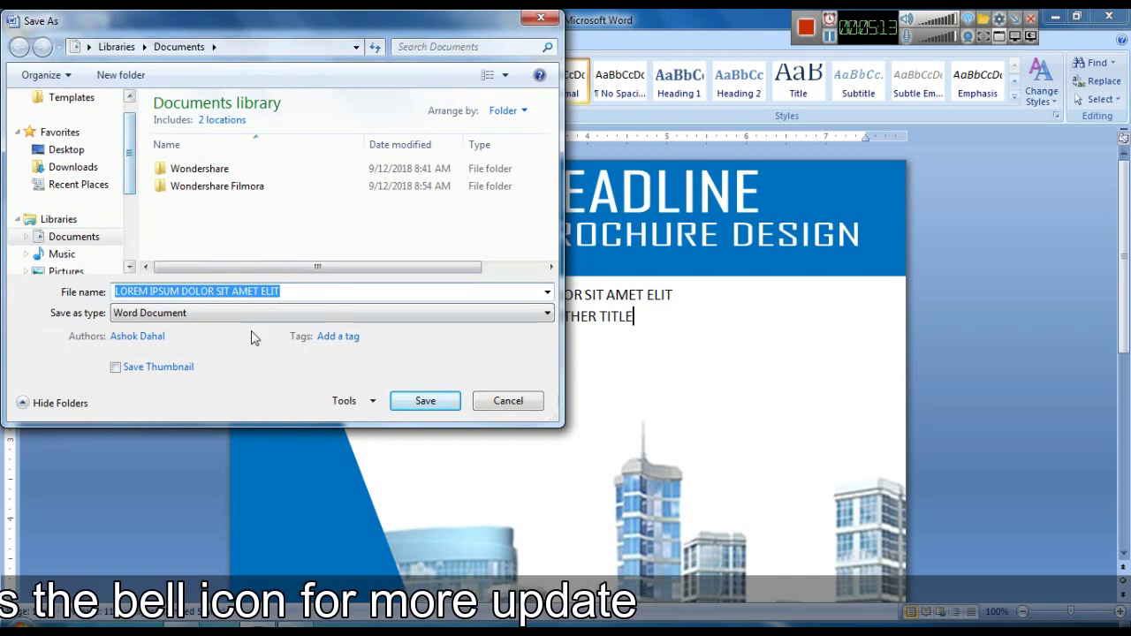
pyautogui.click(434, 405)
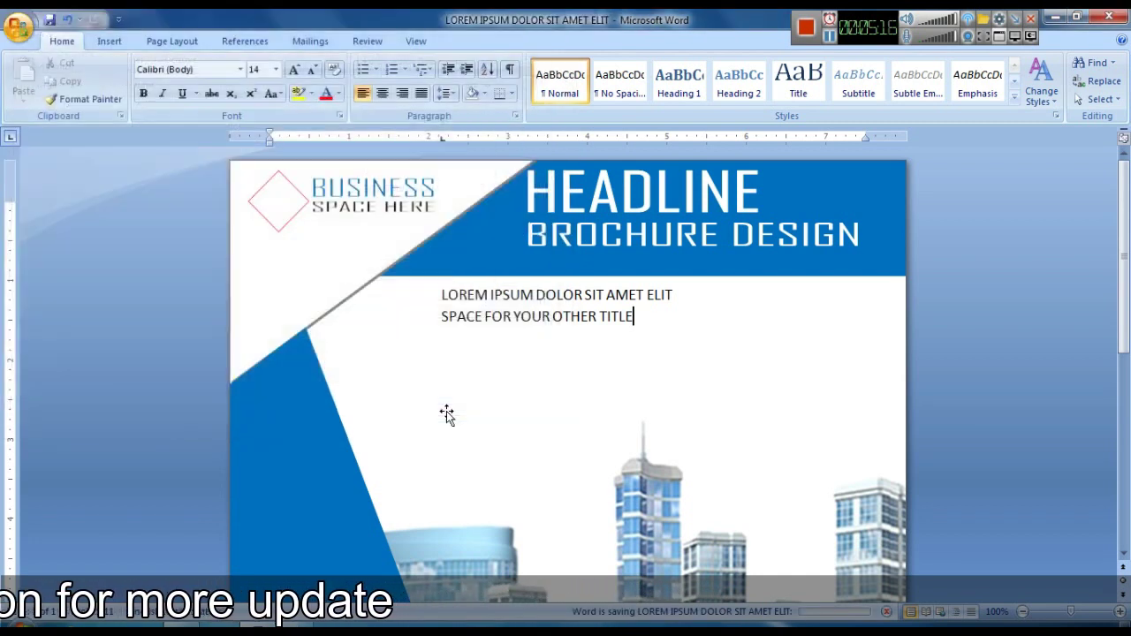